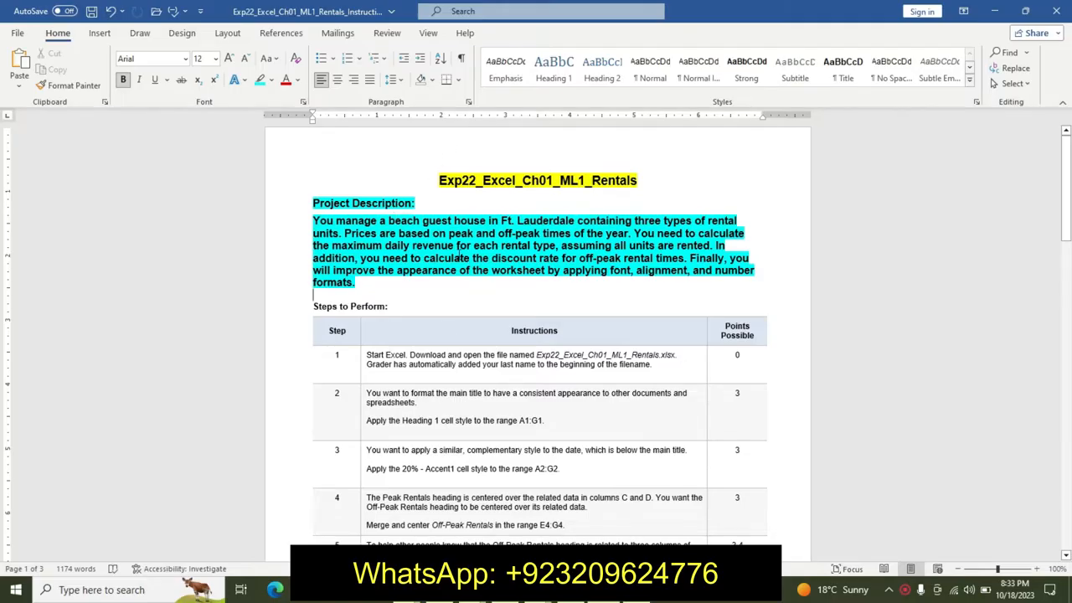
- Switch to the Excel rentals workbook to view the worksheet, then return to the instructions document
{"action": "key", "text": "alt+Tab"}
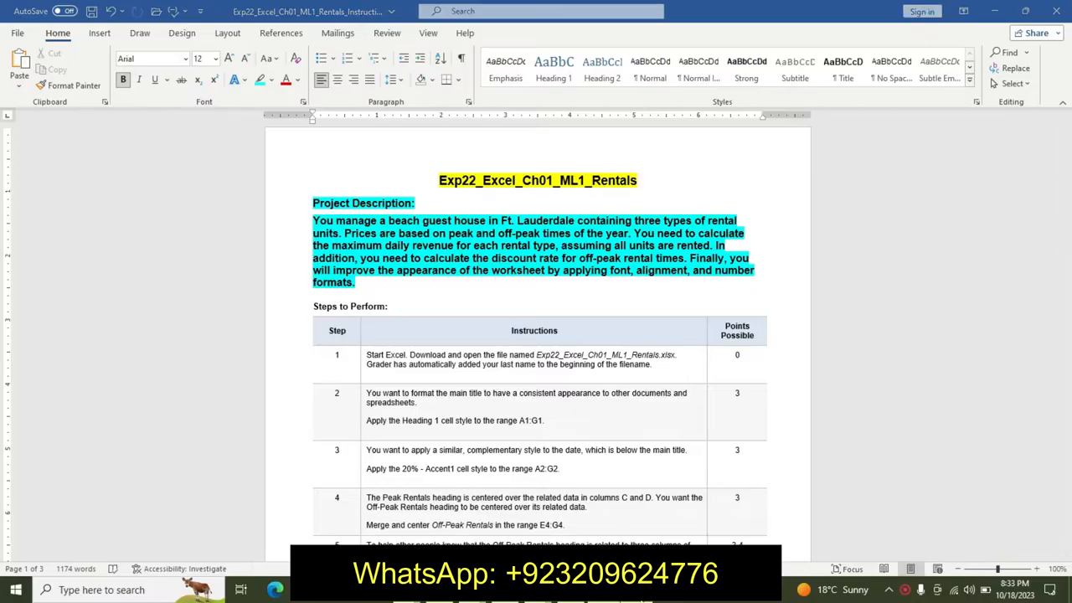
{"action": "left_click", "coordinate": [565, 511]}
{"action": "left_click", "coordinate": [553, 324]}
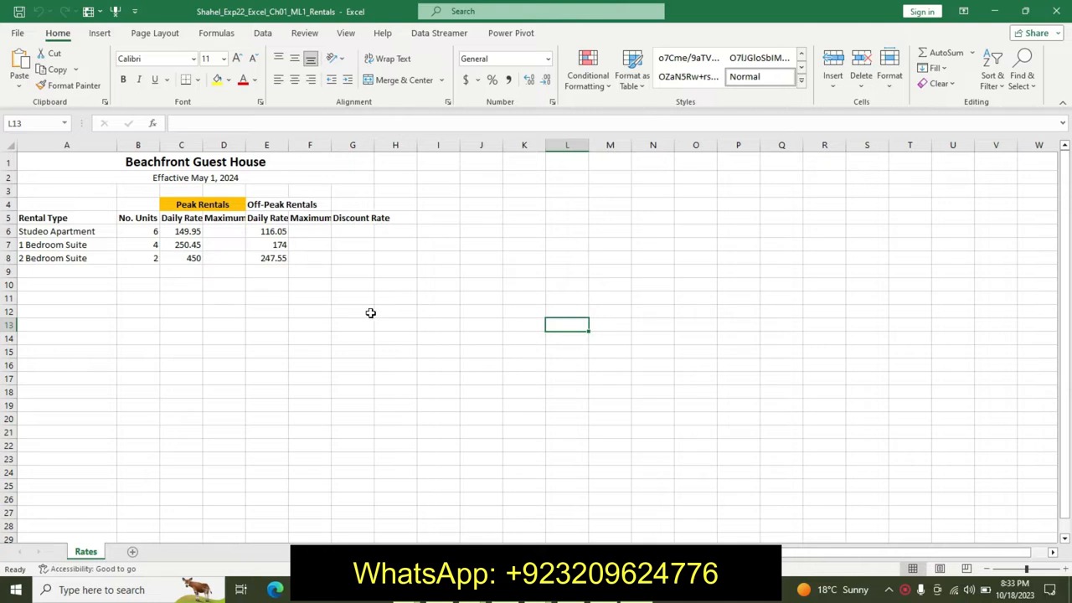
{"action": "key", "text": "alt+Tab"}
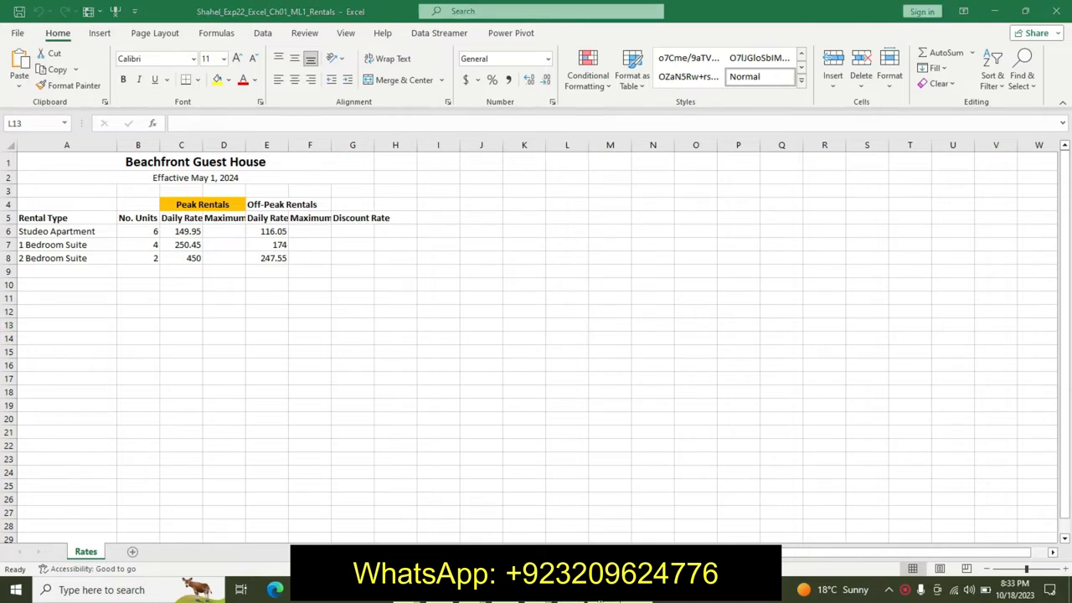
- Undo the earlier highlighting and formatting of the project description in the instructions document
{"action": "key", "text": "ctrl+z"}
{"action": "key", "text": "ctrl+z"}
{"action": "key", "text": "ctrl+z"}
{"action": "key", "text": "ctrl+z"}
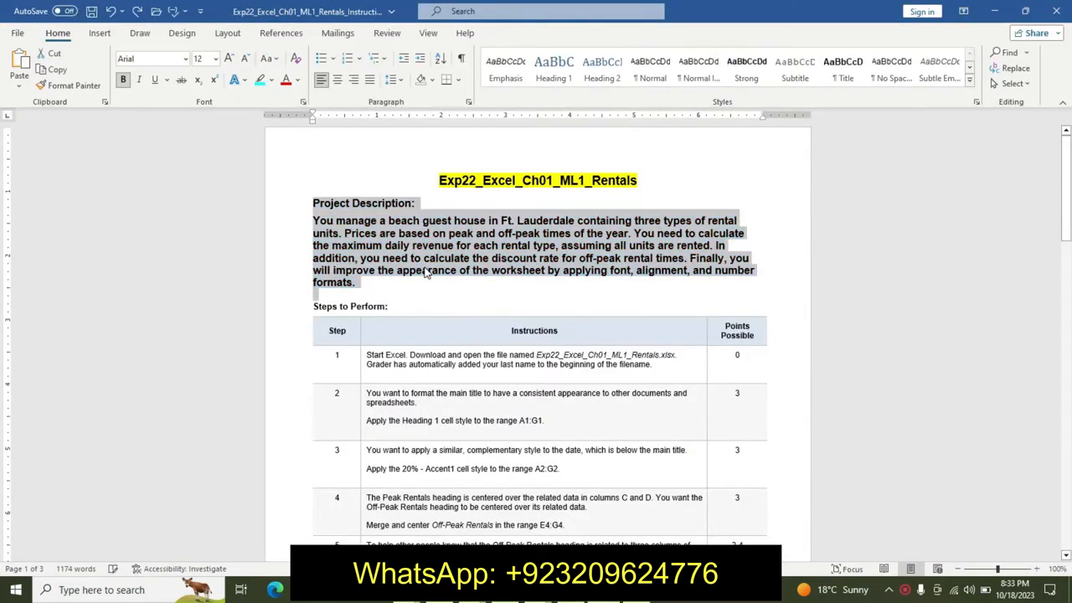
{"action": "key", "text": "ctrl+z"}
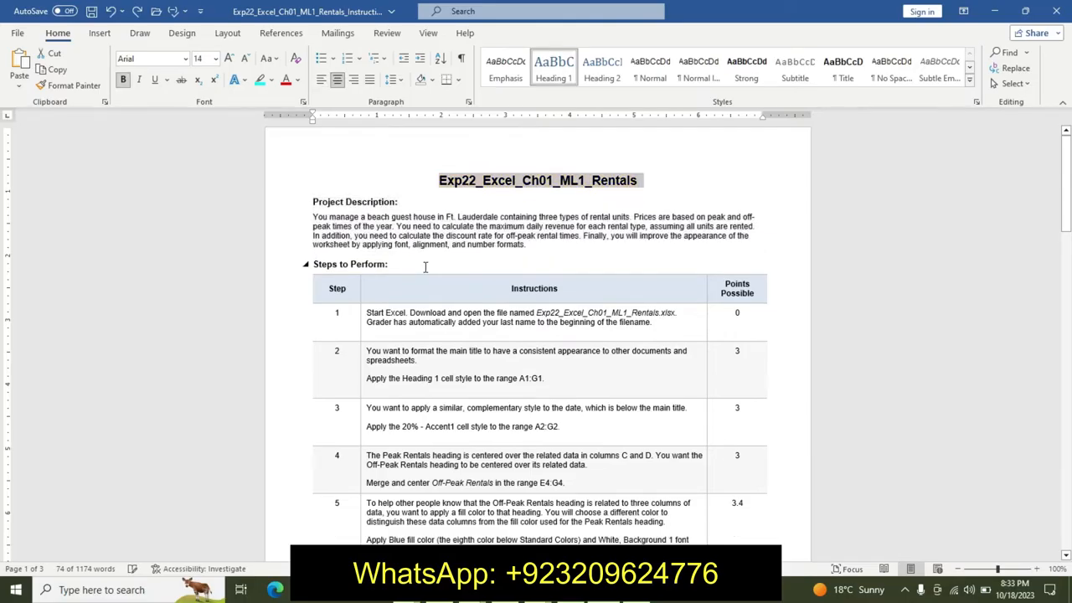
- Highlight the step 1 instruction text in turquoise
{"action": "left_click", "coordinate": [366, 315]}
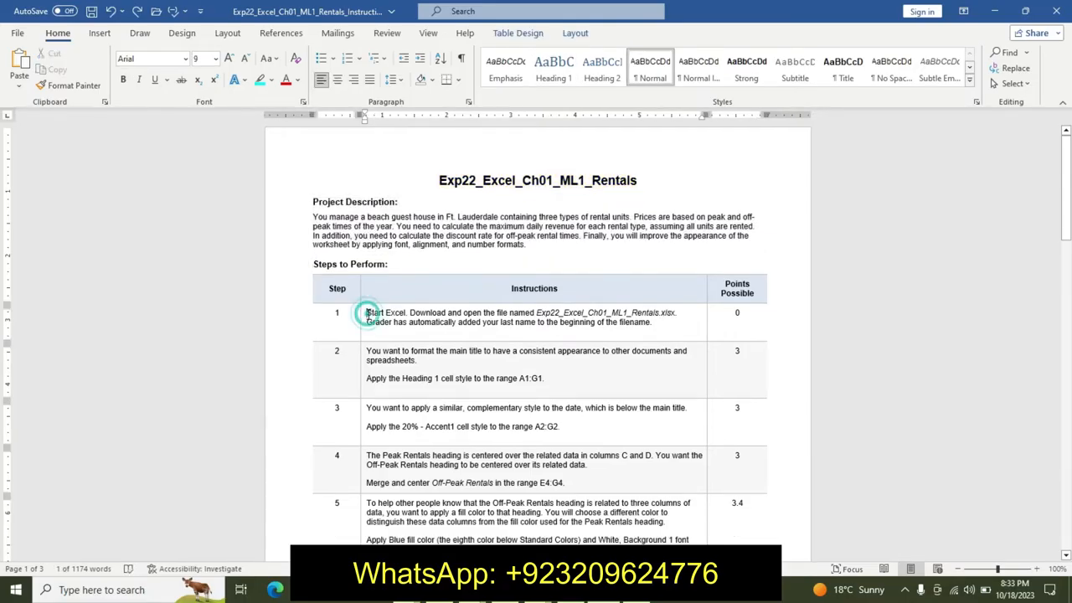
{"action": "left_click", "coordinate": [363, 315]}
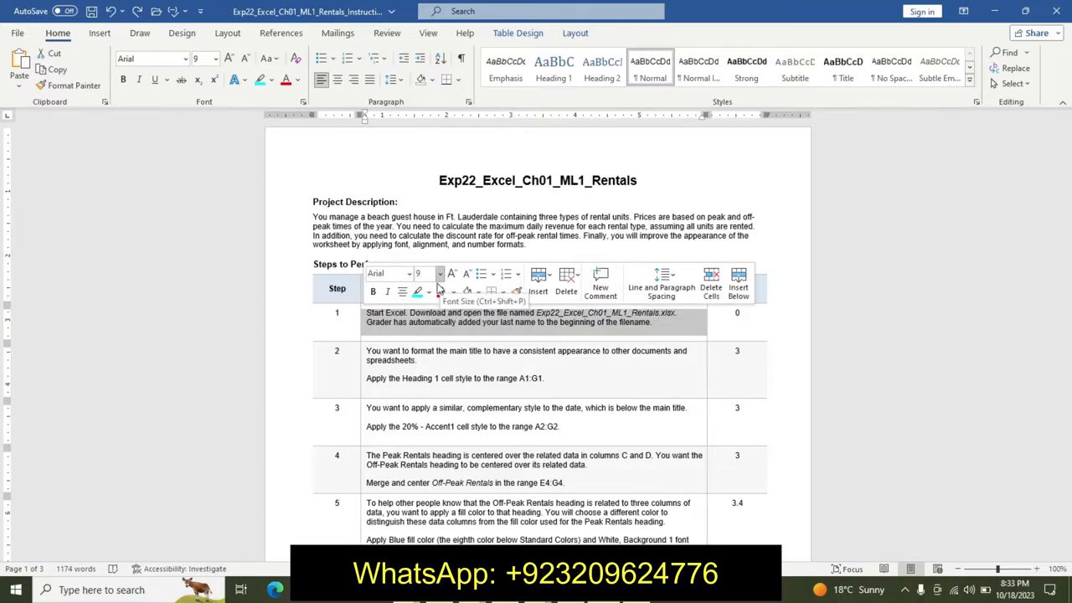
{"action": "left_click", "coordinate": [417, 291]}
{"action": "left_click", "coordinate": [427, 325]}
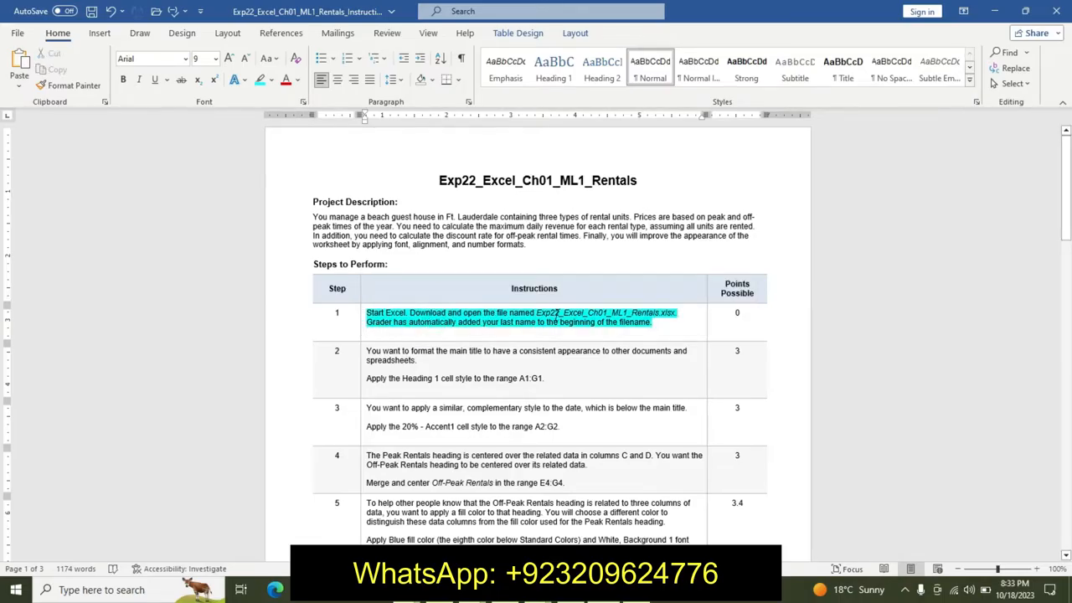
- Enlarge the step 1 file name to 16 pt, make it bold and highlight it yellow
{"action": "left_click_drag", "start_coordinate": [538, 312], "coordinate": [671, 311]}
{"action": "left_click", "coordinate": [742, 273]}
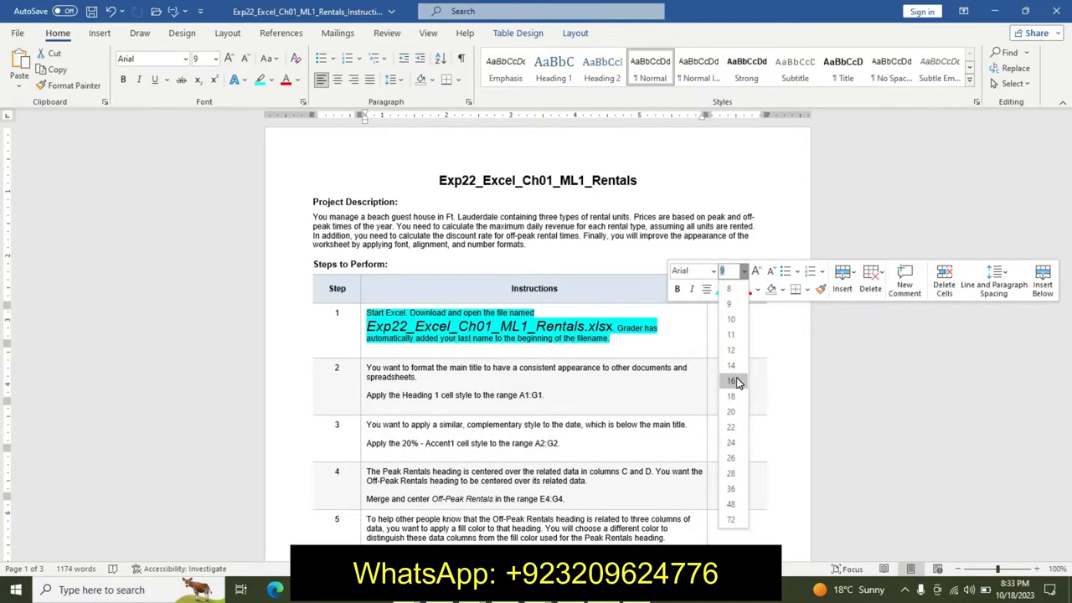
{"action": "left_click", "coordinate": [736, 378]}
{"action": "left_click", "coordinate": [679, 293]}
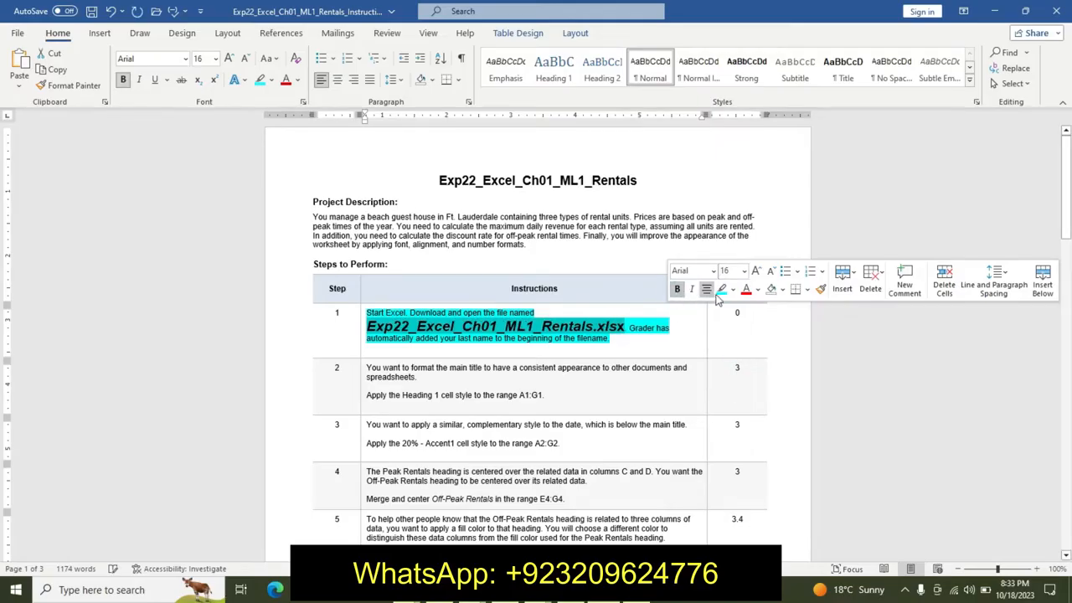
{"action": "left_click", "coordinate": [733, 289]}
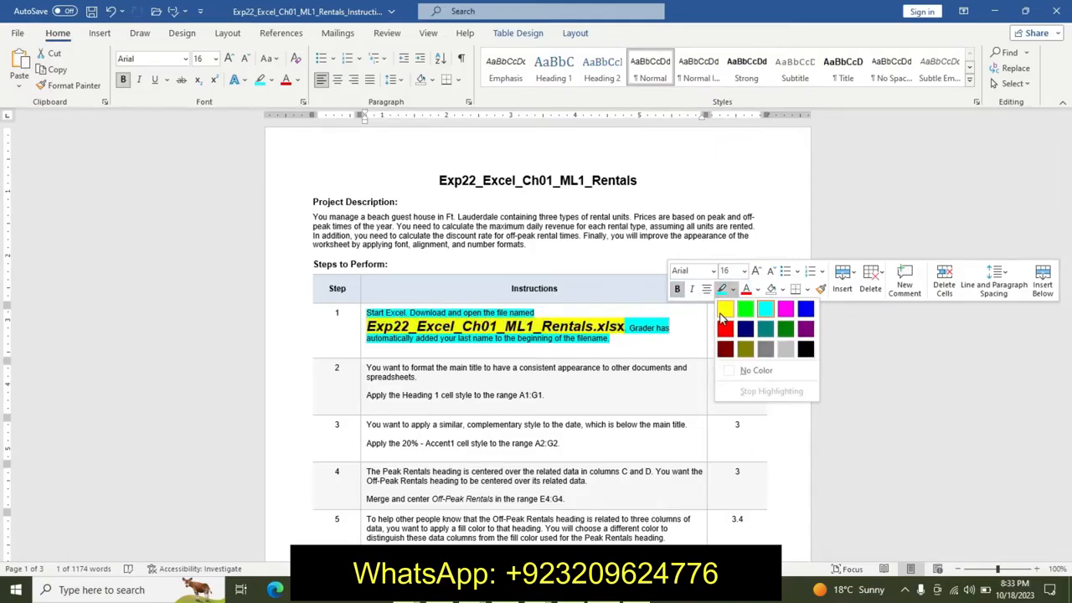
{"action": "left_click", "coordinate": [724, 310]}
{"action": "left_click", "coordinate": [608, 325]}
{"action": "left_click_drag", "start_coordinate": [405, 326], "coordinate": [621, 326]}
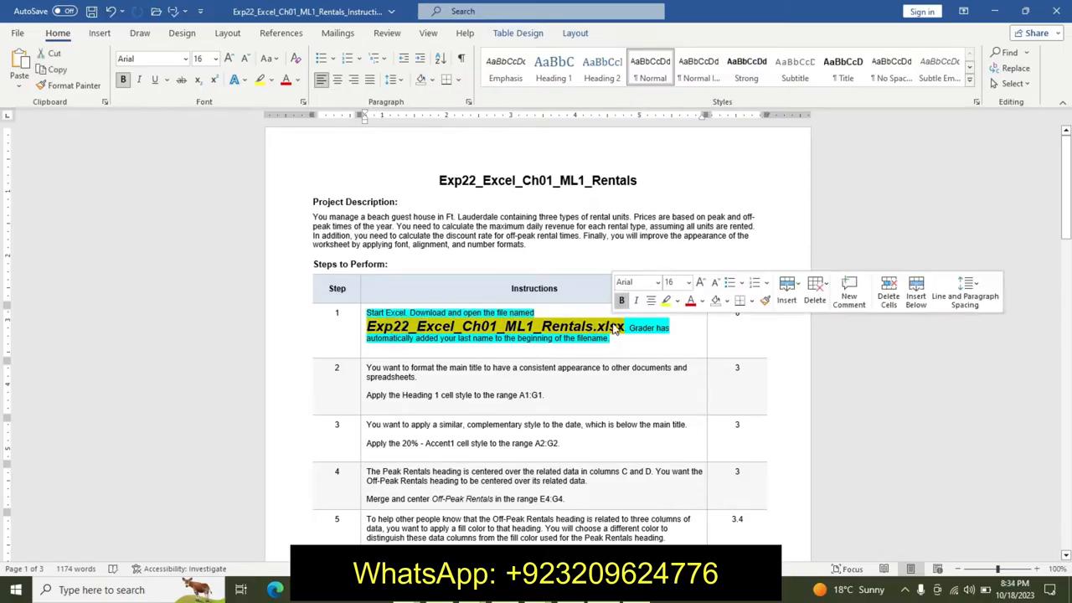
- Switch to the Excel workbook briefly and return to the instructions document
{"action": "mouse_move", "coordinate": [655, 597]}
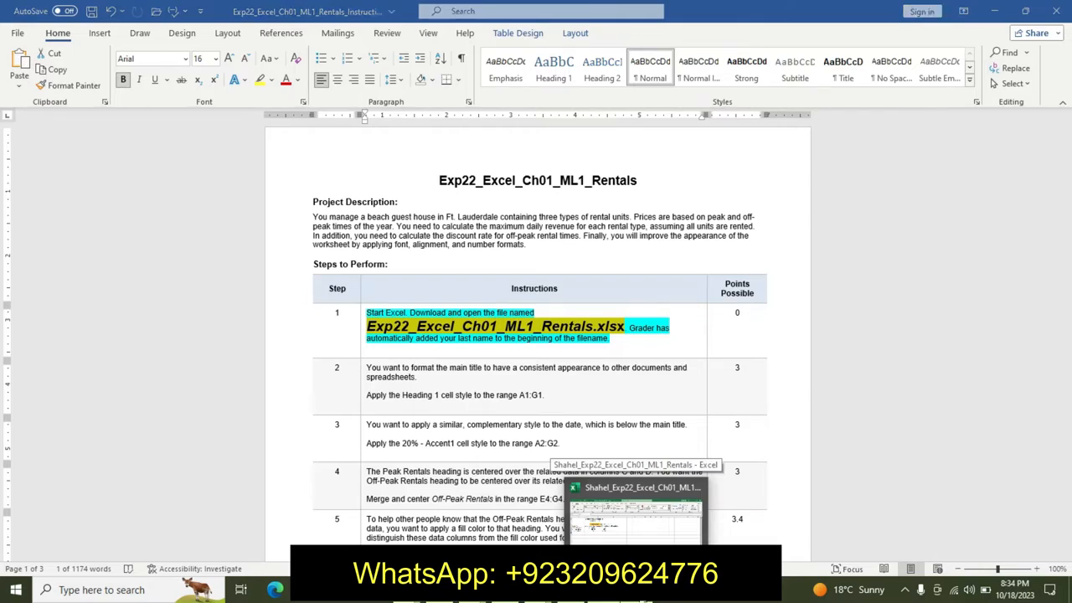
{"action": "left_click", "coordinate": [636, 512]}
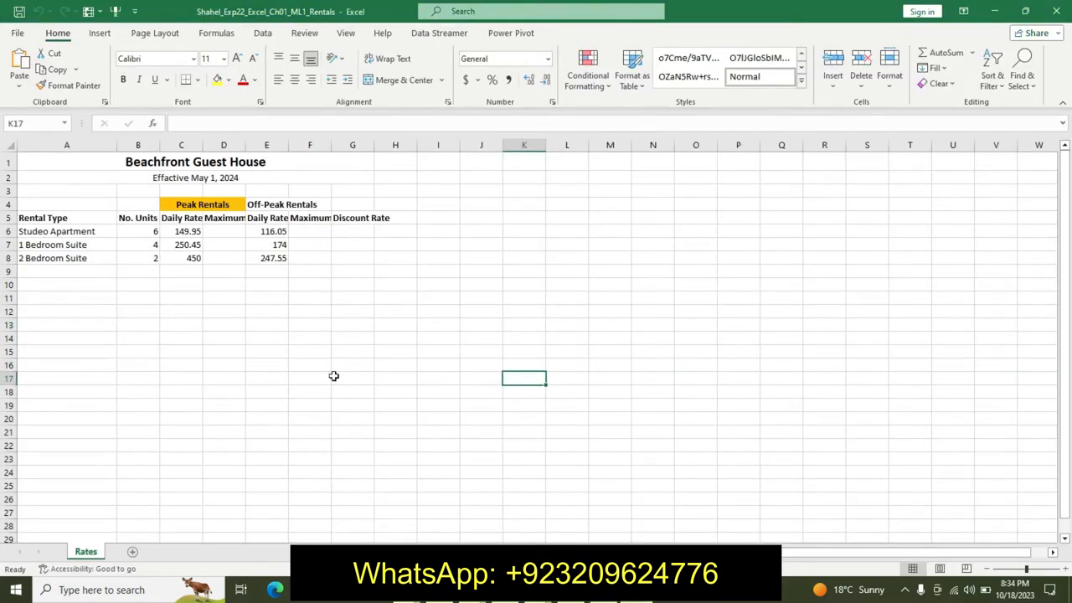
{"action": "key", "text": "alt+Tab"}
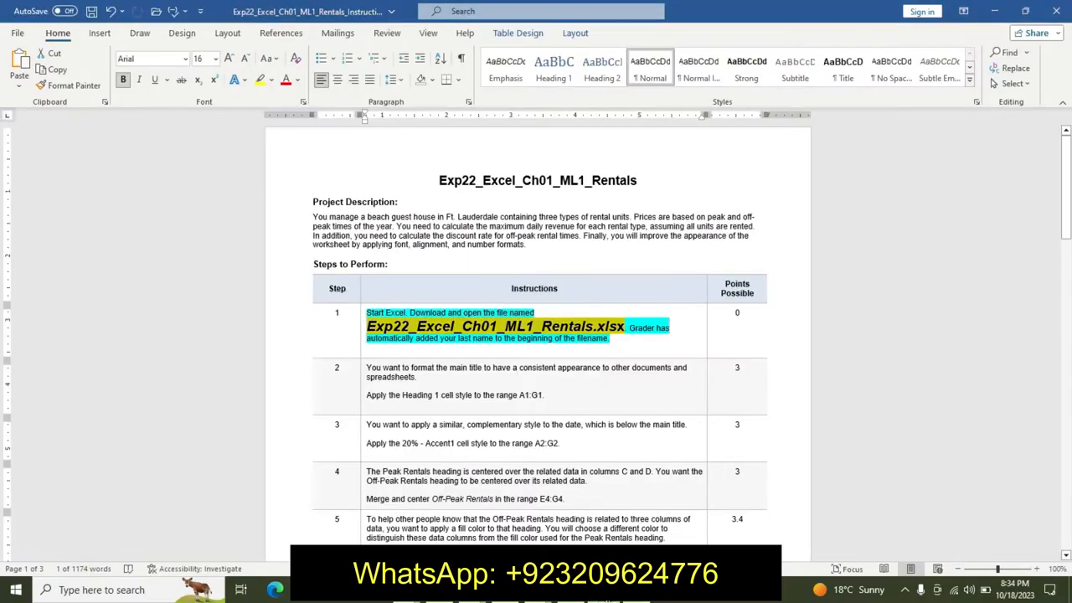
- Undo all the formatting applied to the step 1 instruction
{"action": "key", "text": "ctrl+z"}
{"action": "key", "text": "ctrl+z"}
{"action": "key", "text": "ctrl+z"}
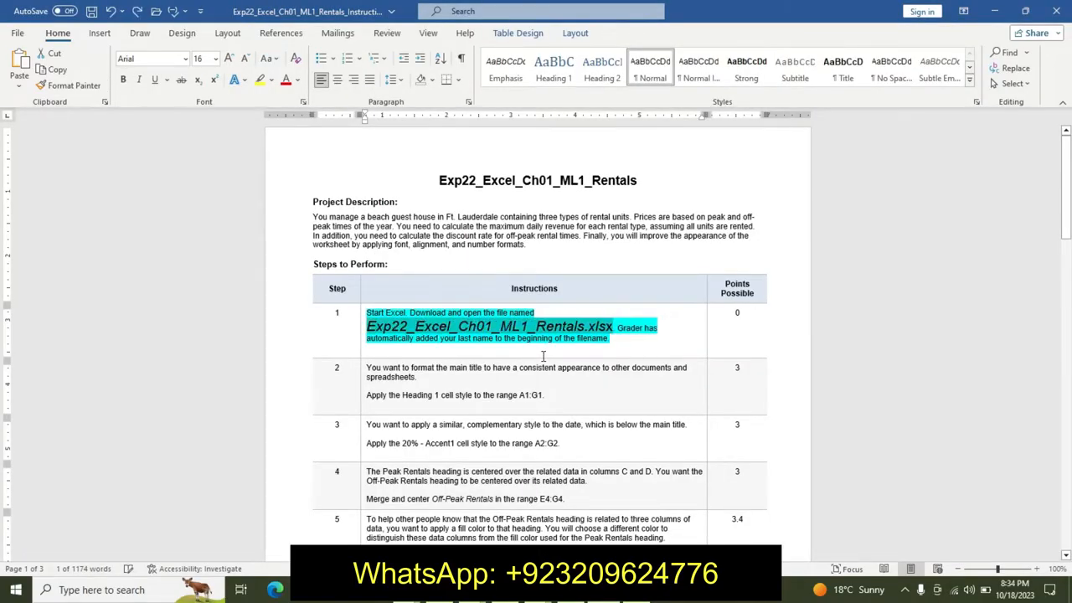
{"action": "key", "text": "ctrl+z"}
{"action": "key", "text": "ctrl+z"}
{"action": "key", "text": "ctrl+z"}
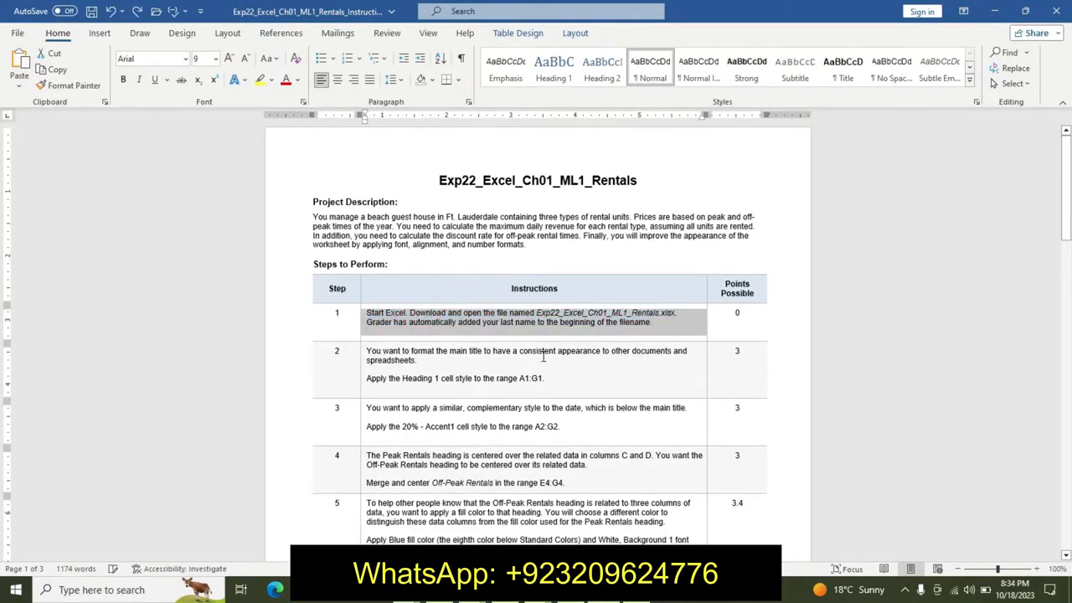
- Highlight step 2's description yellow and make its Heading 1 instruction 14 pt, bold, with turquoise highlight
{"action": "left_click_drag", "start_coordinate": [367, 352], "coordinate": [557, 385]}
{"action": "left_click", "coordinate": [477, 335]}
{"action": "left_click", "coordinate": [630, 347]}
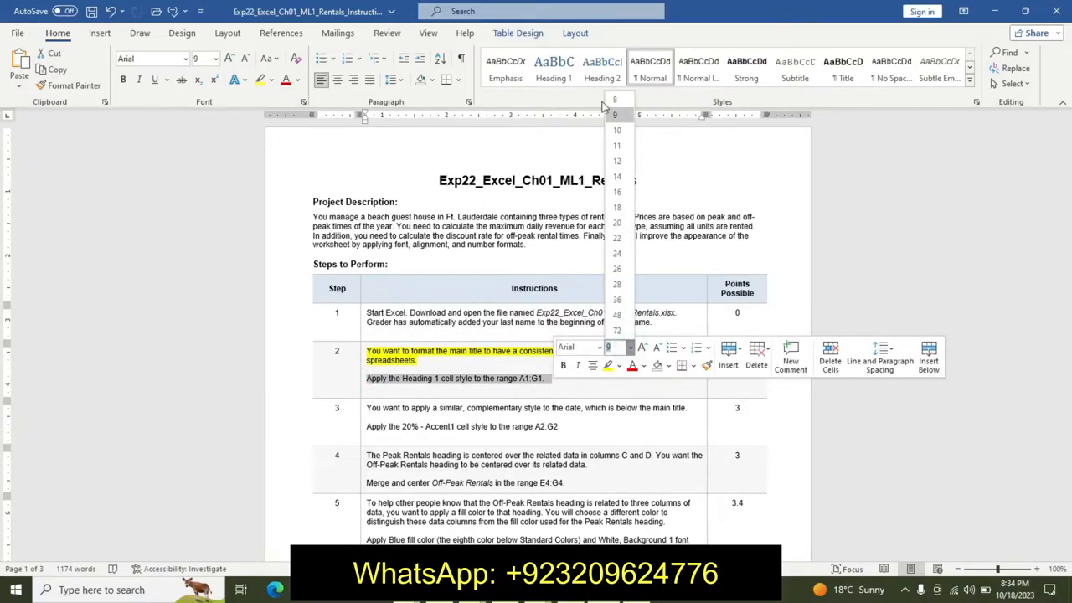
{"action": "left_click", "coordinate": [623, 180]}
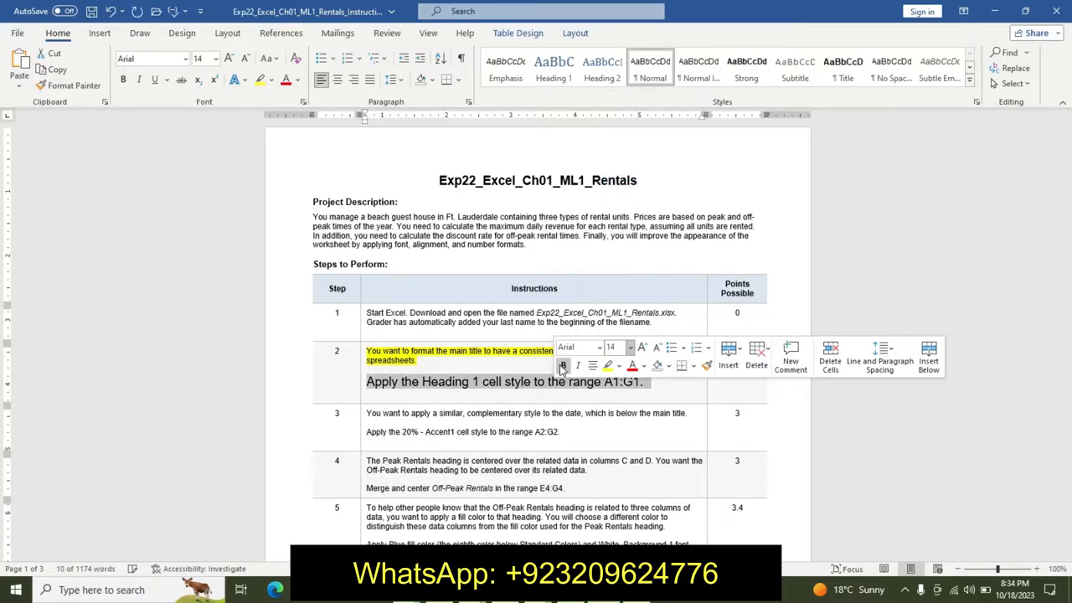
{"action": "left_click", "coordinate": [617, 366]}
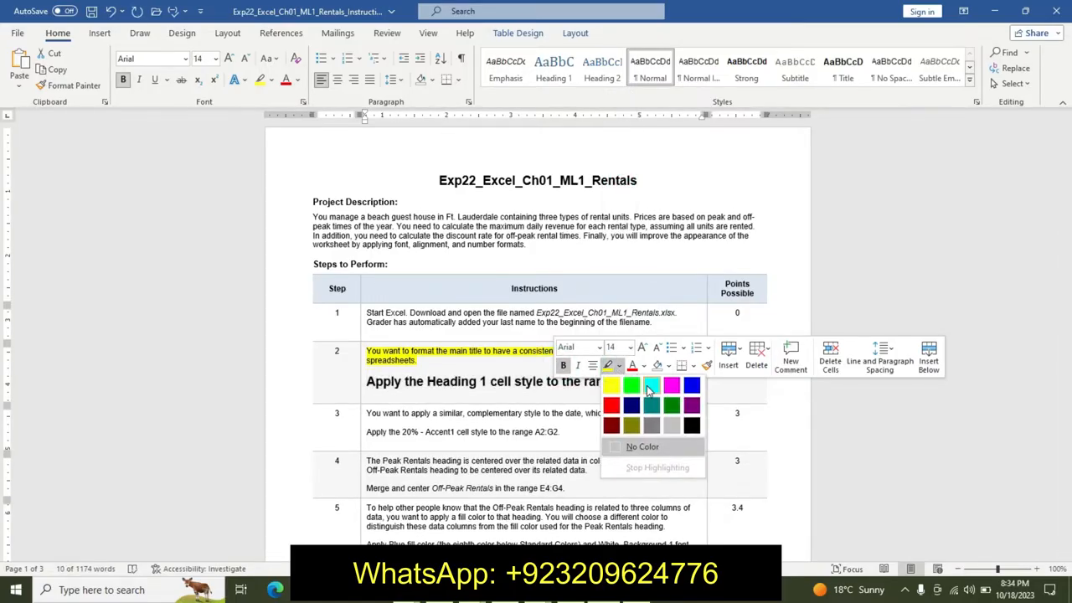
{"action": "left_click", "coordinate": [644, 383]}
{"action": "left_click", "coordinate": [483, 395]}
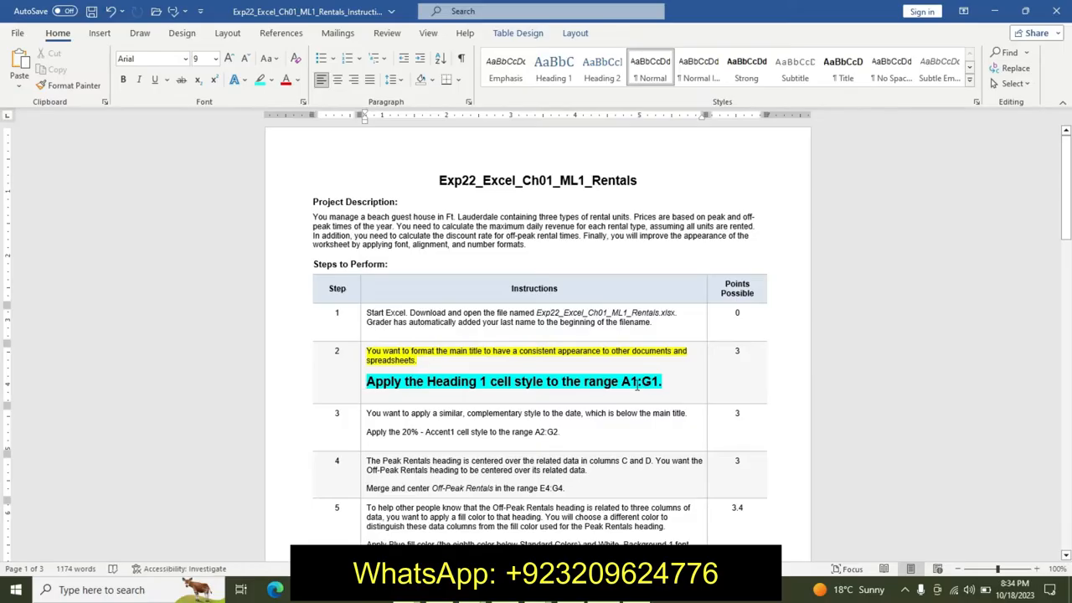
- Select the range A1:G1 in the worksheet and apply the Heading 1 cell style to it
{"action": "left_click_drag", "start_coordinate": [621, 382], "coordinate": [658, 383]}
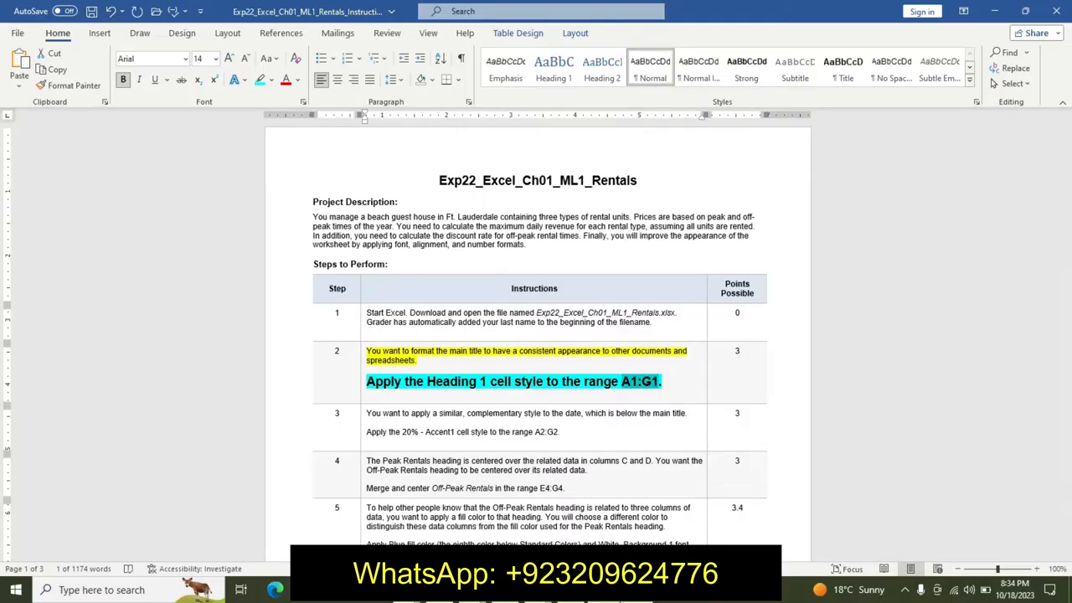
{"action": "key", "text": "alt+Tab"}
{"action": "left_click", "coordinate": [33, 124]}
{"action": "key", "text": "BackSpace"}
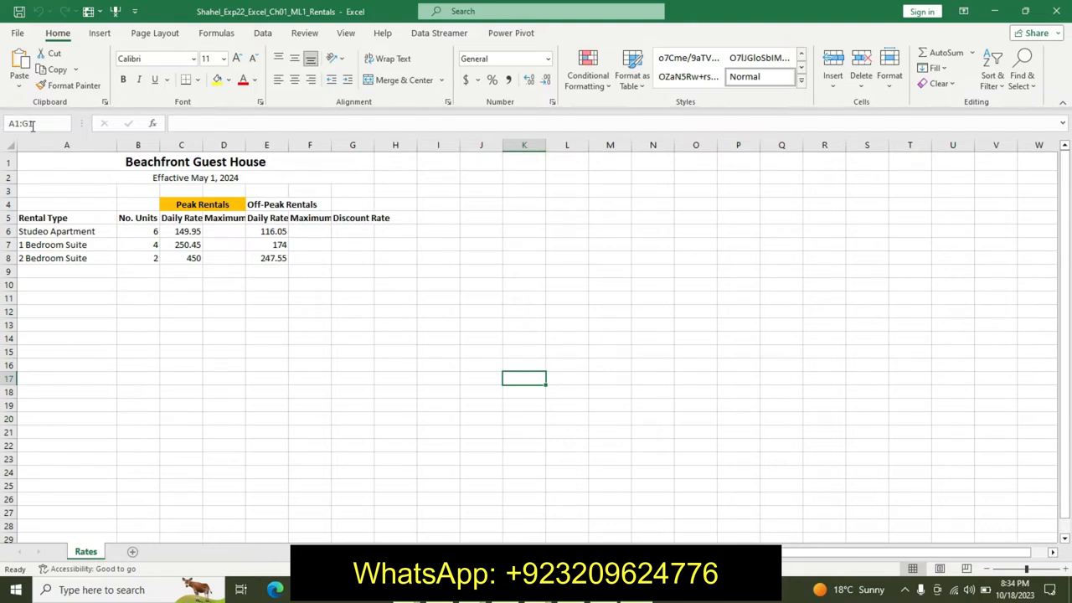
{"action": "key", "text": "Return"}
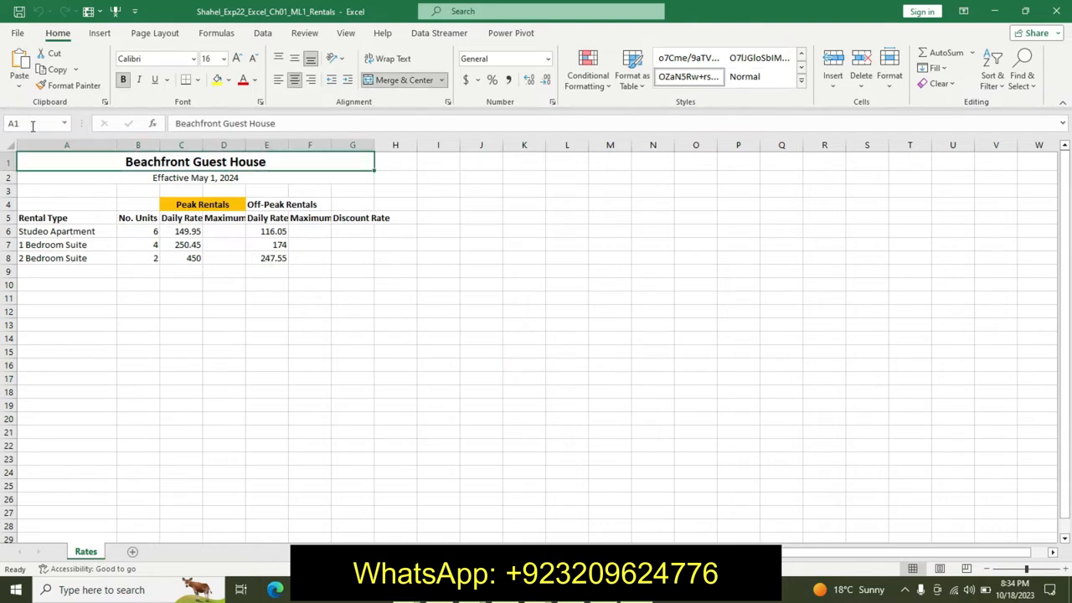
{"action": "left_click", "coordinate": [801, 81]}
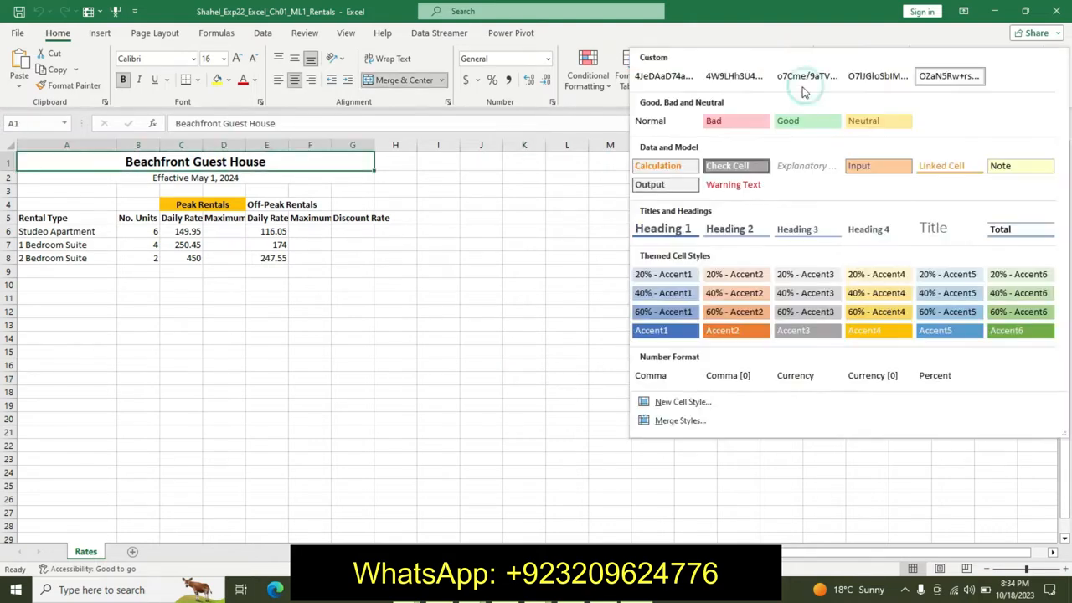
{"action": "left_click", "coordinate": [670, 234]}
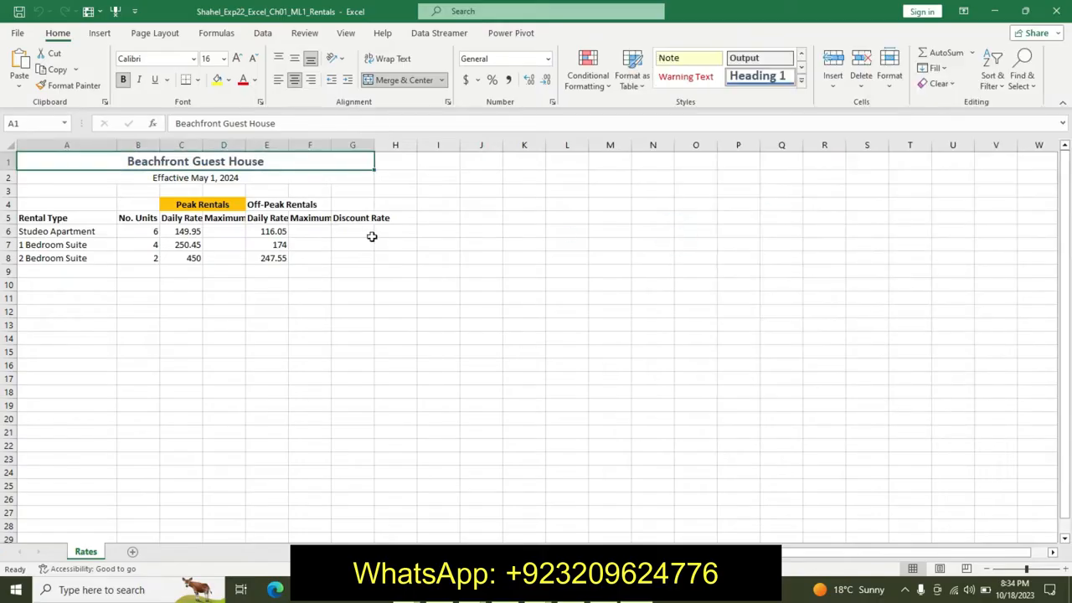
- Return to the instructions document and undo the formatting applied to step 2
{"action": "left_click", "coordinate": [601, 590]}
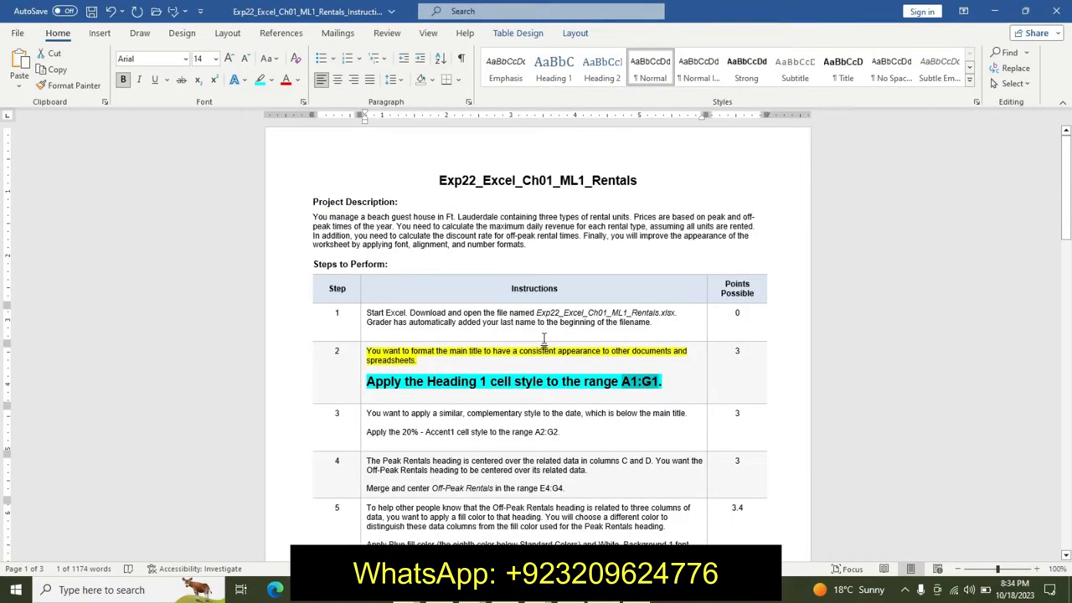
{"action": "key", "text": "ctrl+z"}
{"action": "key", "text": "ctrl+z"}
{"action": "key", "text": "ctrl+z"}
{"action": "key", "text": "ctrl+z"}
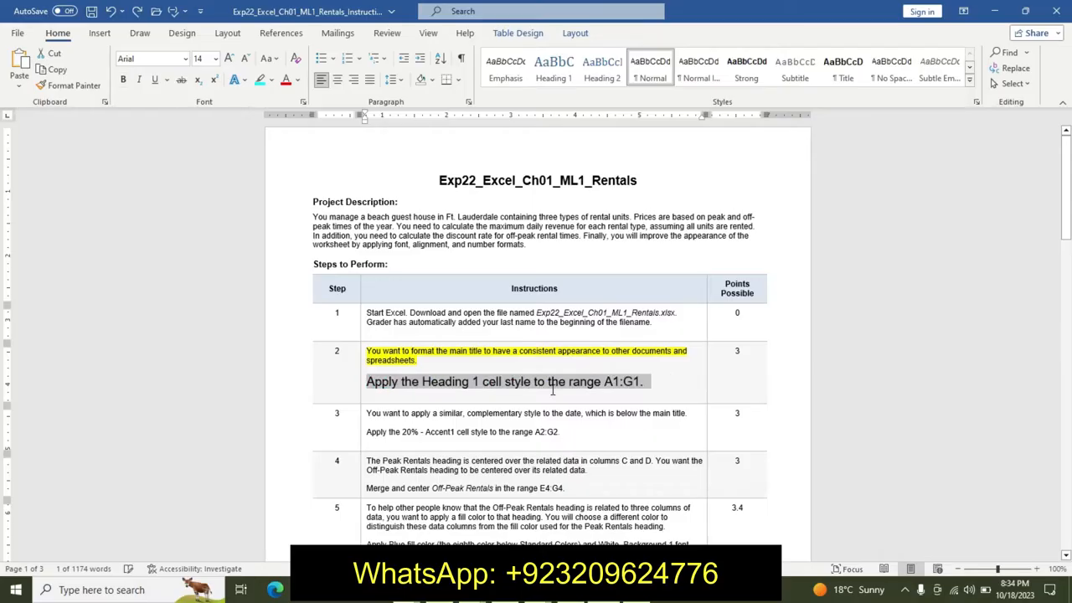
- Highlight step 3's description yellow and make its instruction line 12 pt, bold, with turquoise highlight
{"action": "triple_click", "coordinate": [369, 406]}
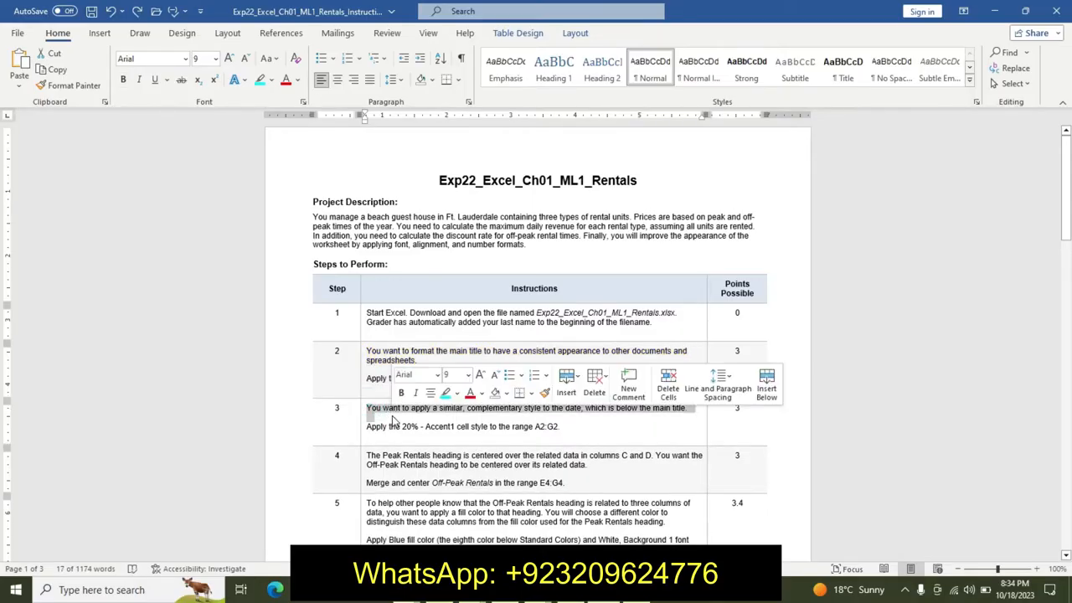
{"action": "left_click", "coordinate": [456, 393]}
{"action": "left_click", "coordinate": [444, 410]}
{"action": "left_click", "coordinate": [369, 428]}
{"action": "triple_click", "coordinate": [369, 428]}
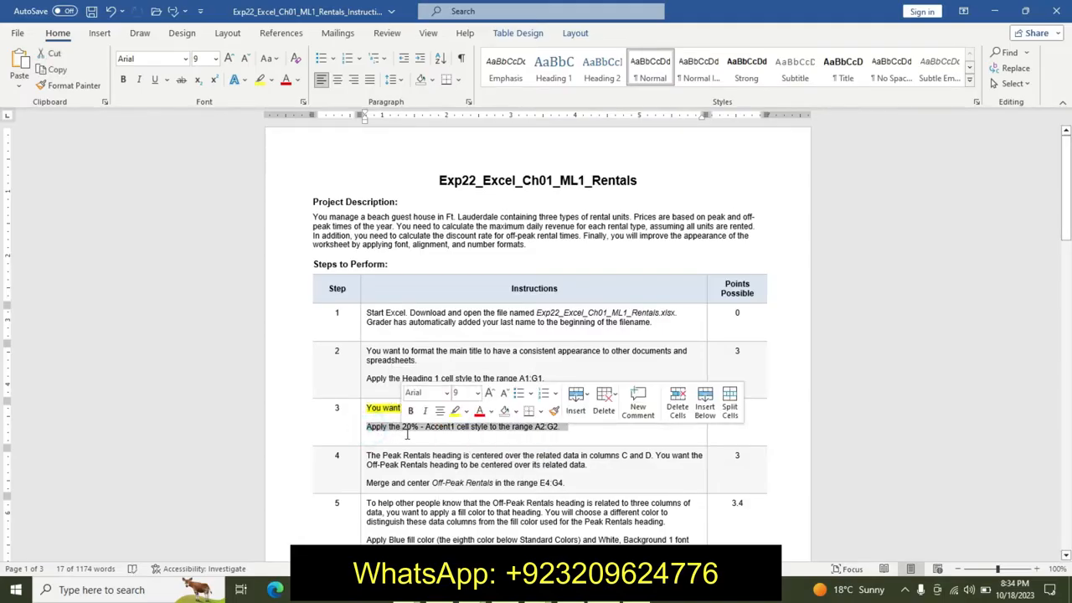
{"action": "left_click", "coordinate": [477, 393]}
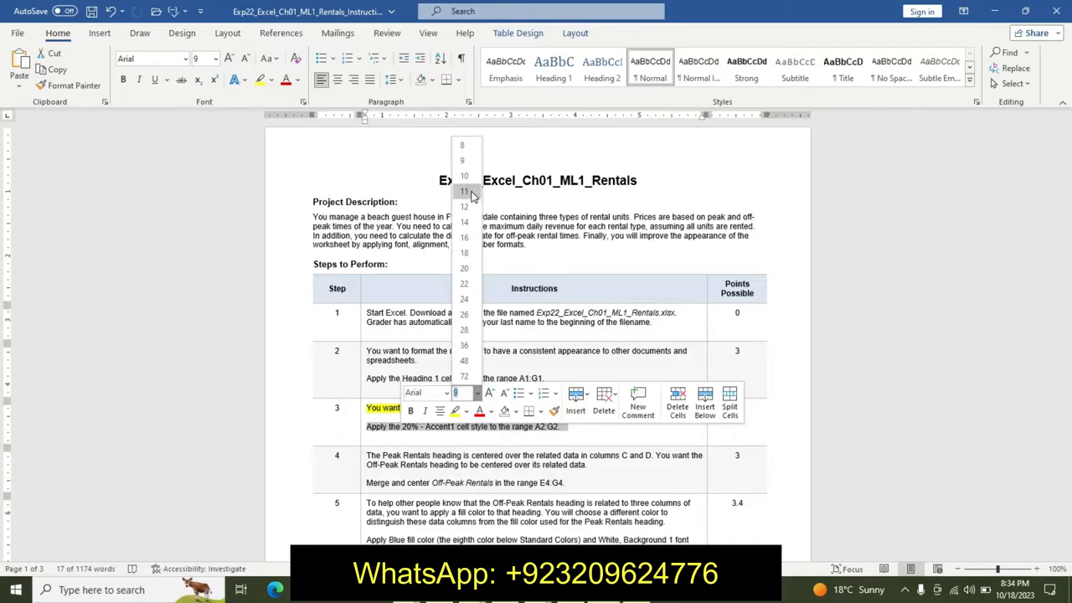
{"action": "left_click", "coordinate": [466, 207]}
{"action": "left_click", "coordinate": [410, 410]}
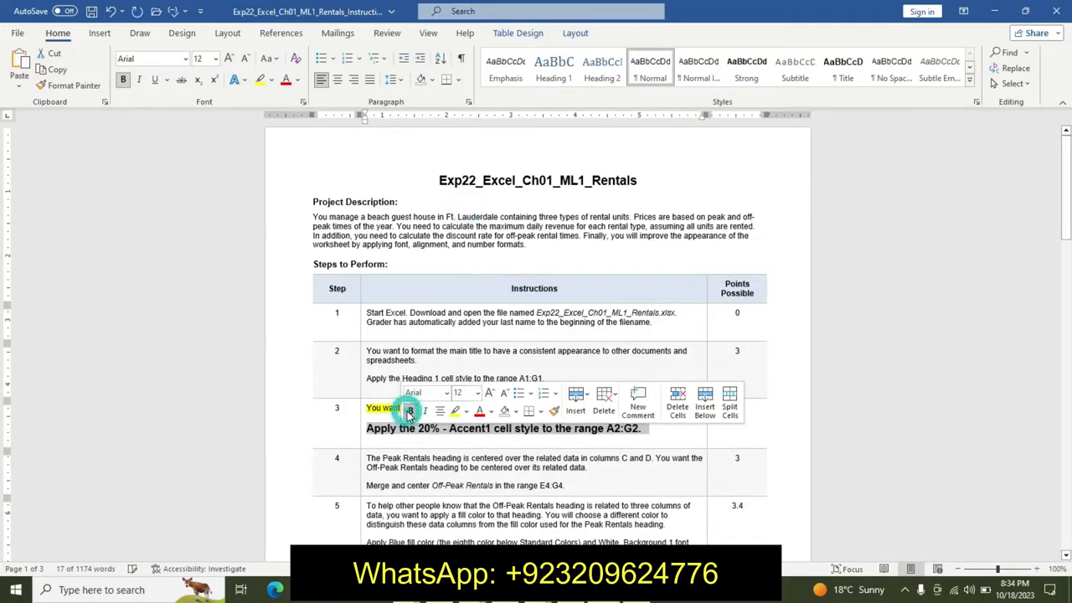
{"action": "left_click", "coordinate": [465, 411]}
{"action": "left_click", "coordinate": [504, 428]}
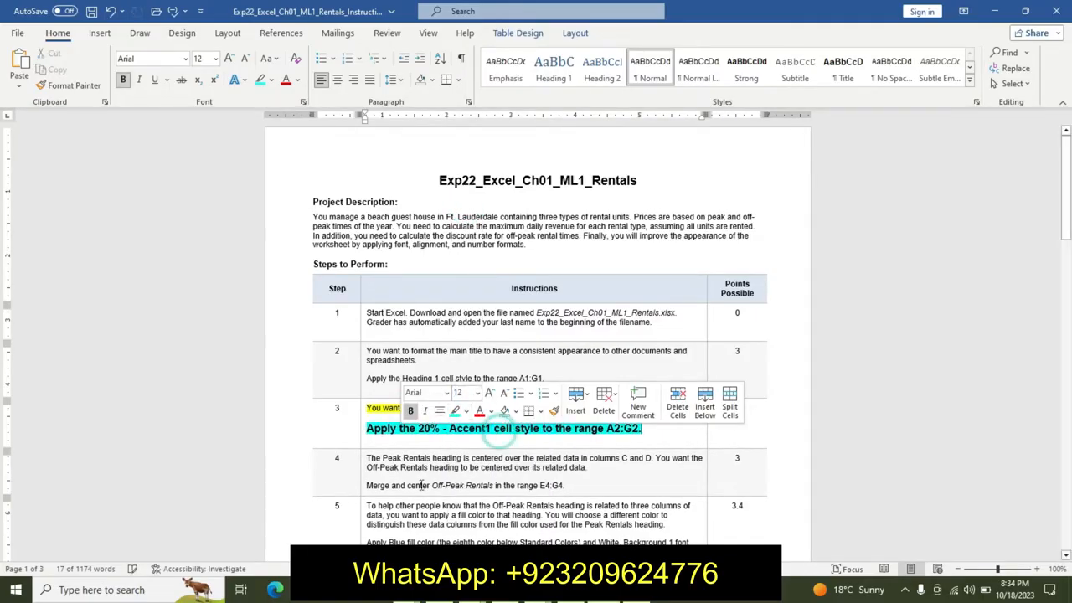
{"action": "left_click", "coordinate": [419, 484]}
- Select the range A2:G2 in the worksheet and apply the 20% - Accent1 cell style to it
{"action": "left_click_drag", "start_coordinate": [606, 429], "coordinate": [634, 433]}
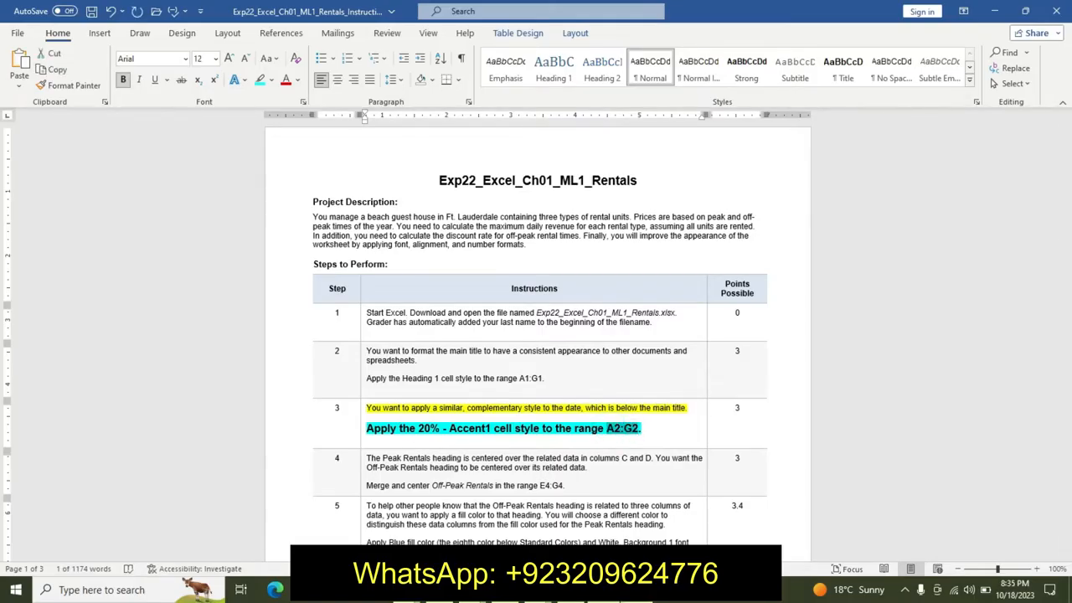
{"action": "key", "text": "alt+Tab"}
{"action": "left_click", "coordinate": [32, 122]}
{"action": "key", "text": "BackSpace"}
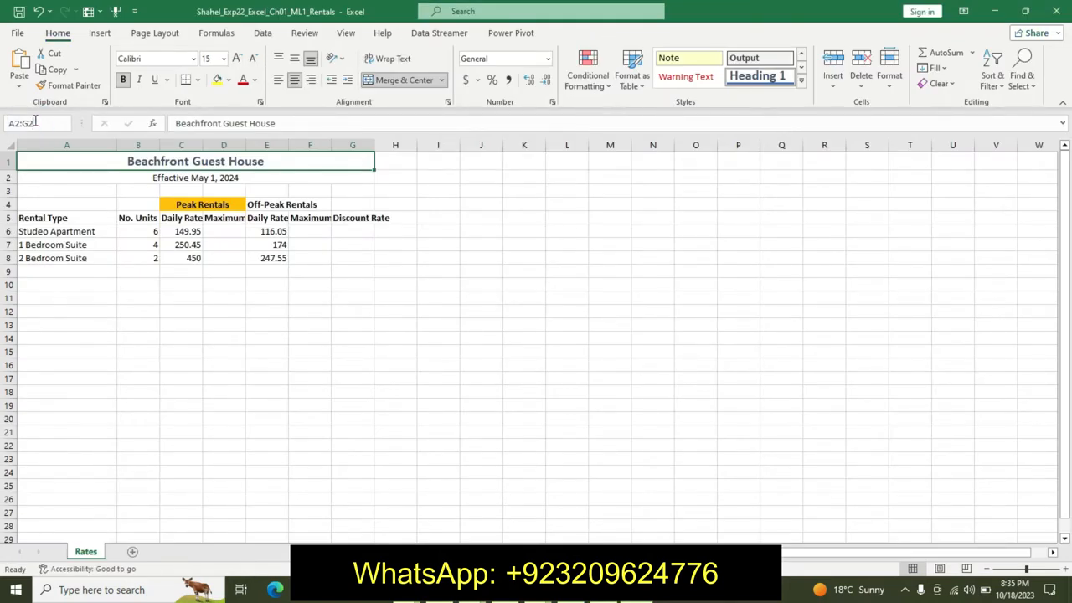
{"action": "key", "text": "Return"}
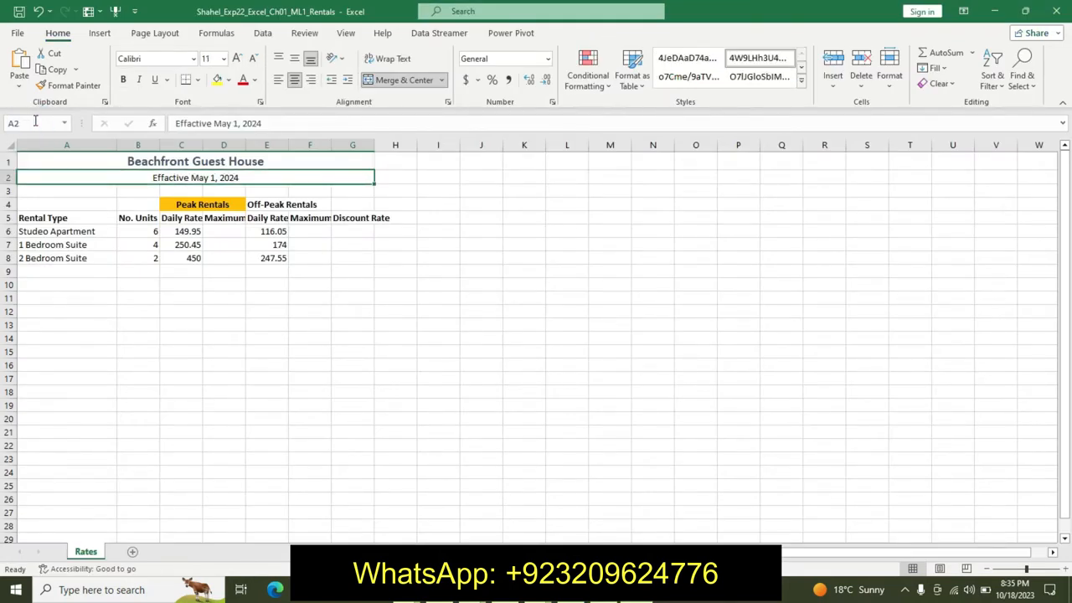
{"action": "left_click", "coordinate": [801, 80]}
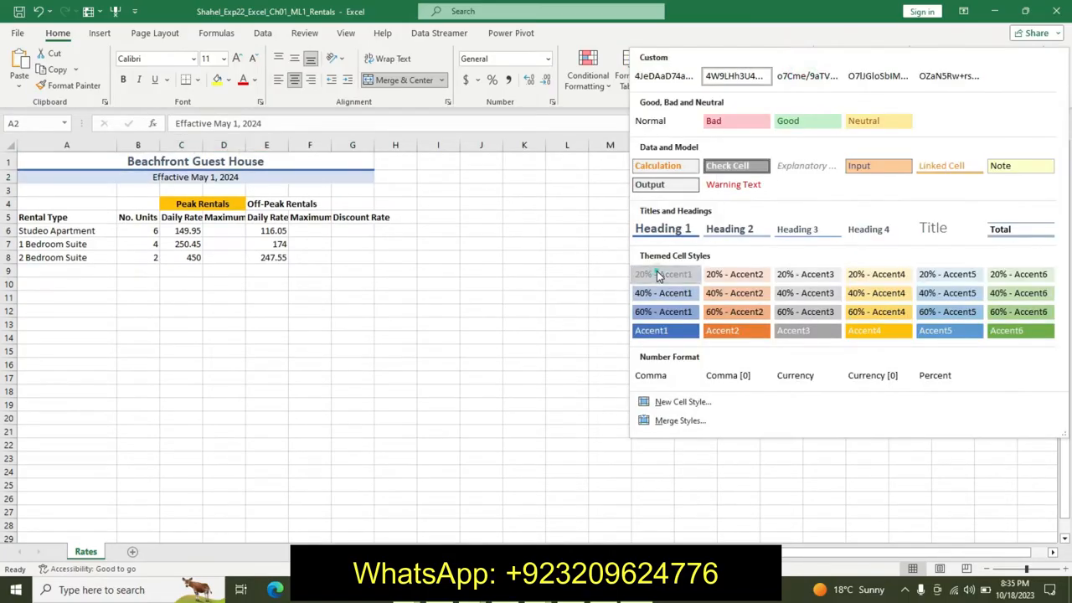
{"action": "left_click", "coordinate": [658, 275]}
- Return to the instructions document and undo the formatting applied to step 3
{"action": "key", "text": "alt+Tab"}
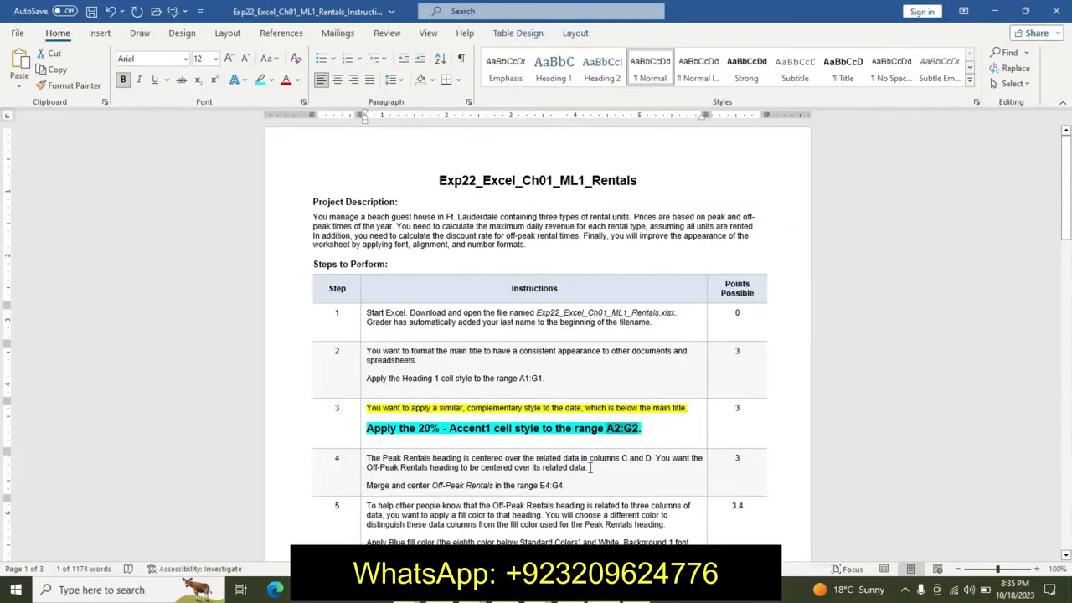
{"action": "key", "text": "ctrl+z"}
{"action": "key", "text": "ctrl+z"}
{"action": "key", "text": "ctrl+z"}
{"action": "key", "text": "ctrl+z"}
{"action": "key", "text": "ctrl+z"}
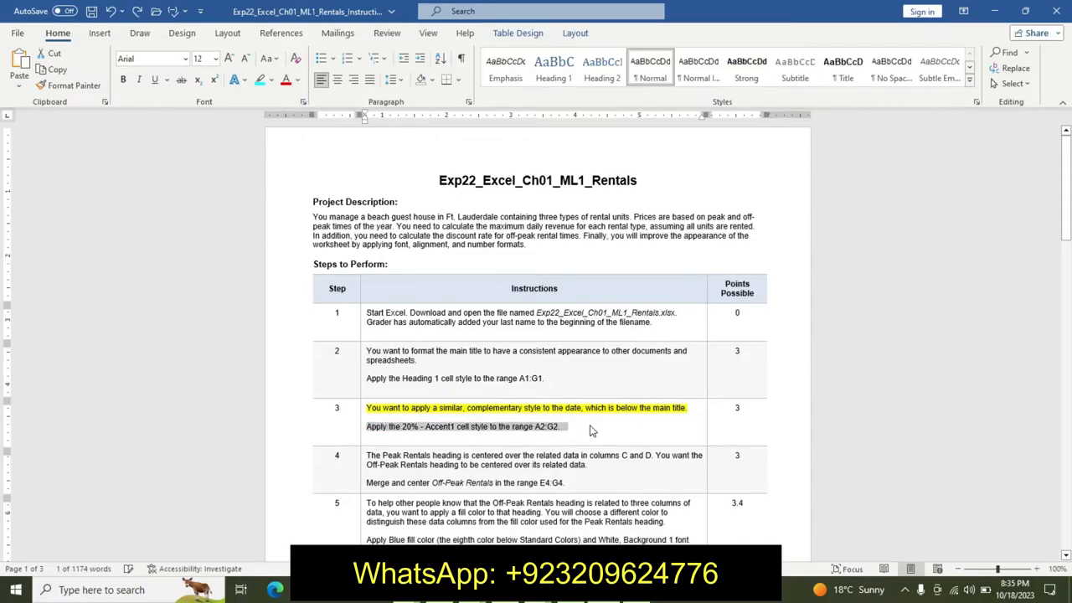
- Highlight step 4's description yellow and make its instruction line 14 pt, bold, with turquoise highlight
{"action": "left_click_drag", "start_coordinate": [1068, 226], "coordinate": [1069, 256]}
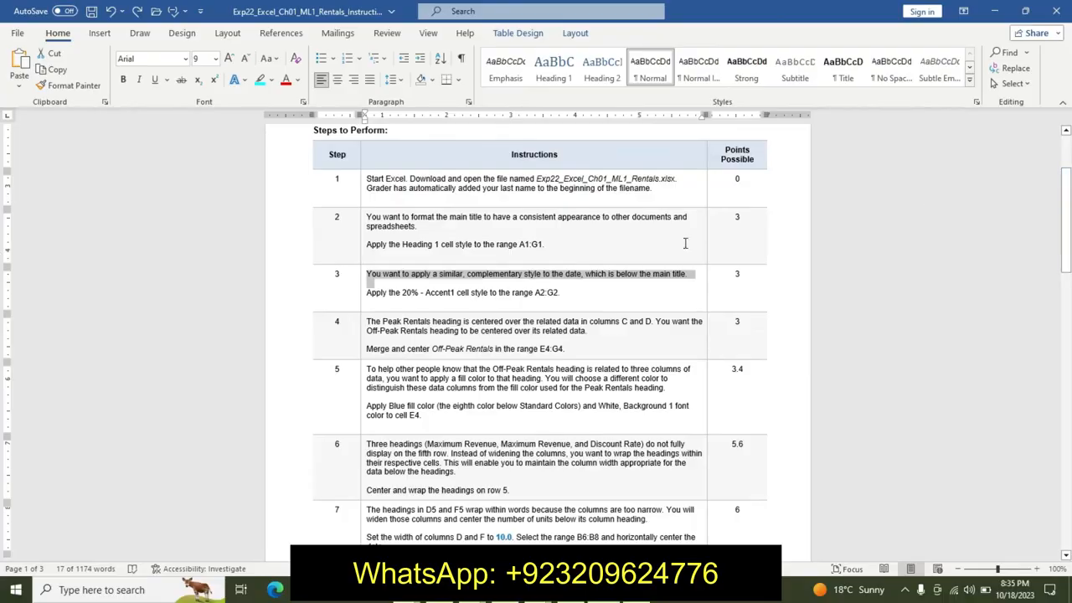
{"action": "left_click_drag", "start_coordinate": [366, 322], "coordinate": [456, 339]}
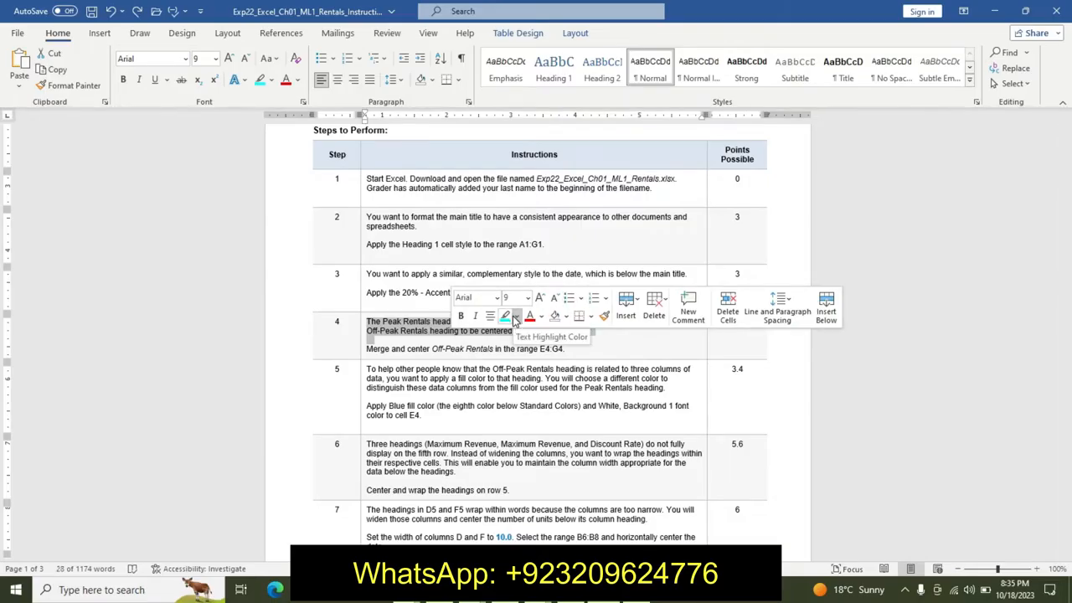
{"action": "left_click", "coordinate": [515, 317]}
{"action": "left_click", "coordinate": [504, 340]}
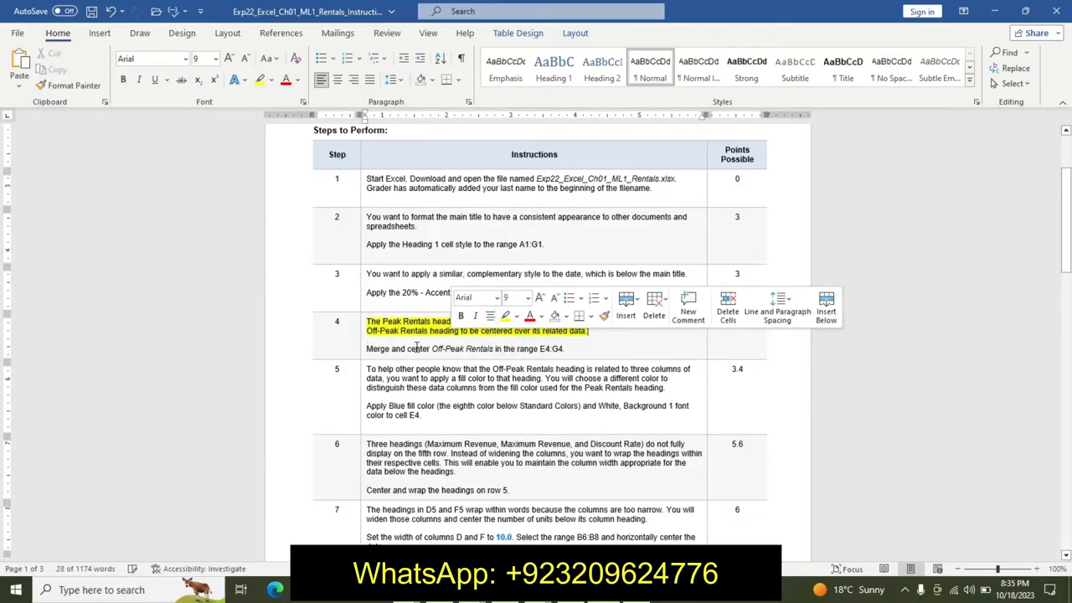
{"action": "left_click_drag", "start_coordinate": [366, 348], "coordinate": [569, 351]}
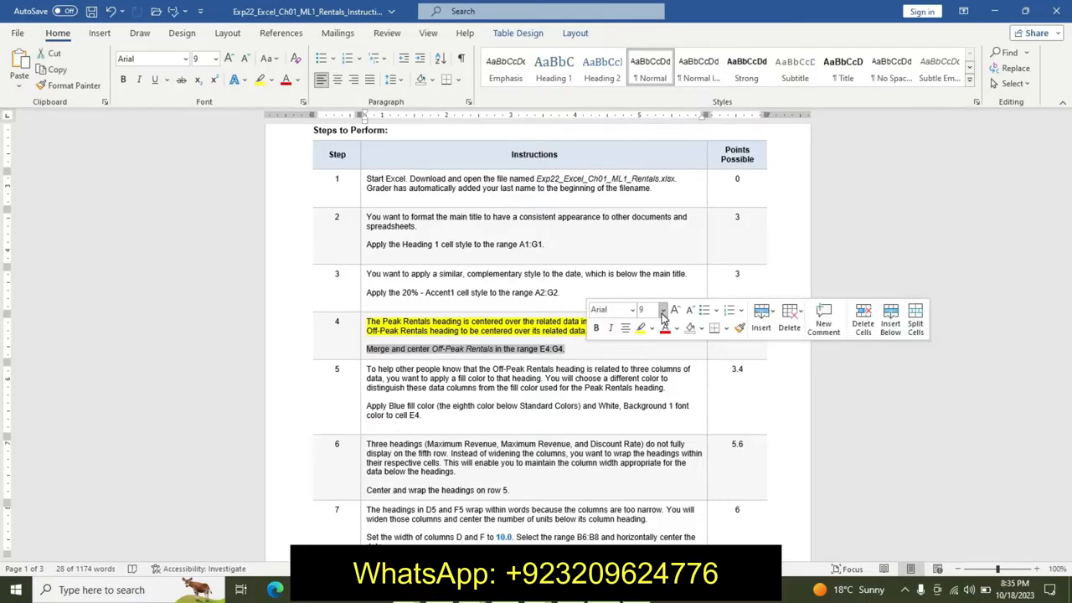
{"action": "left_click", "coordinate": [663, 310]}
{"action": "left_click", "coordinate": [649, 405]}
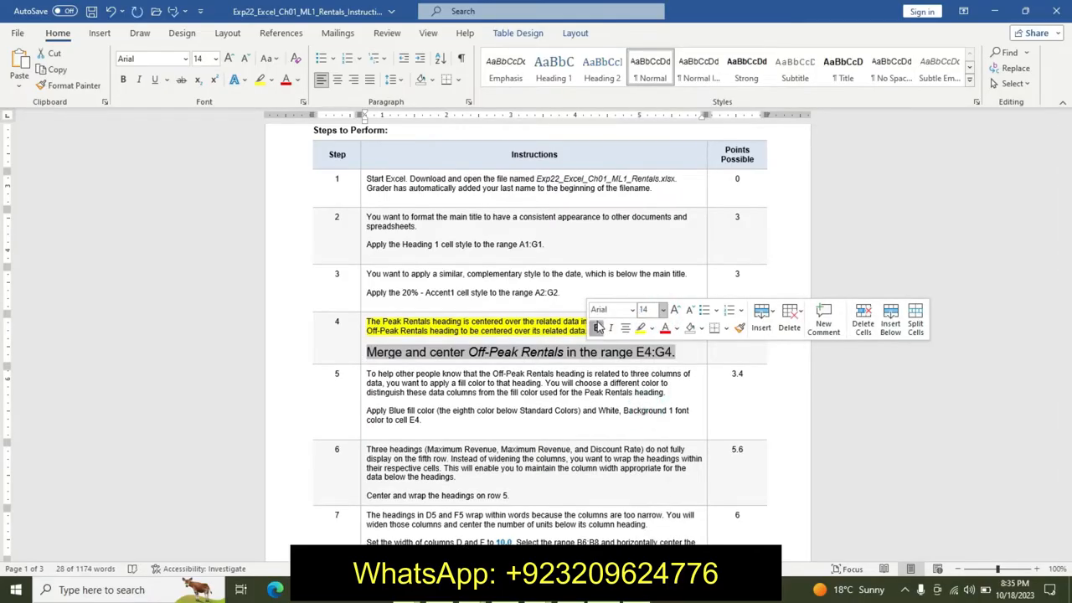
{"action": "left_click", "coordinate": [596, 328]}
{"action": "left_click", "coordinate": [651, 328]}
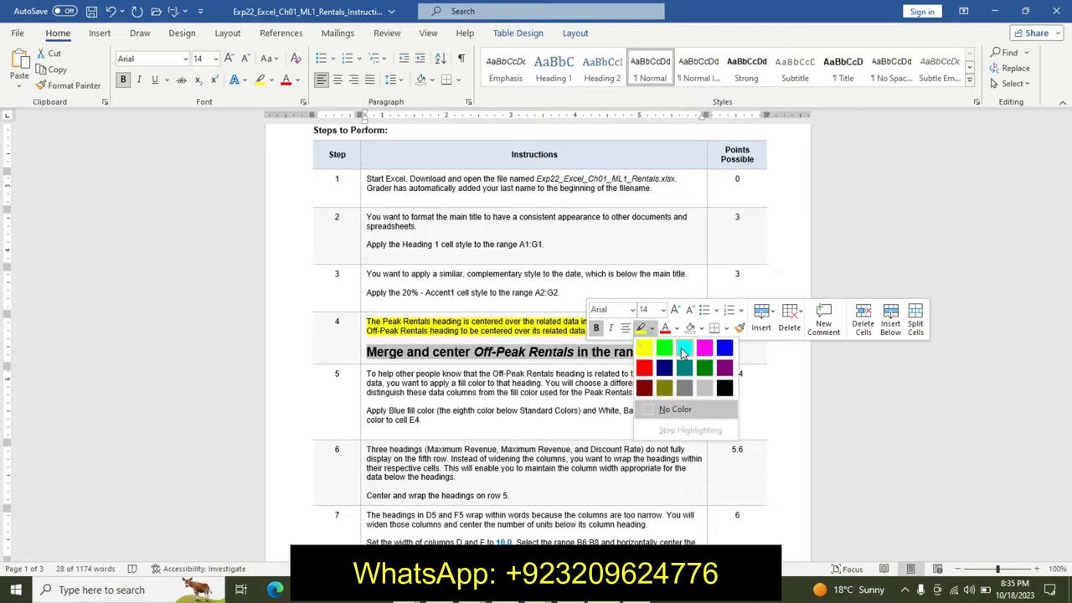
{"action": "left_click", "coordinate": [678, 350]}
- Select E4:G4 in the worksheet and merge and center the Off-Peak Rentals heading across it
{"action": "left_click", "coordinate": [479, 361]}
{"action": "left_click_drag", "start_coordinate": [477, 353], "coordinate": [574, 357]}
{"action": "left_click_drag", "start_coordinate": [653, 353], "coordinate": [686, 357]}
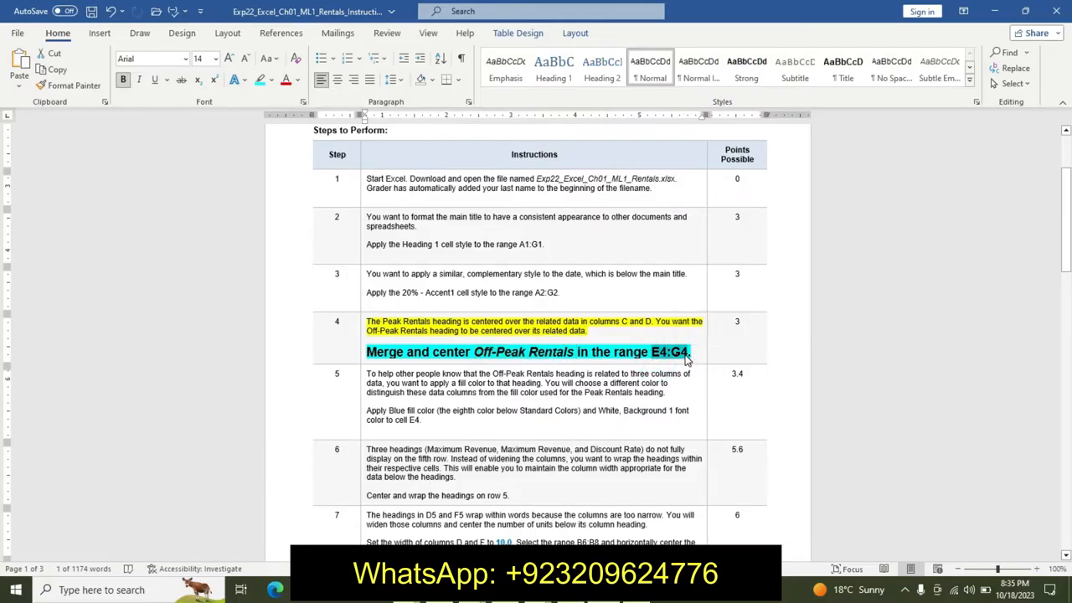
{"action": "key", "text": "alt+Tab"}
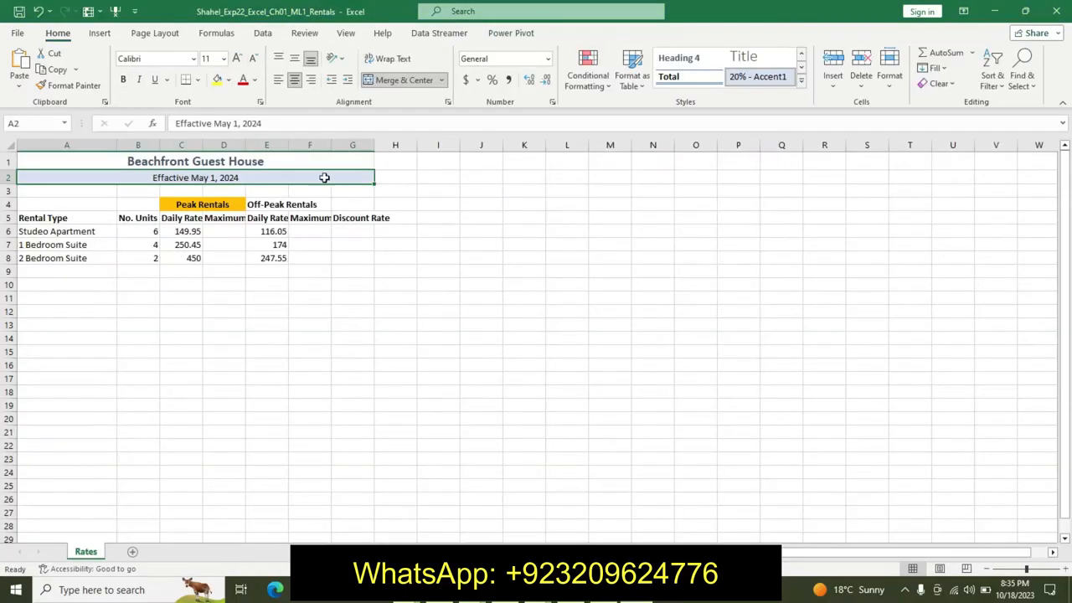
{"action": "left_click_drag", "start_coordinate": [264, 203], "coordinate": [346, 206]}
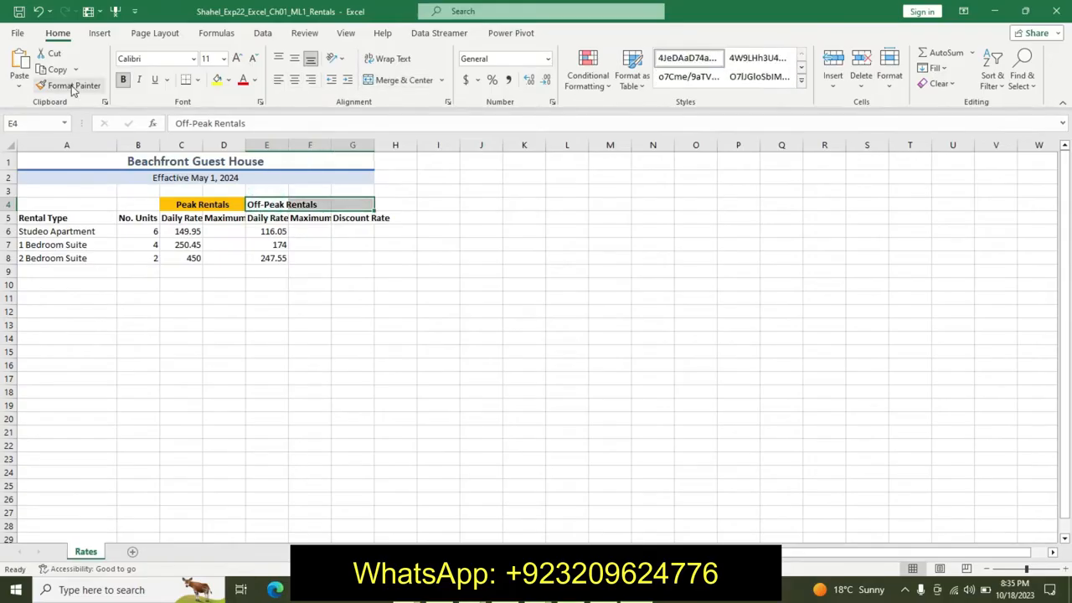
{"action": "left_click", "coordinate": [26, 123]}
{"action": "key", "text": "BackSpace"}
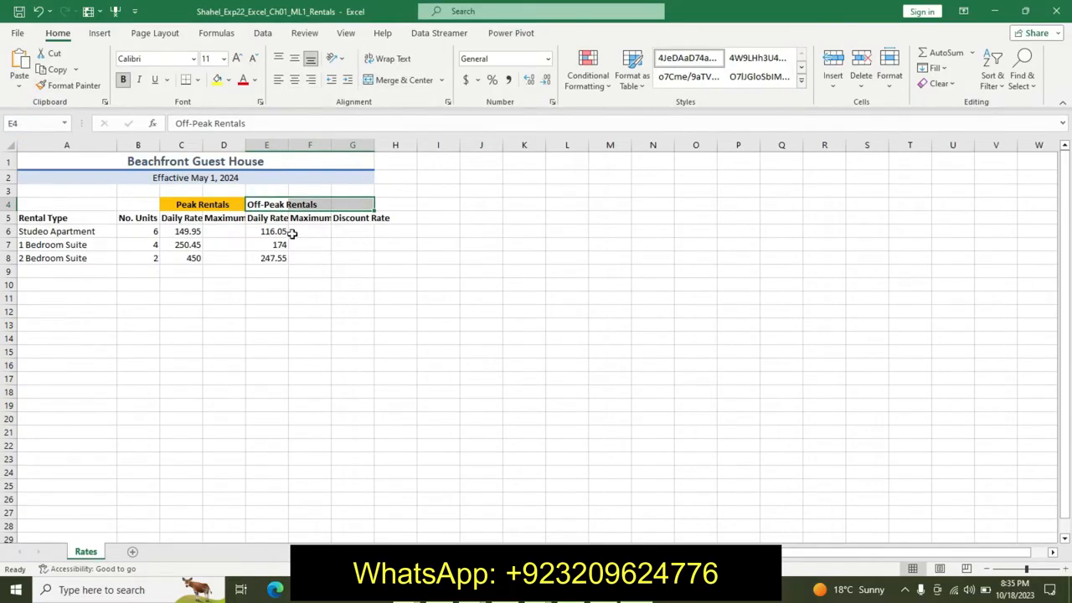
{"action": "left_click", "coordinate": [387, 80]}
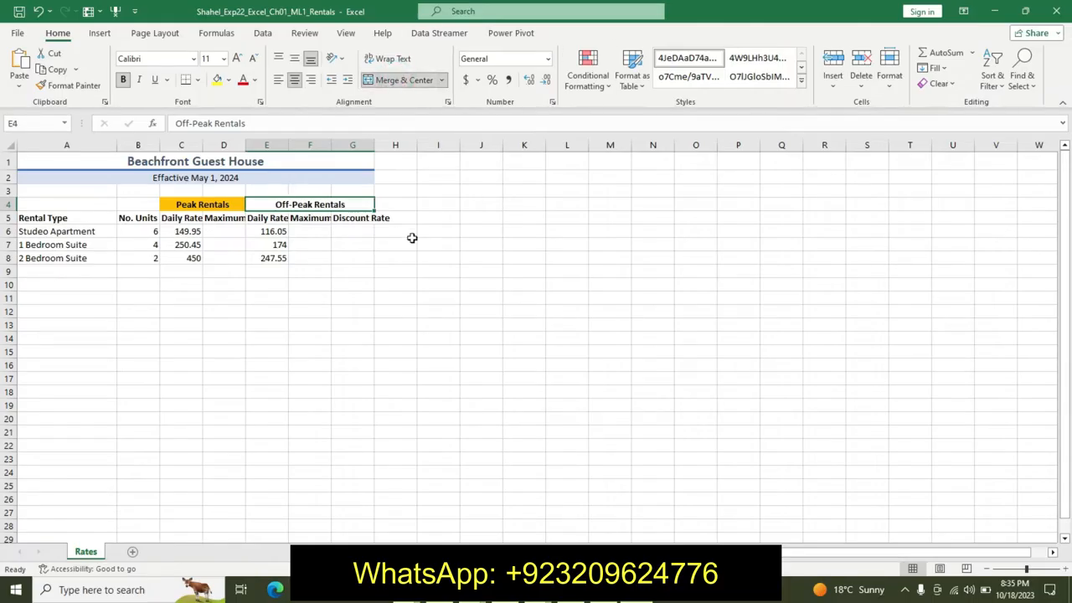
- Return to the instructions document and undo the formatting applied to step 4
{"action": "key", "text": "alt+Tab"}
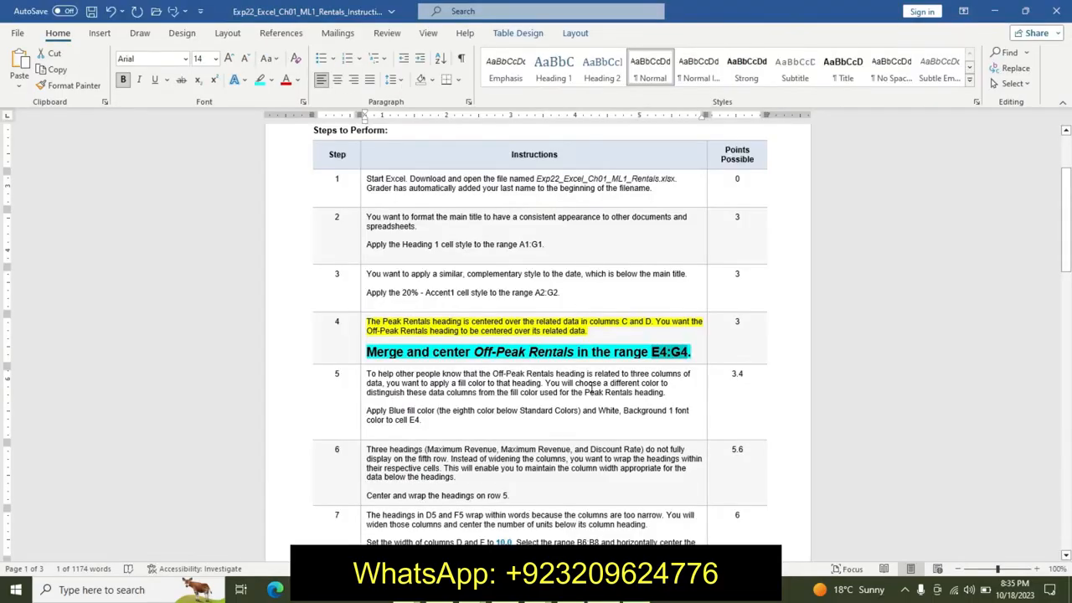
{"action": "key", "text": "ctrl+z"}
{"action": "key", "text": "ctrl+z"}
{"action": "key", "text": "ctrl+z"}
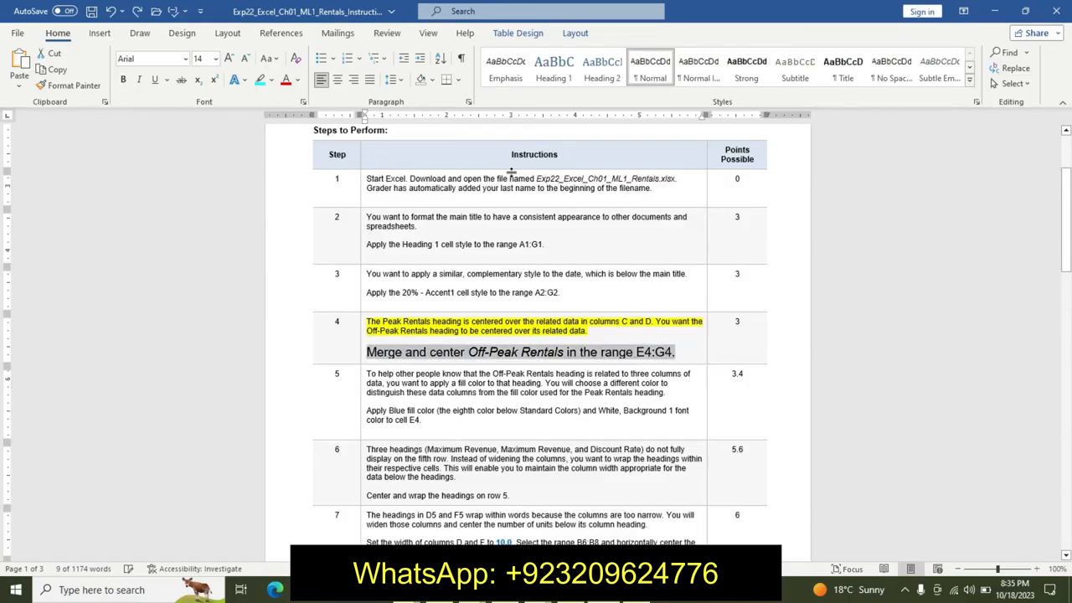
{"action": "key", "text": "ctrl+z"}
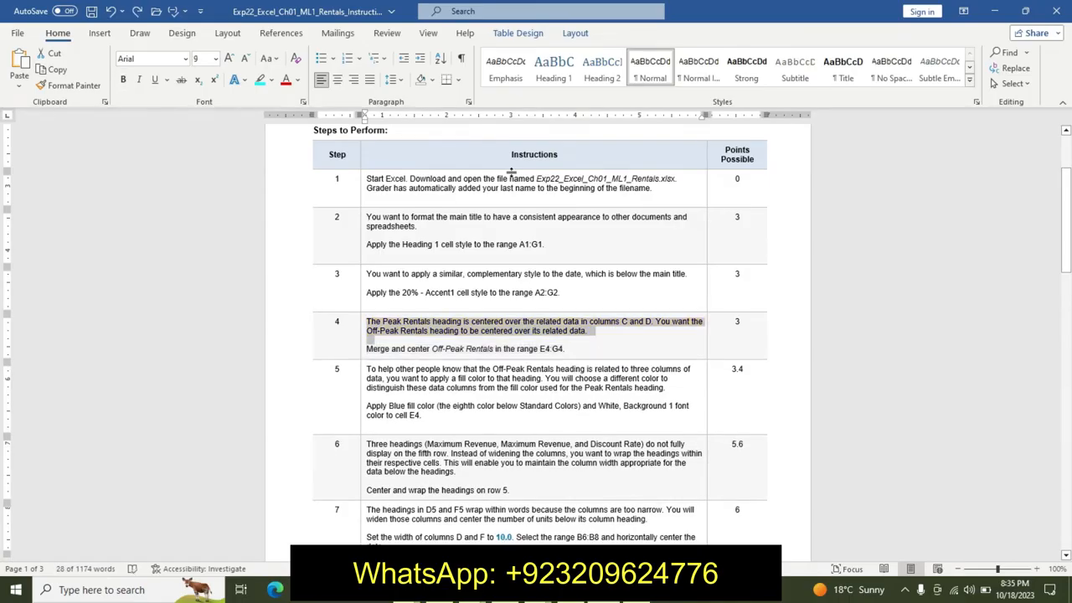
- Highlight step 5's description yellow and make its instruction line 14 pt, bold, with turquoise highlight
{"action": "left_click_drag", "start_coordinate": [369, 375], "coordinate": [394, 398]}
{"action": "left_click", "coordinate": [454, 370]}
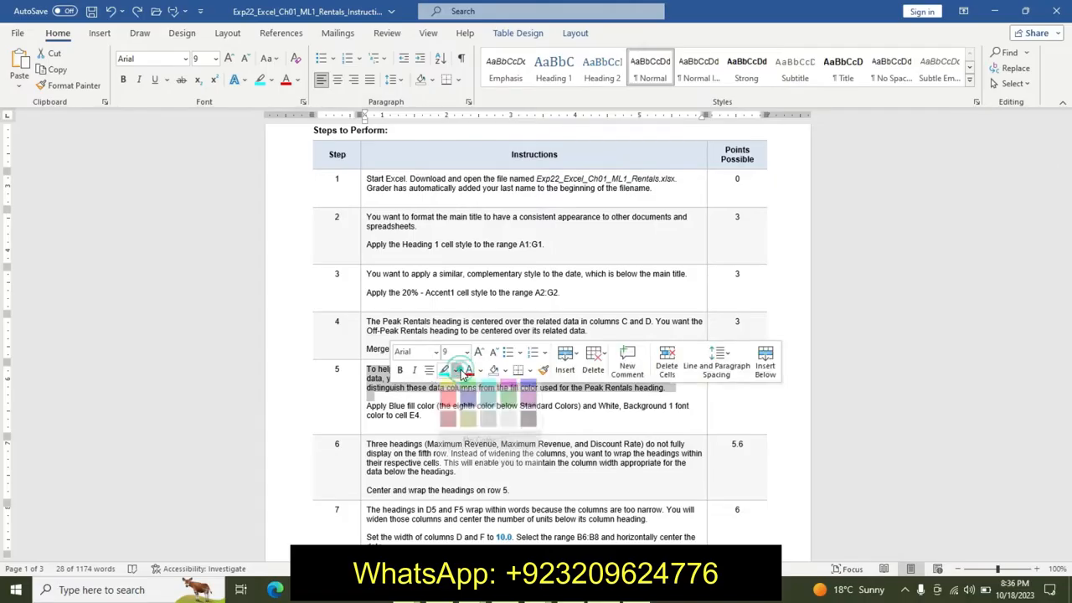
{"action": "left_click", "coordinate": [450, 392]}
{"action": "left_click_drag", "start_coordinate": [367, 406], "coordinate": [445, 423]}
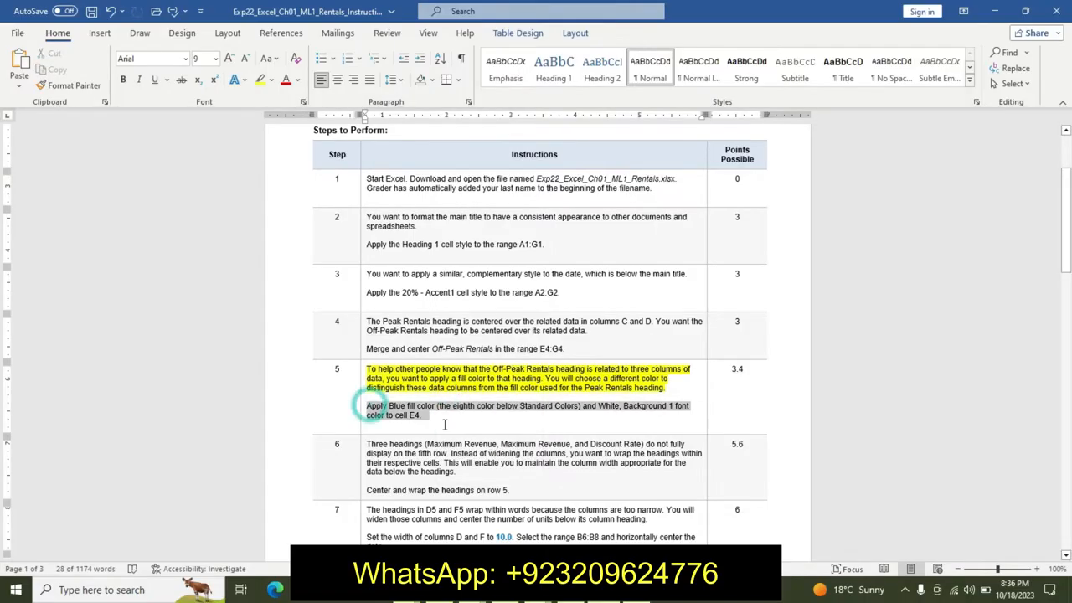
{"action": "left_click", "coordinate": [519, 384]}
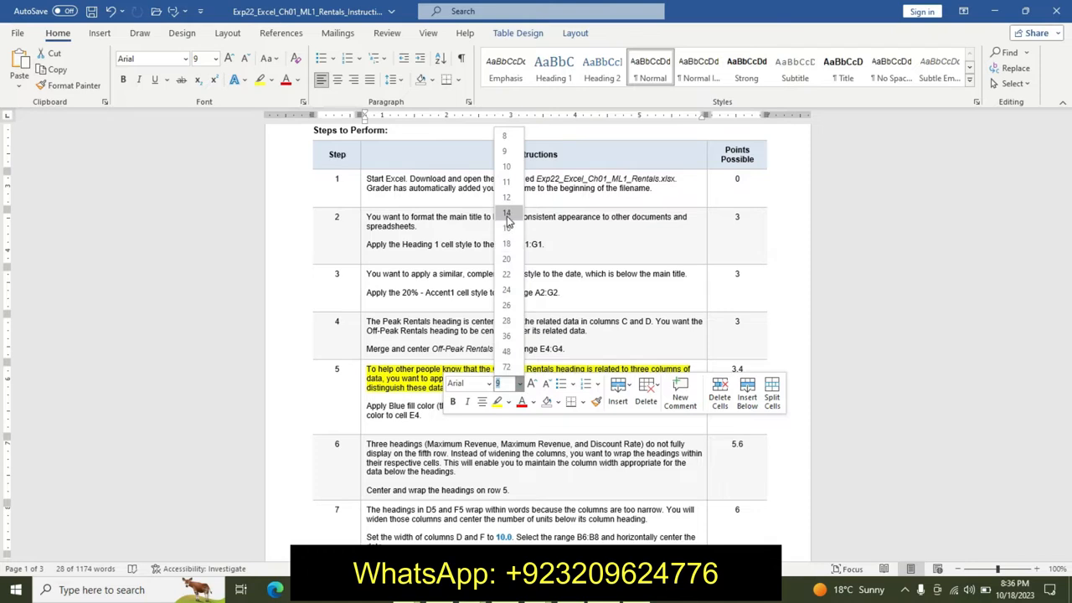
{"action": "left_click", "coordinate": [507, 242]}
{"action": "left_click", "coordinate": [452, 403]}
{"action": "left_click", "coordinate": [508, 403]}
{"action": "left_click", "coordinate": [542, 405]}
{"action": "left_click", "coordinate": [398, 403]}
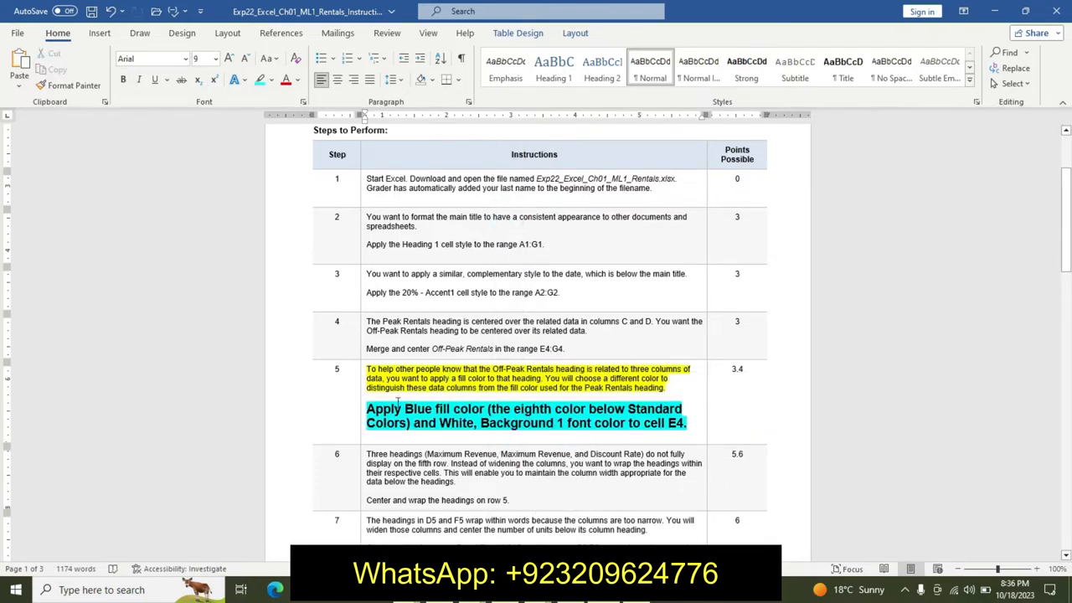
- Switch to the worksheet and fill cell E4 with the standard Blue color
{"action": "left_click_drag", "start_coordinate": [360, 409], "coordinate": [536, 426]}
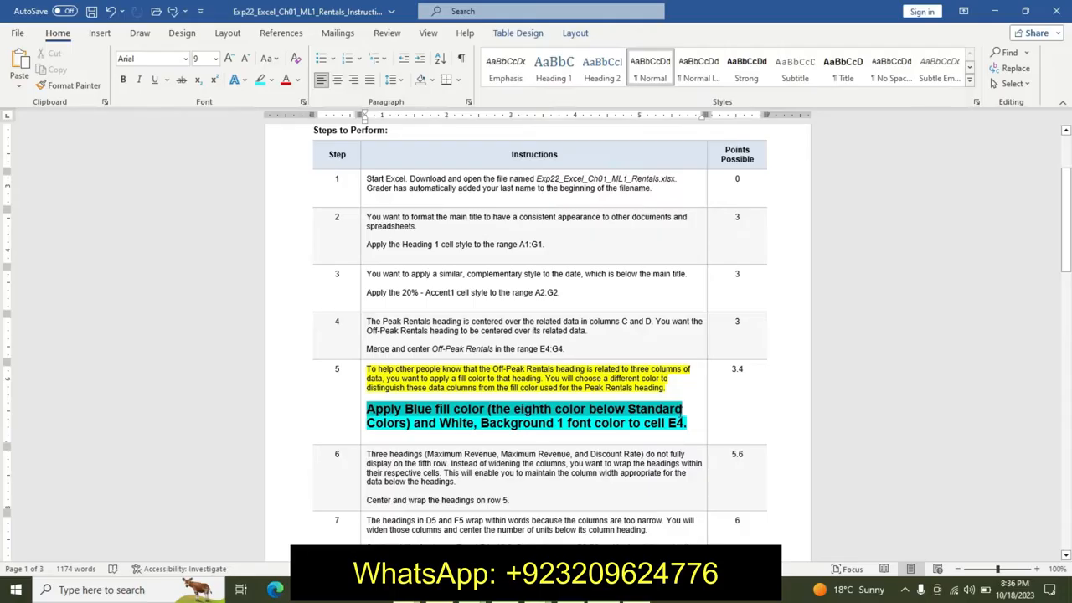
{"action": "triple_click", "coordinate": [695, 427]}
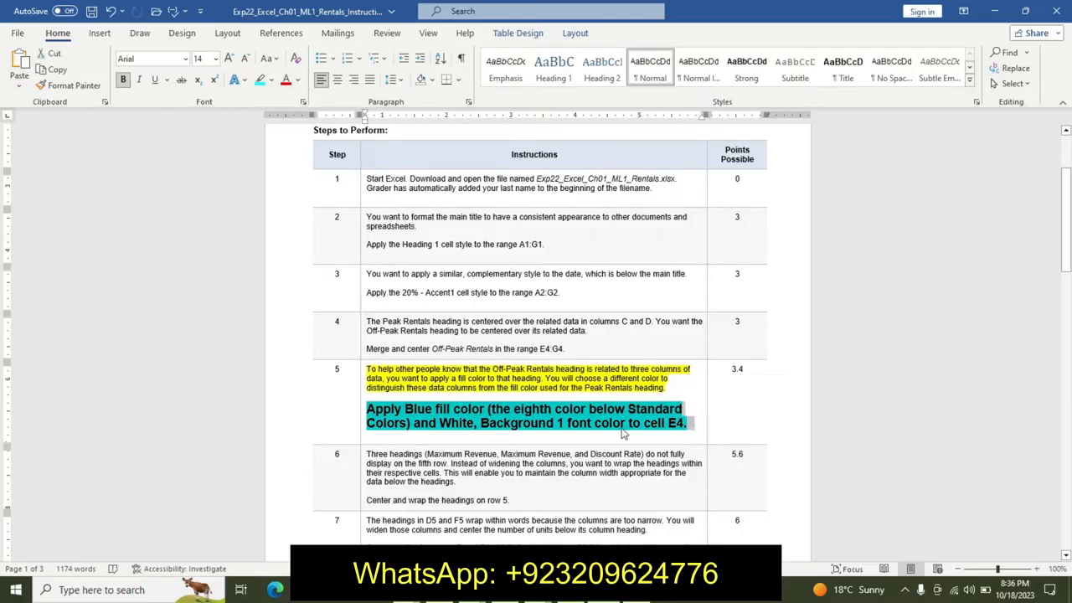
{"action": "key", "text": "alt+Tab"}
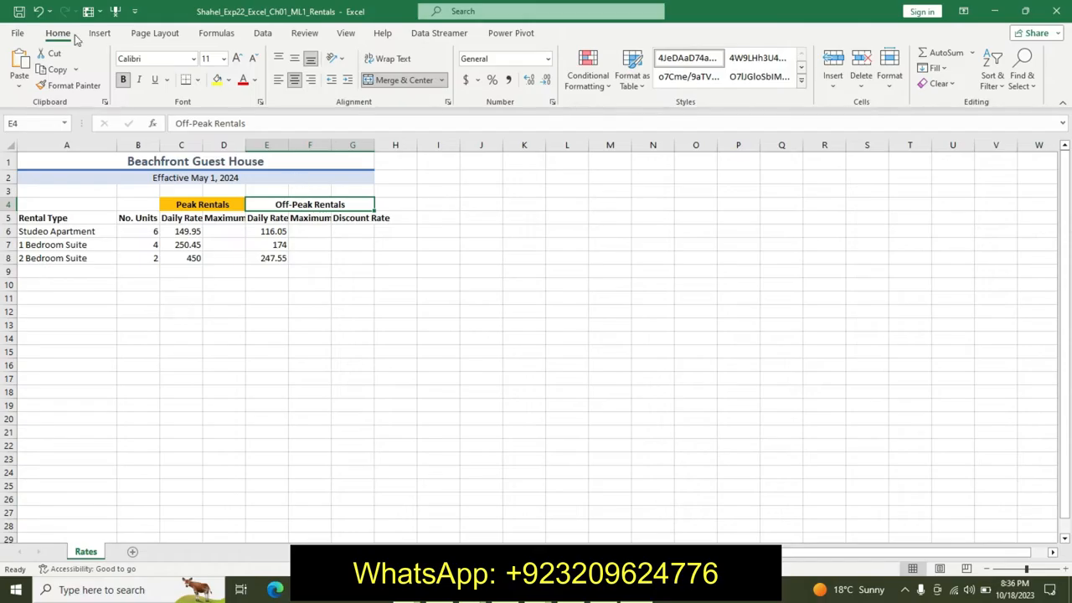
{"action": "left_click", "coordinate": [228, 80]}
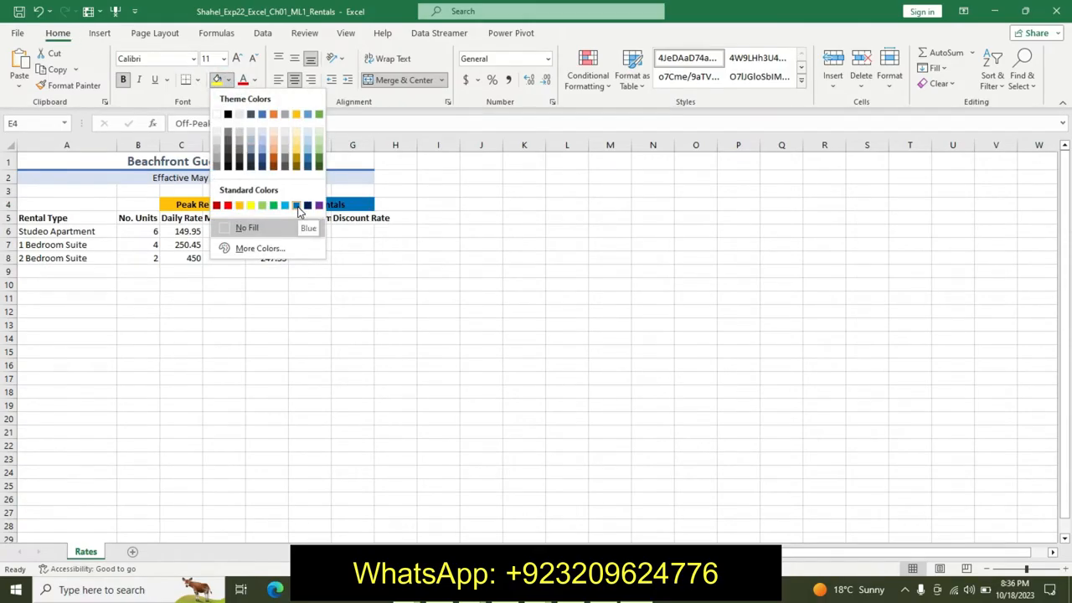
{"action": "left_click", "coordinate": [298, 205]}
{"action": "left_click", "coordinate": [254, 81]}
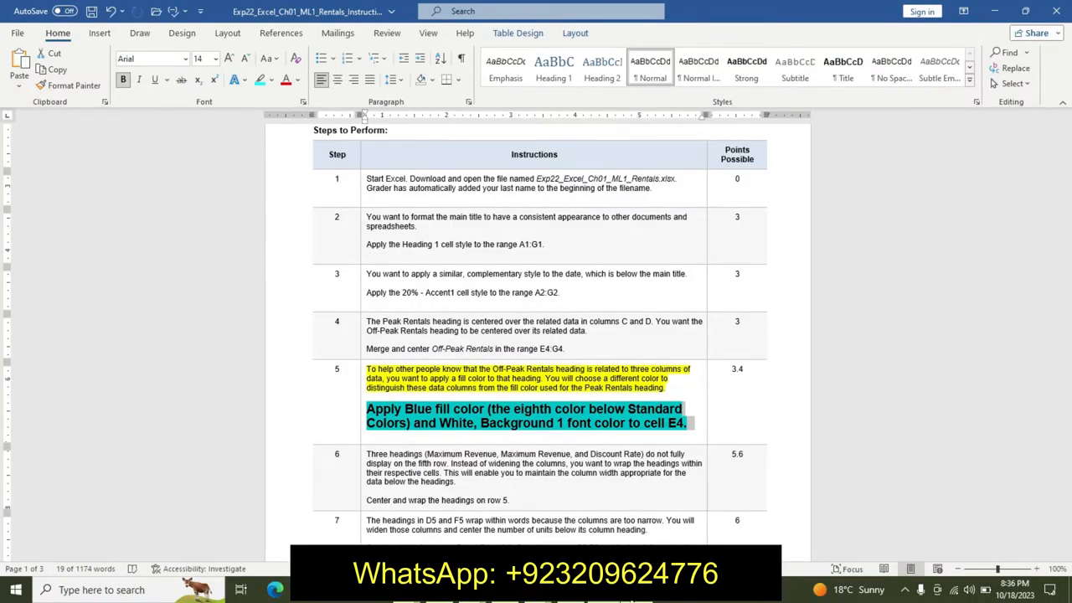
{"action": "left_click", "coordinate": [638, 589]}
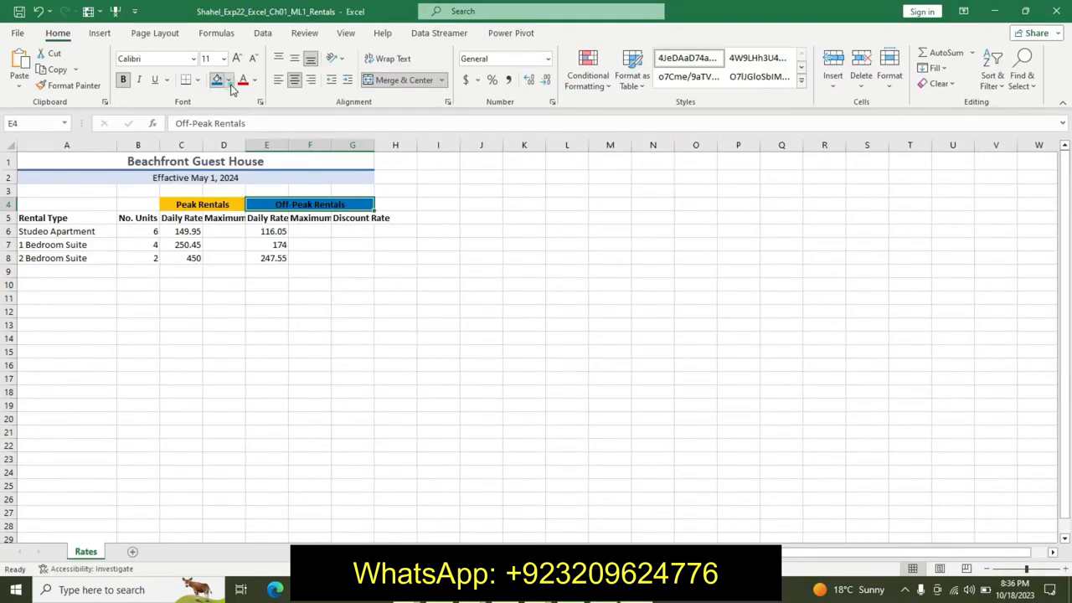
{"action": "left_click", "coordinate": [229, 80]}
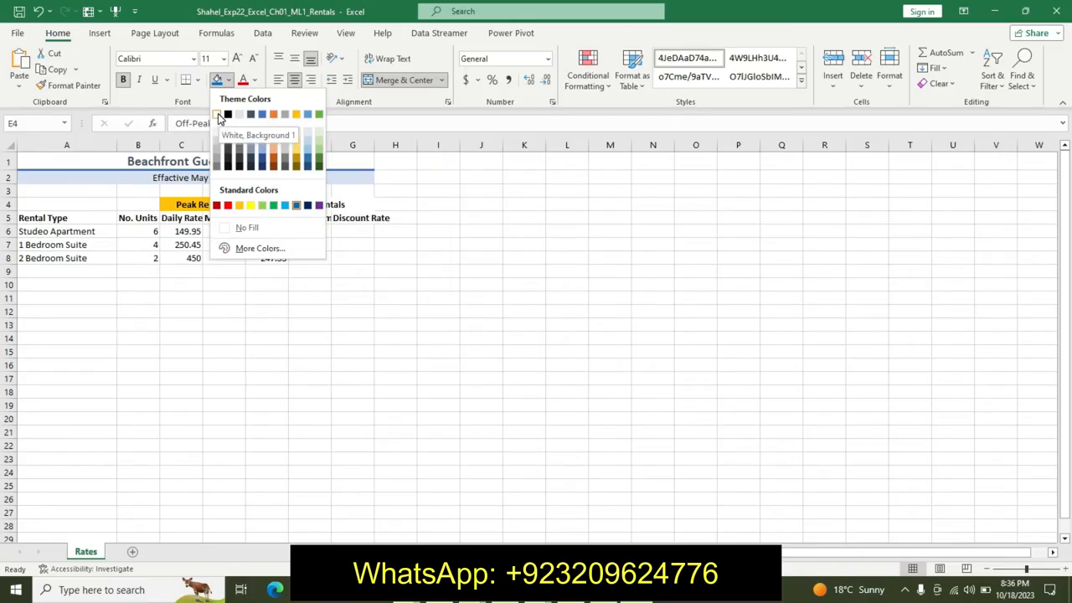
{"action": "left_click", "coordinate": [219, 115]}
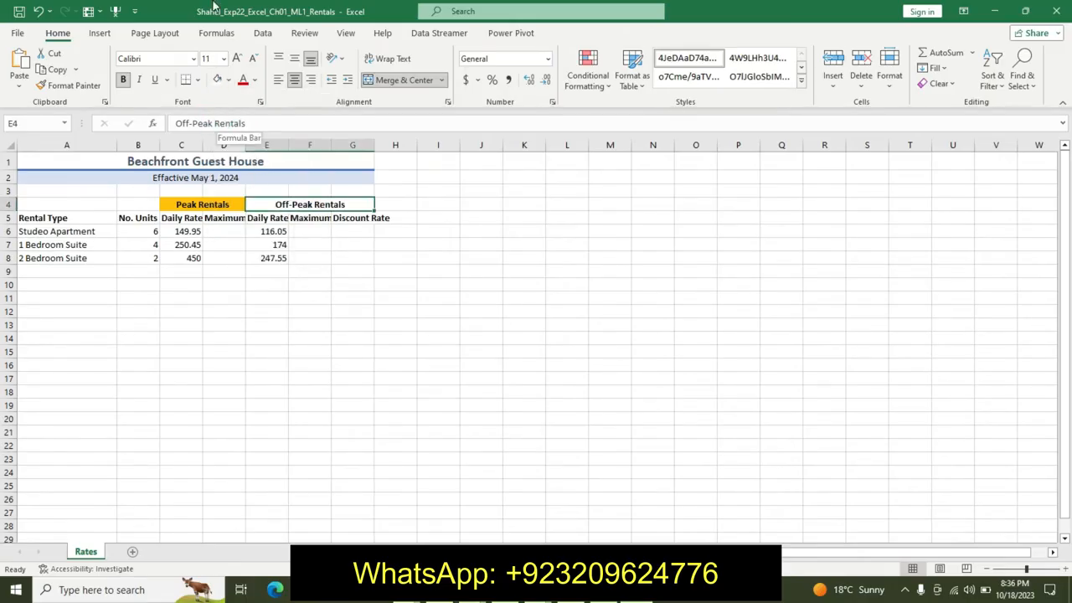
{"action": "key", "text": "ctrl+z"}
- Set cell E4's font color to White, Background 1 and return to the instructions
{"action": "left_click", "coordinate": [257, 83]}
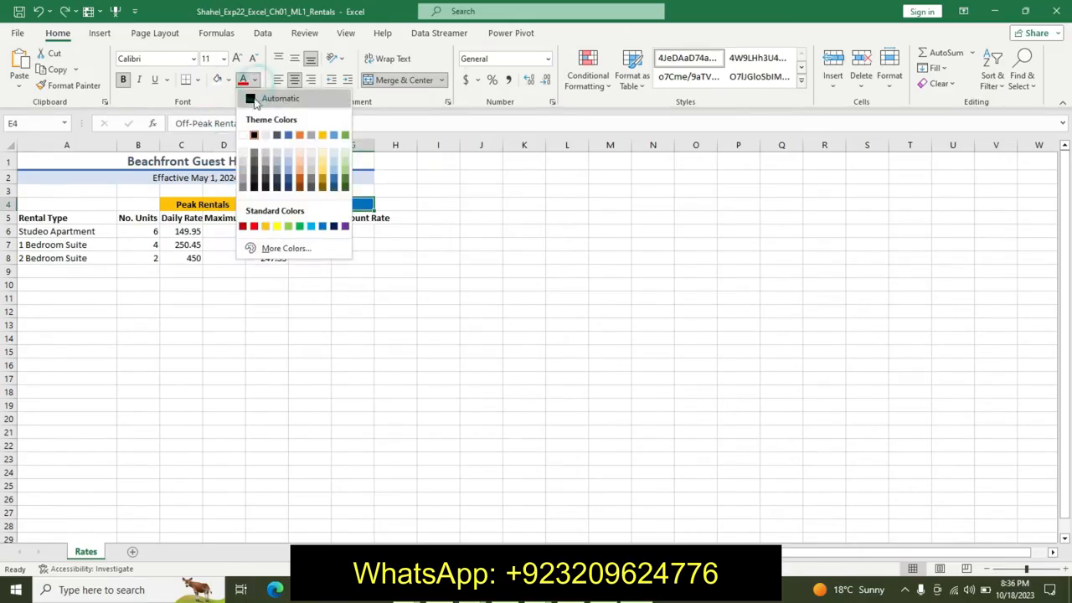
{"action": "left_click", "coordinate": [246, 132]}
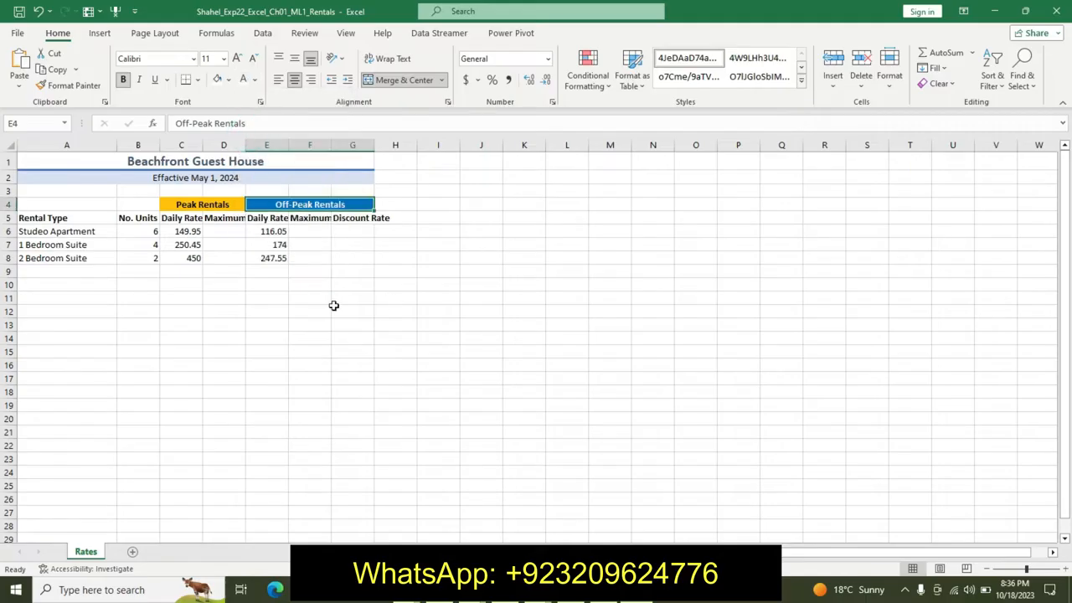
{"action": "key", "text": "alt+Tab"}
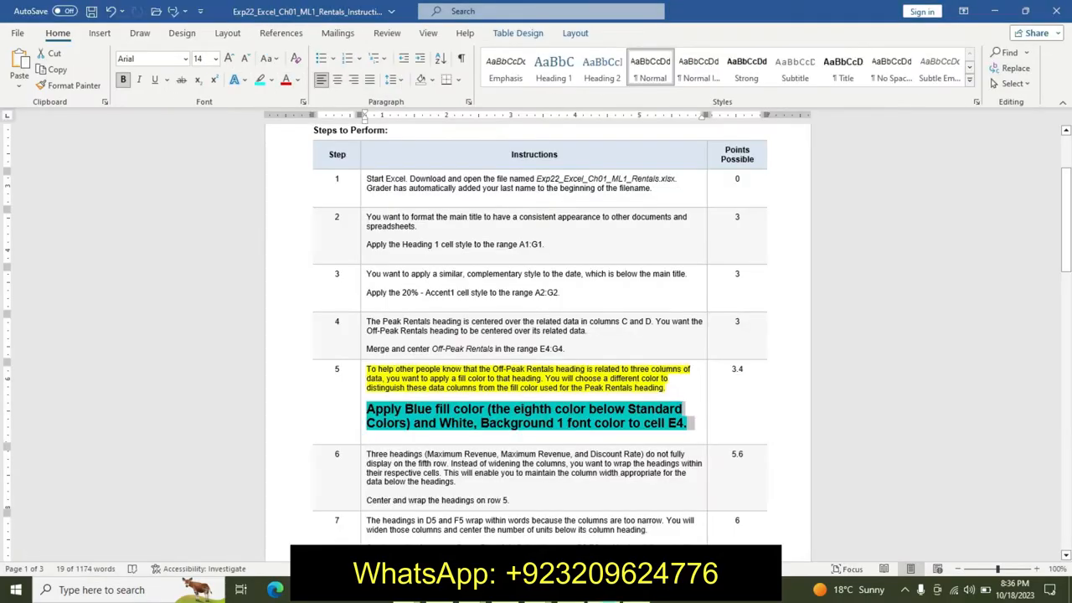
- Undo the formatting applied to step 5 in the instructions document
{"action": "key", "text": "ctrl+z"}
{"action": "key", "text": "ctrl+z"}
{"action": "key", "text": "ctrl+z"}
{"action": "key", "text": "ctrl+z"}
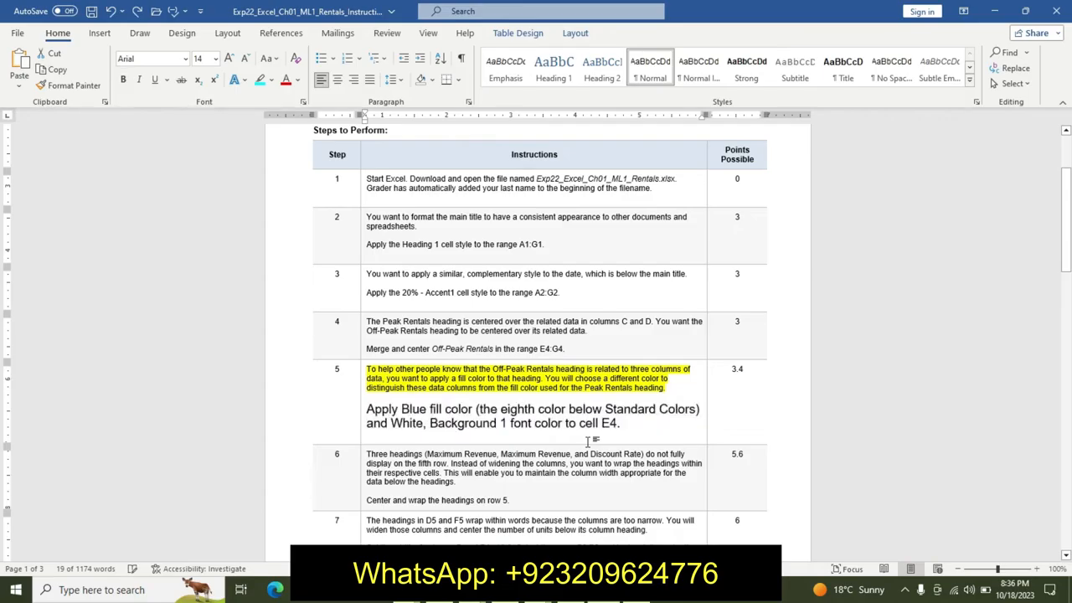
- Highlight step 6's description text yellow in the instructions
{"action": "left_click_drag", "start_coordinate": [1066, 220], "coordinate": [1067, 241]}
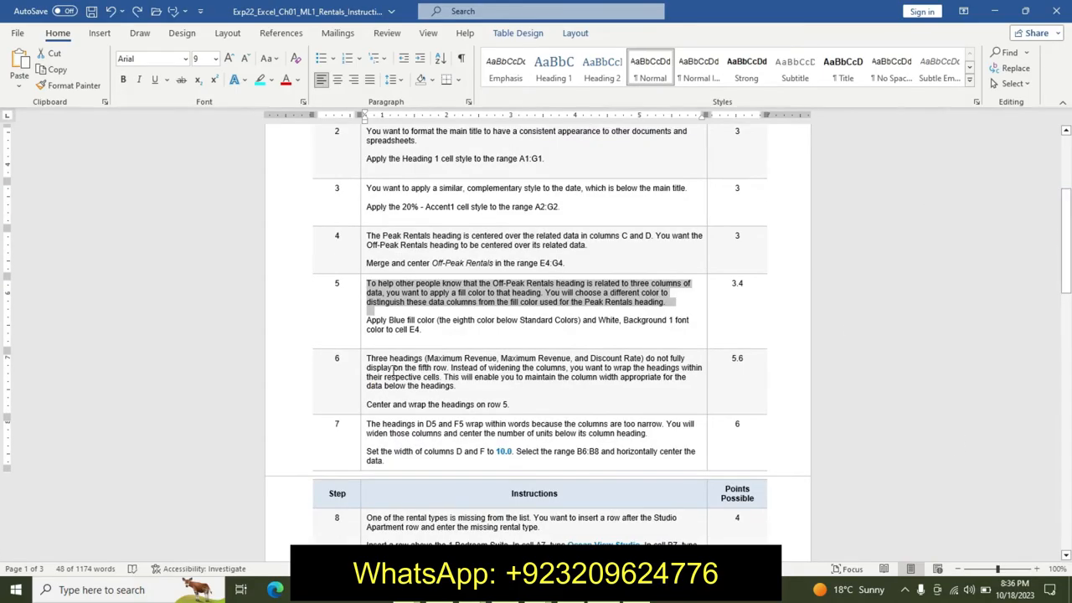
{"action": "left_click_drag", "start_coordinate": [375, 357], "coordinate": [461, 387]}
{"action": "left_click", "coordinate": [526, 366]}
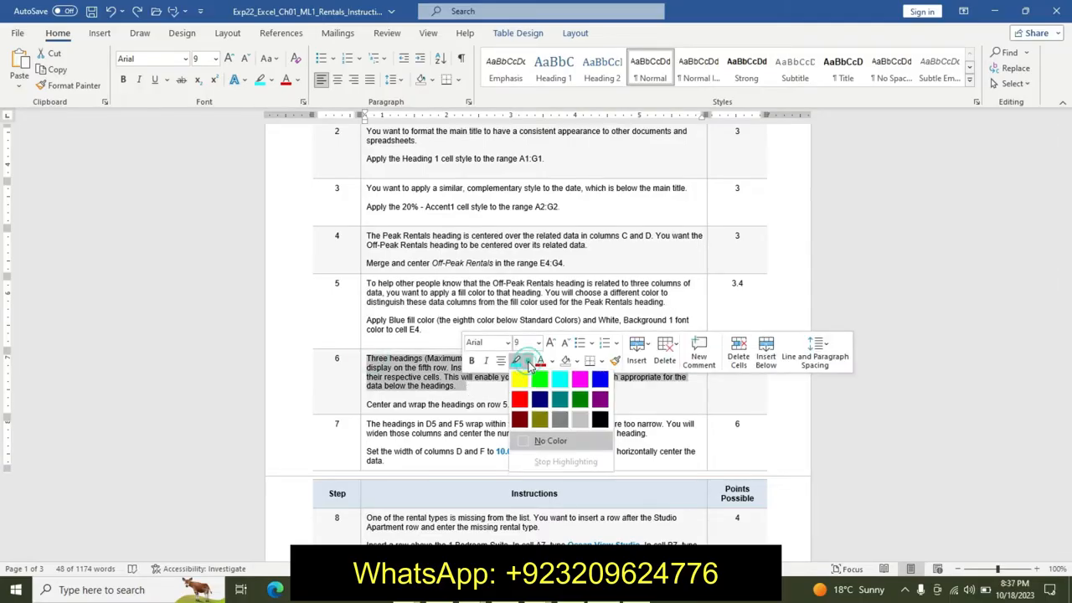
{"action": "left_click", "coordinate": [513, 378]}
- Make step 6's instruction line 14 pt, bold, with turquoise highlight
{"action": "left_click", "coordinate": [366, 403]}
{"action": "left_click_drag", "start_coordinate": [367, 402], "coordinate": [538, 396]}
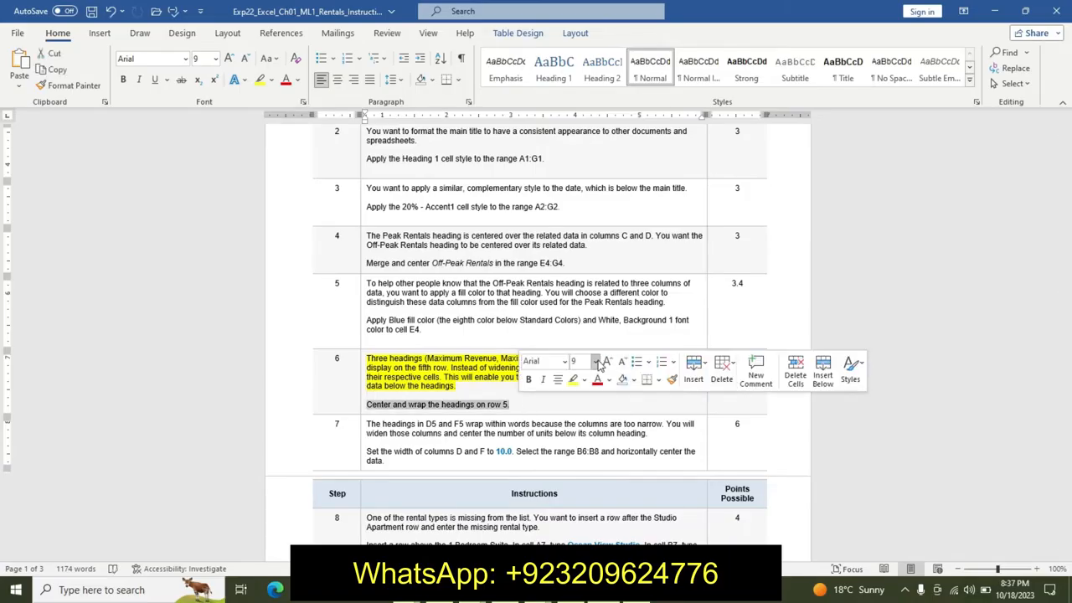
{"action": "left_click", "coordinate": [594, 360]}
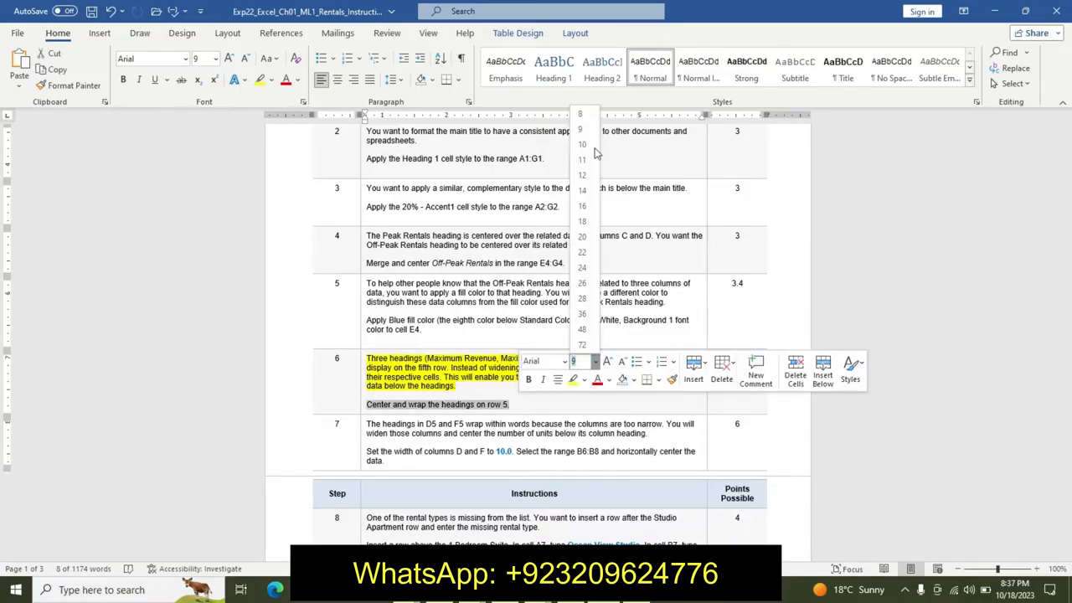
{"action": "left_click", "coordinate": [582, 191]}
{"action": "left_click", "coordinate": [528, 379]}
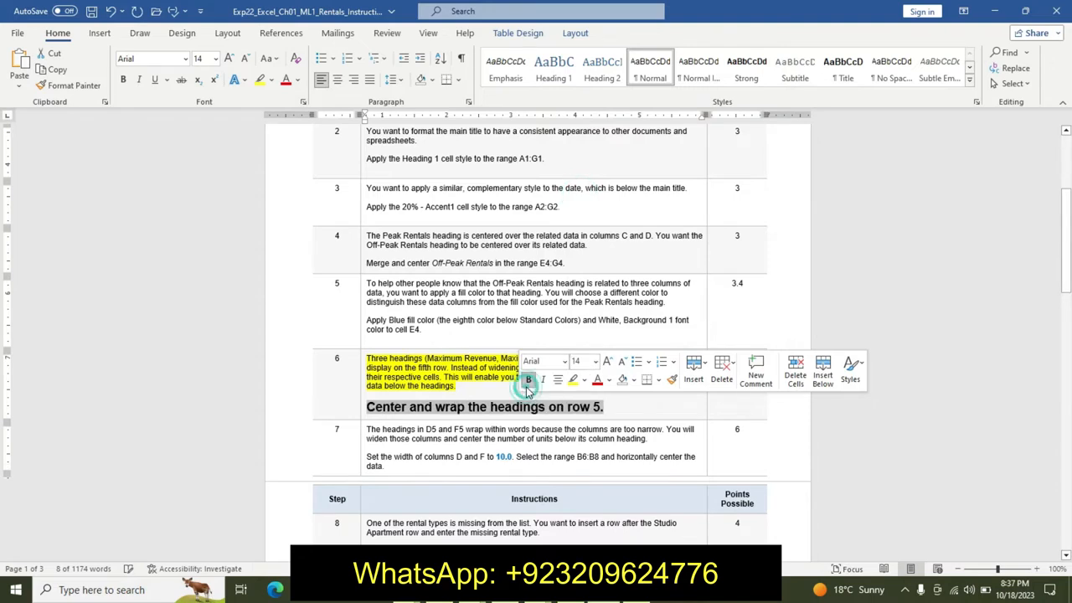
{"action": "left_click", "coordinate": [583, 381]}
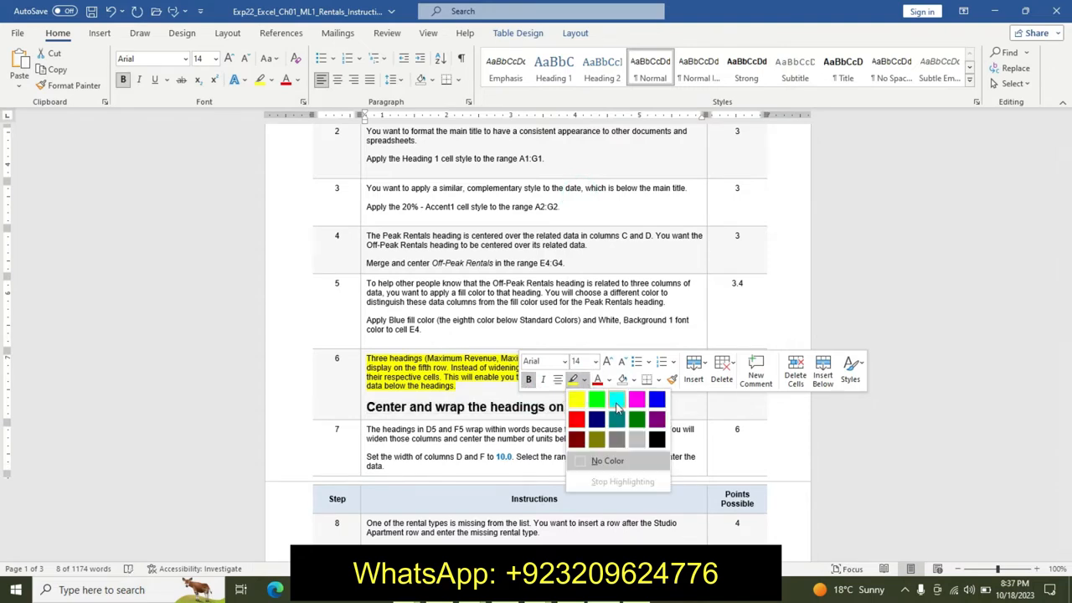
{"action": "left_click", "coordinate": [618, 392]}
{"action": "left_click", "coordinate": [394, 395]}
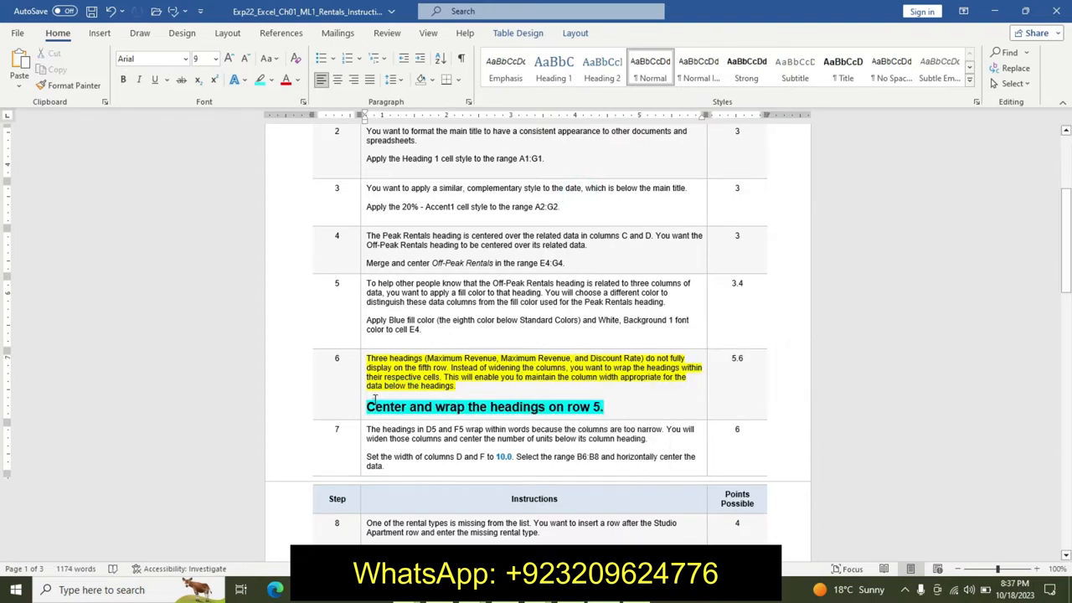
{"action": "triple_click", "coordinate": [600, 409]}
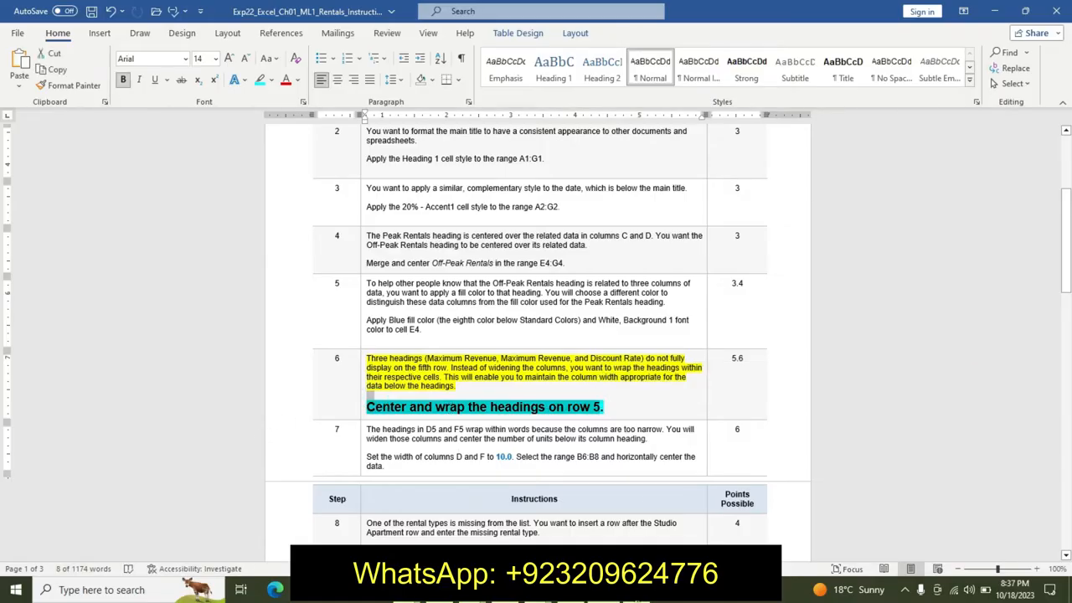
- Switch to the worksheet and wrap and center the headings on row 5
{"action": "key", "text": "alt+Tab"}
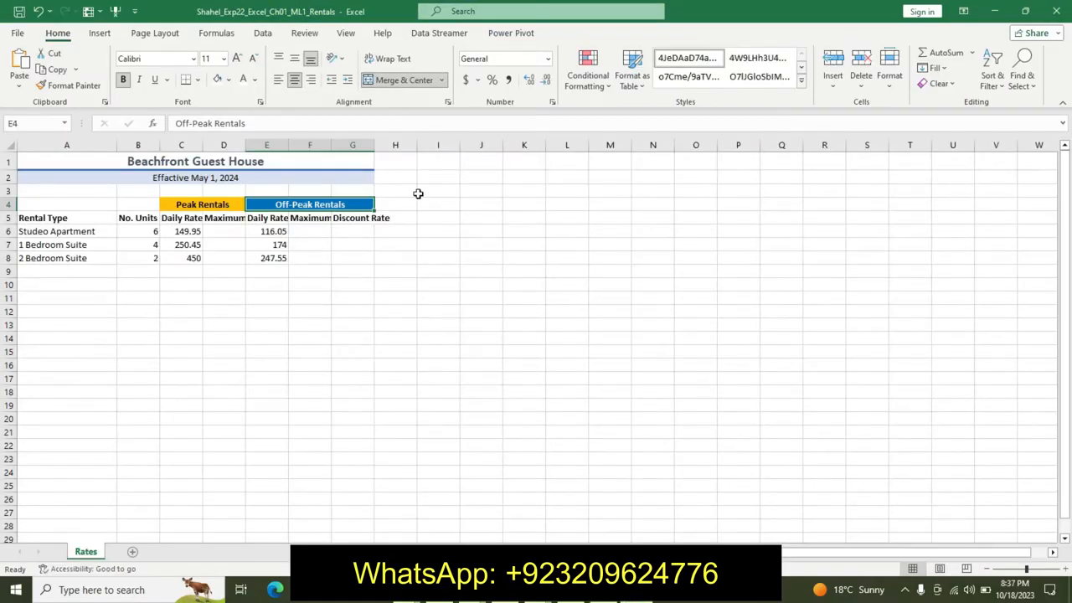
{"action": "left_click", "coordinate": [7, 218]}
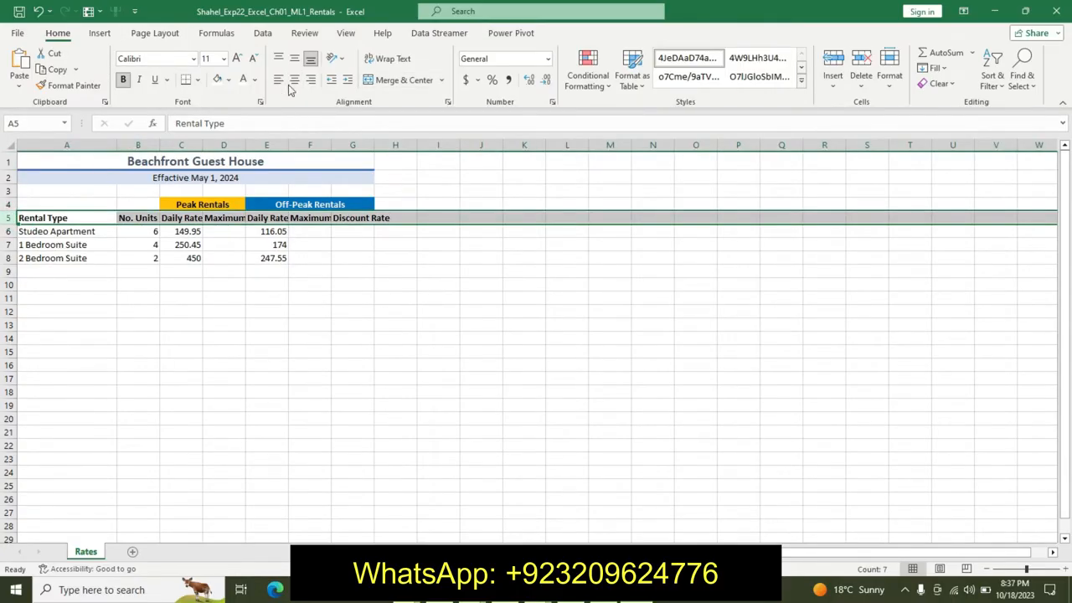
{"action": "left_click", "coordinate": [387, 59]}
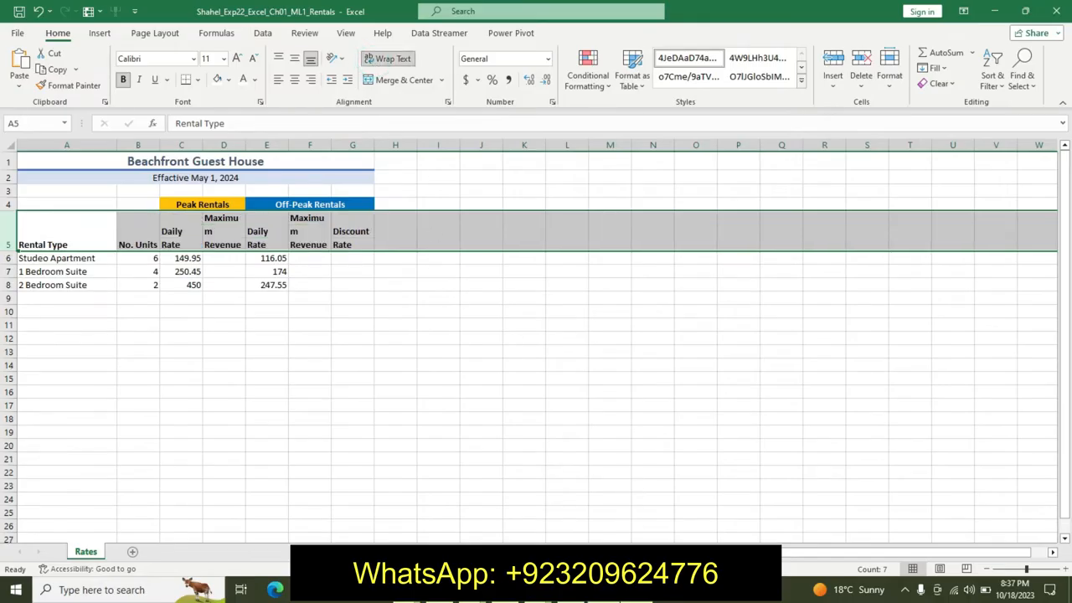
{"action": "key", "text": "alt+Tab"}
{"action": "key", "text": "alt+Tab"}
{"action": "left_click", "coordinate": [294, 79]}
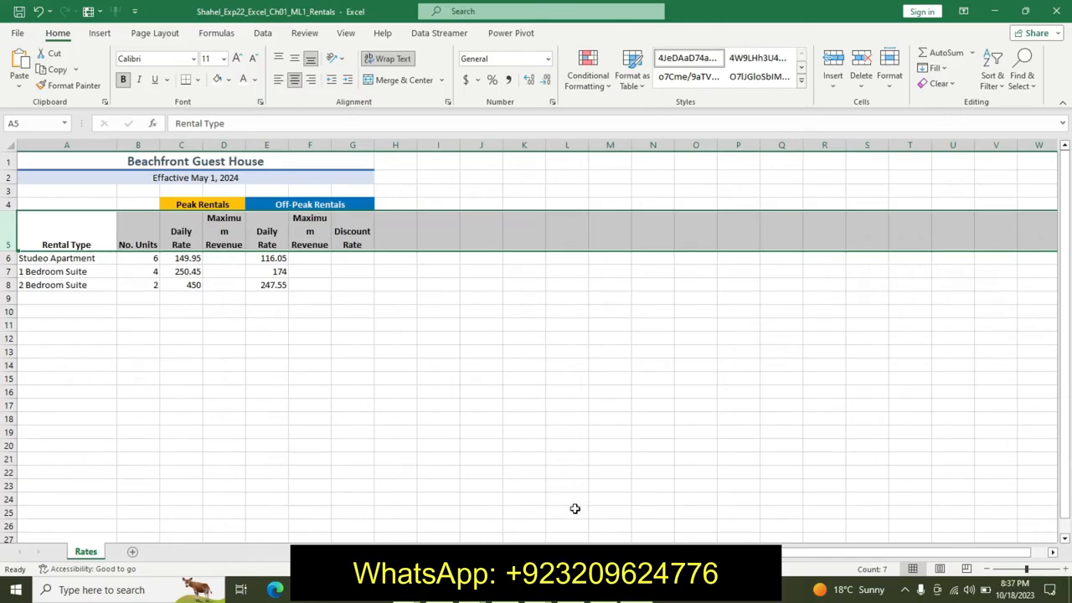
- Return to the instructions and undo the formatting applied to step 6
{"action": "key", "text": "alt+Tab"}
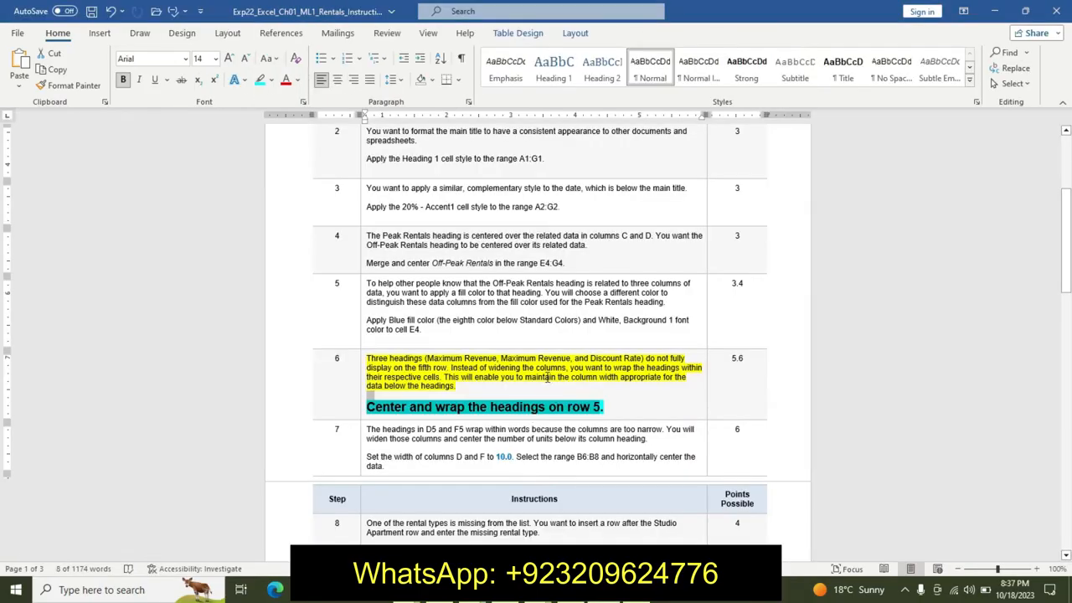
{"action": "key", "text": "ctrl+z"}
{"action": "key", "text": "ctrl+z"}
{"action": "key", "text": "ctrl+z"}
{"action": "key", "text": "ctrl+z"}
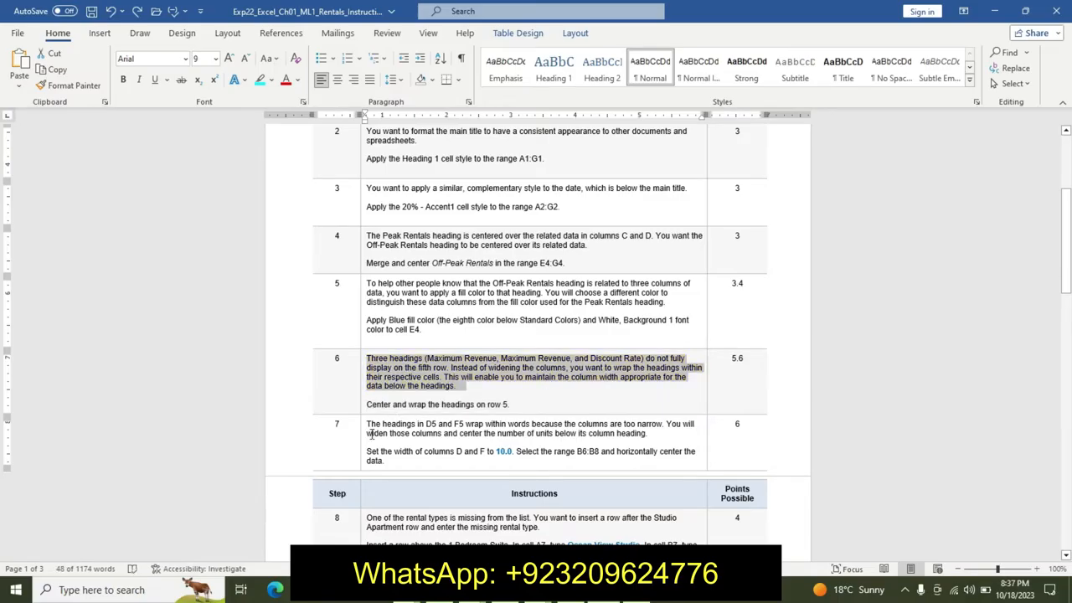
- Highlight step 7's description text yellow in the instructions
{"action": "left_click_drag", "start_coordinate": [367, 425], "coordinate": [395, 442]}
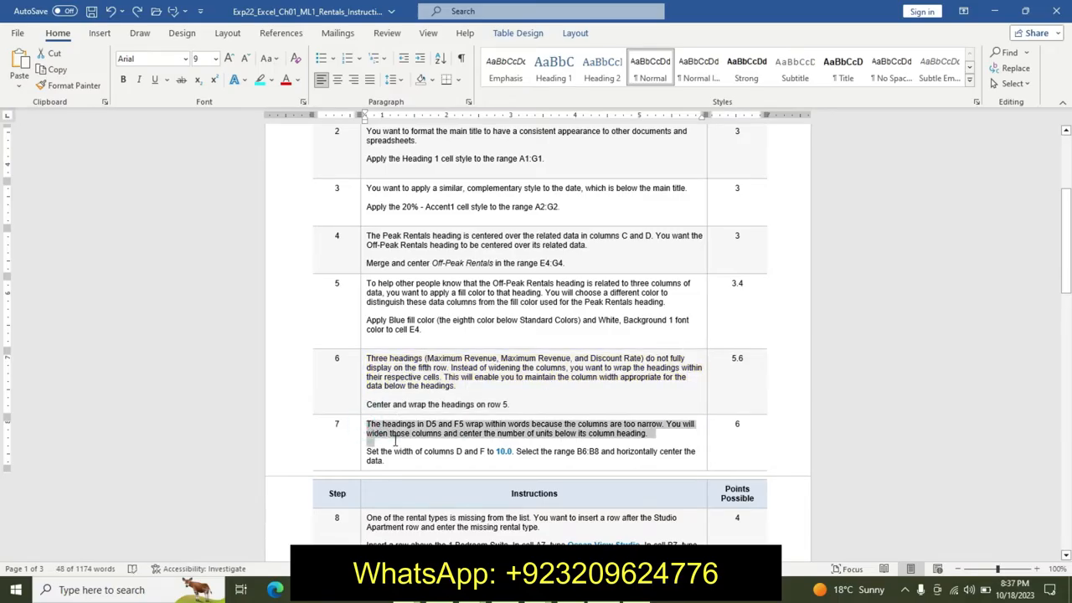
{"action": "left_click", "coordinate": [456, 417]}
{"action": "left_click", "coordinate": [453, 436]}
- Make step 7's instruction lines 12 pt, bold, with turquoise highlight
{"action": "left_click_drag", "start_coordinate": [367, 450], "coordinate": [390, 461]}
{"action": "left_click", "coordinate": [467, 420]}
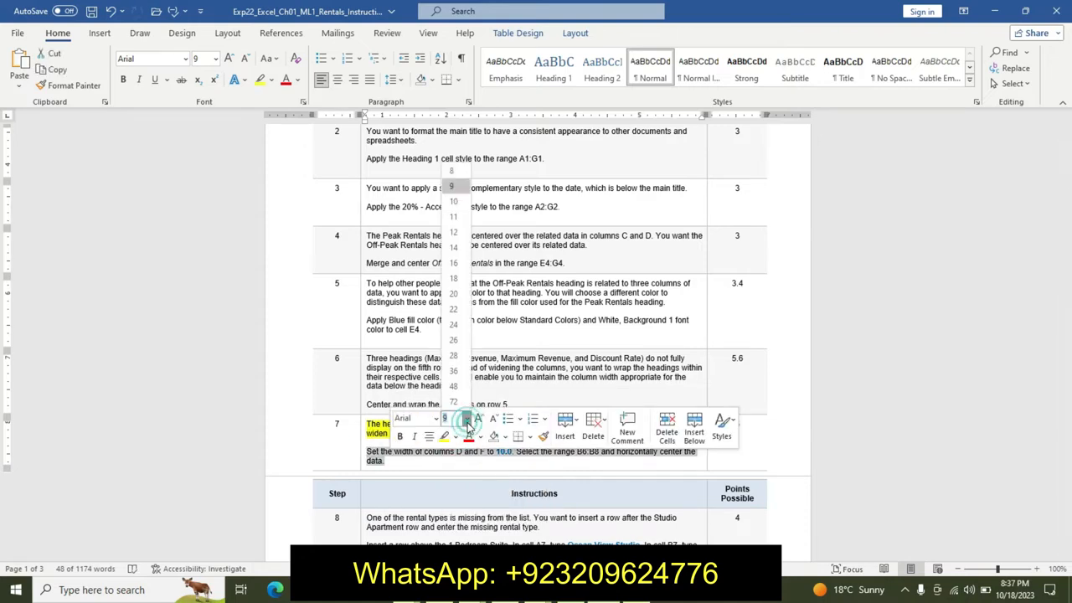
{"action": "left_click", "coordinate": [457, 235]}
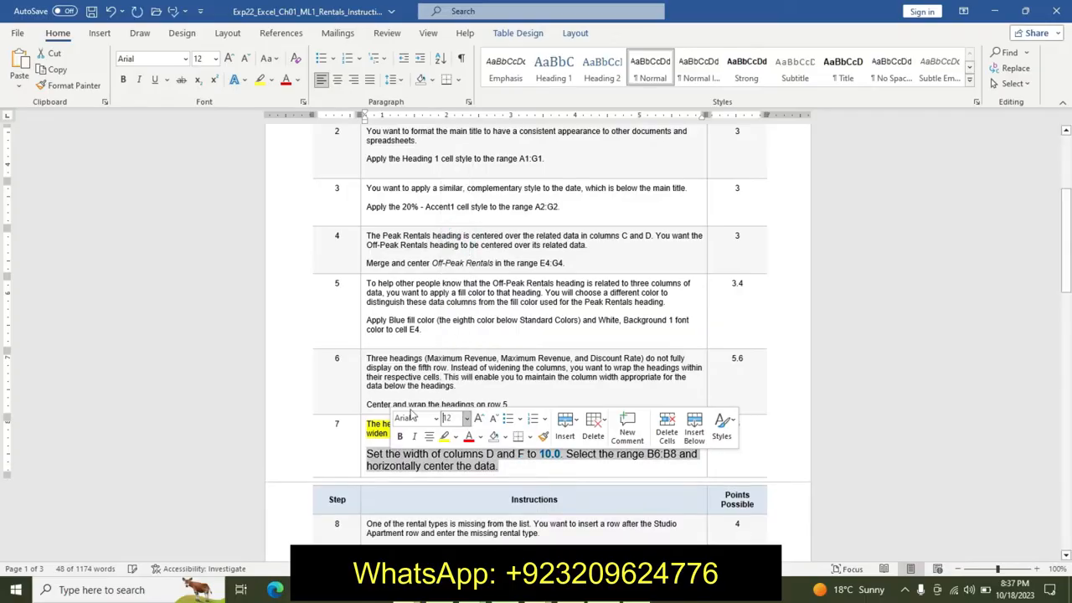
{"action": "left_click", "coordinate": [399, 436]}
{"action": "left_click", "coordinate": [456, 437]}
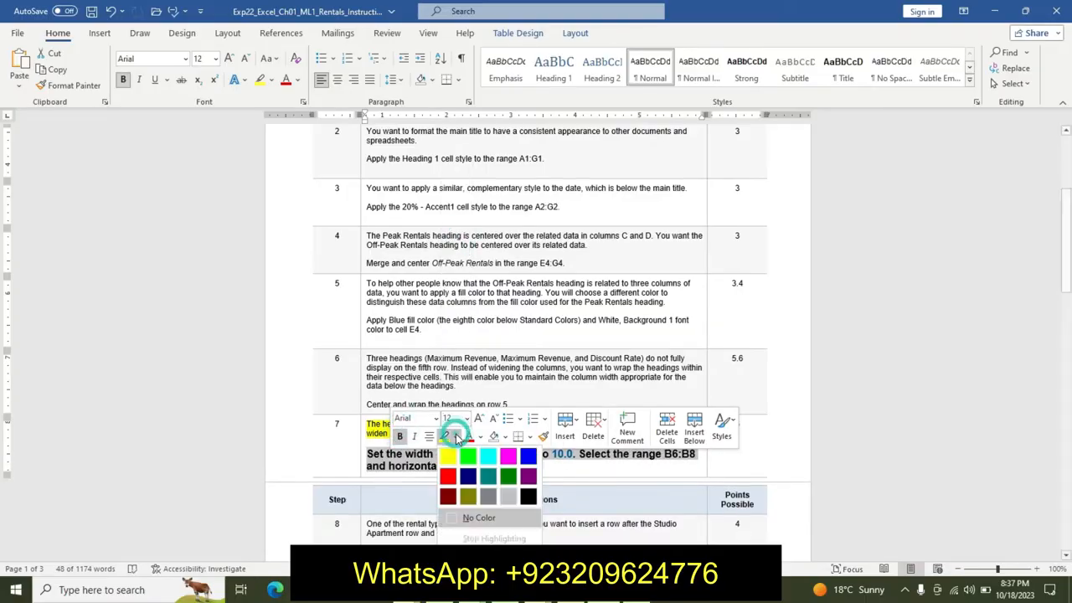
{"action": "left_click", "coordinate": [493, 459]}
{"action": "left_click", "coordinate": [464, 471]}
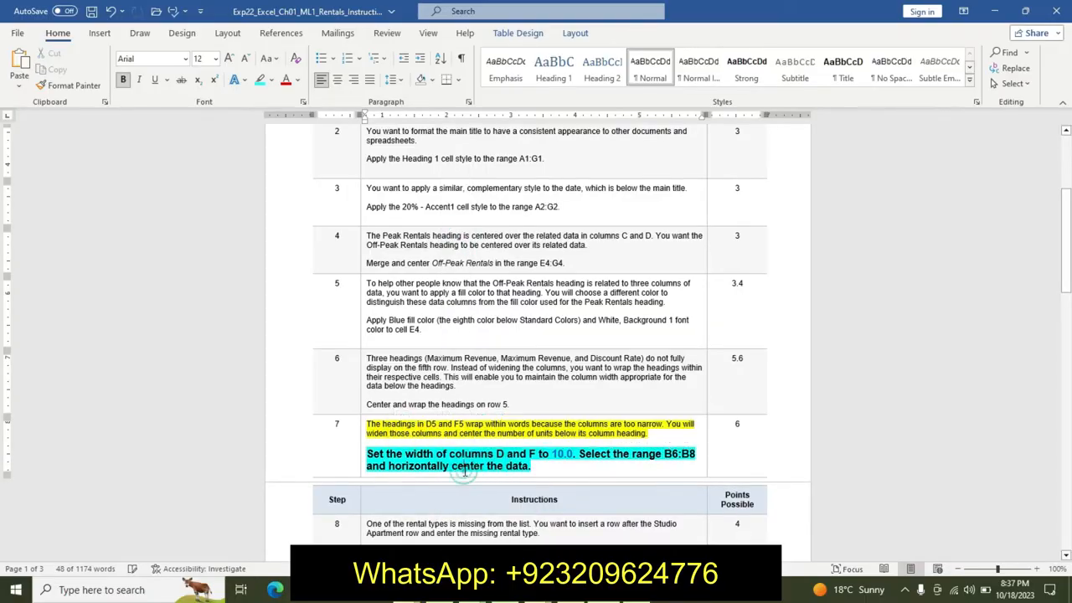
- Switch to the worksheet and set column D's width to 10.0
{"action": "double_click", "coordinate": [559, 454]}
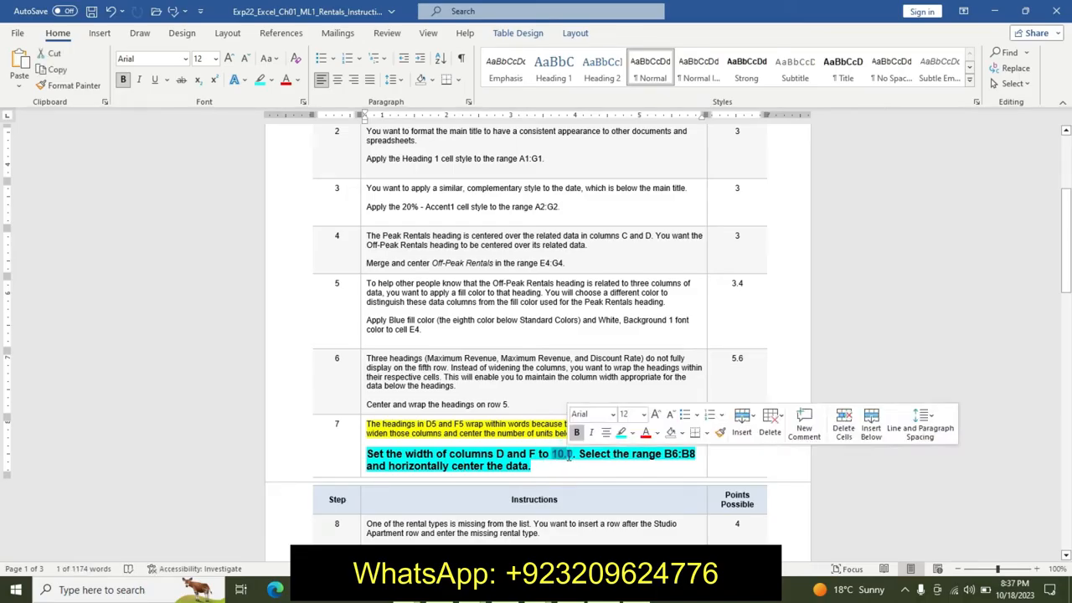
{"action": "double_click", "coordinate": [557, 453]}
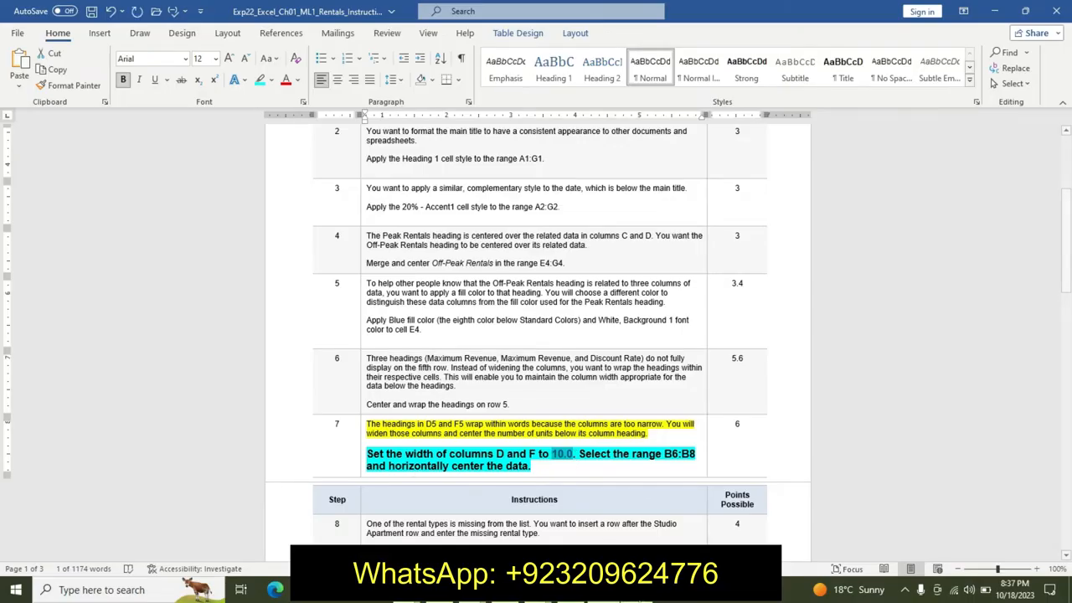
{"action": "key", "text": "alt+Tab"}
{"action": "mouse_move", "coordinate": [222, 145]}
{"action": "left_mouse_down"}
{"action": "mouse_move", "coordinate": [297, 158]}
{"action": "mouse_move", "coordinate": [241, 144]}
{"action": "left_mouse_up"}
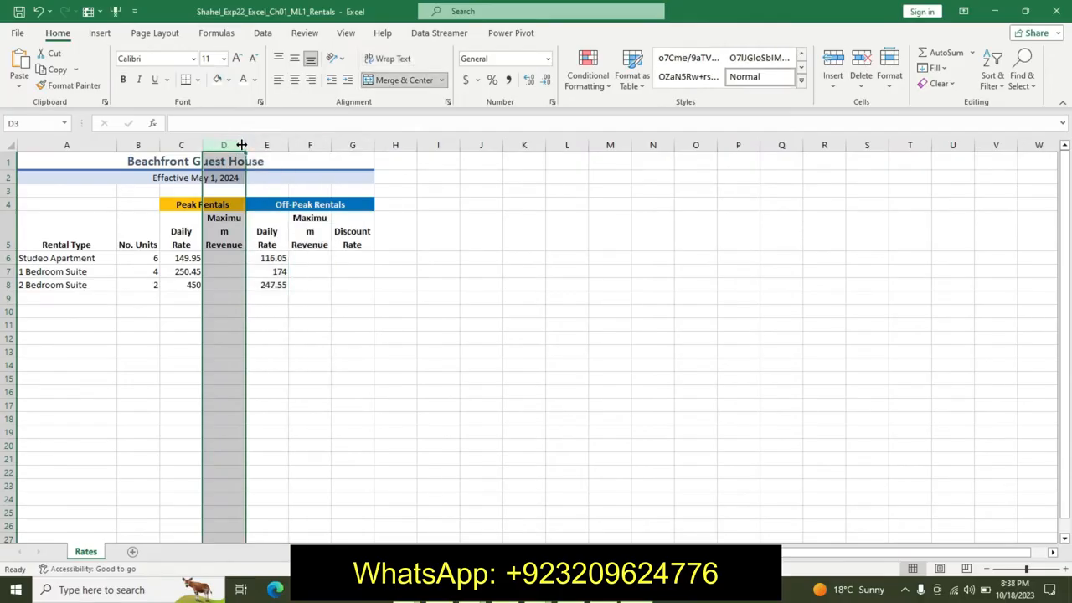
{"action": "right_click", "coordinate": [242, 145]}
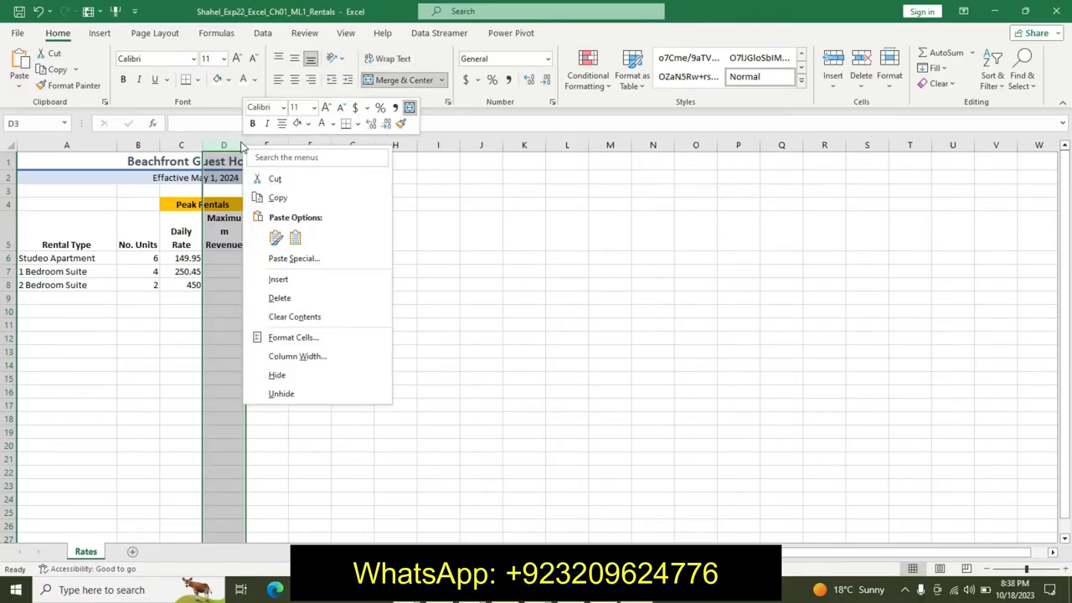
{"action": "left_click", "coordinate": [302, 356]}
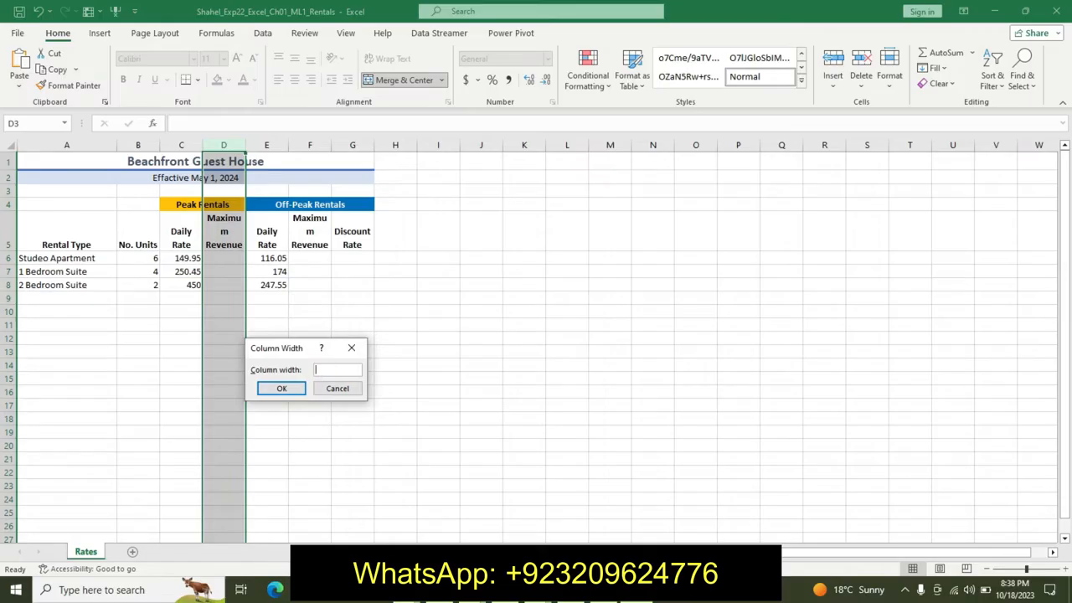
{"action": "left_click", "coordinate": [281, 387]}
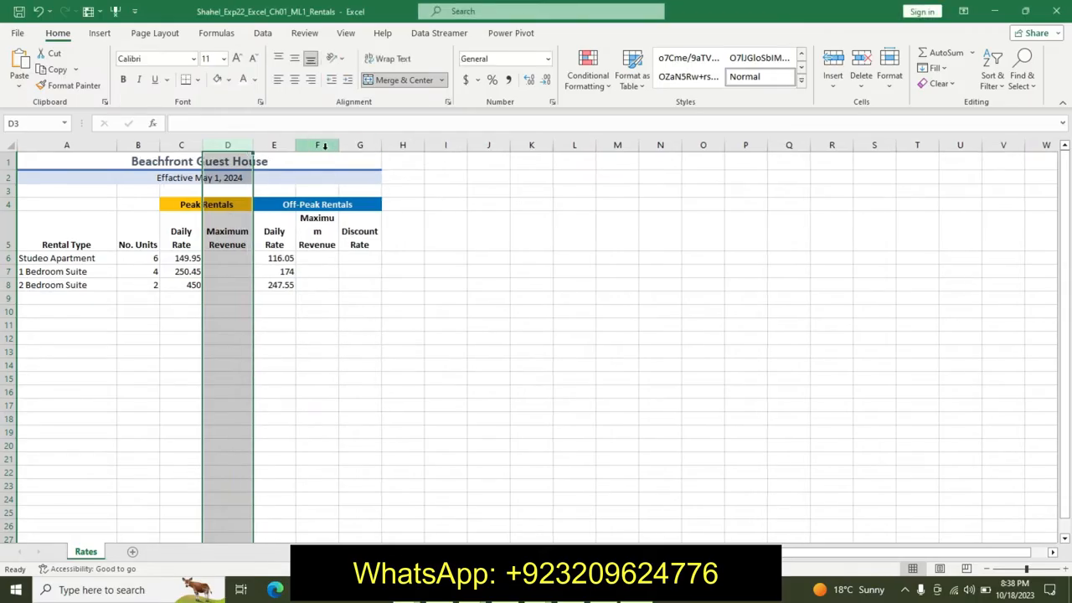
- Set column F's width to 10.0
{"action": "right_click", "coordinate": [324, 146]}
{"action": "left_click", "coordinate": [389, 358]}
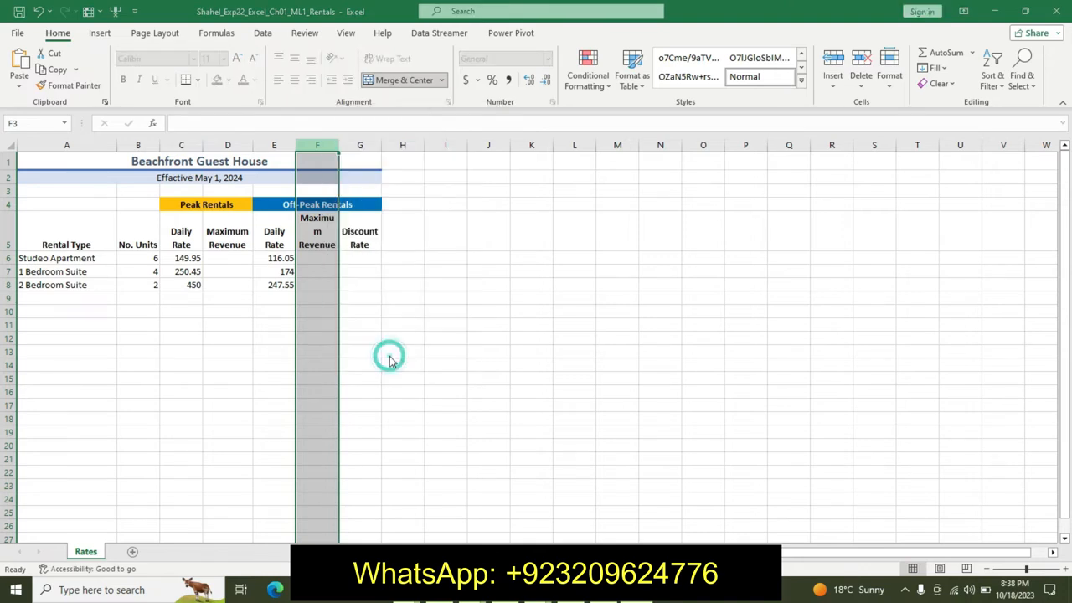
{"action": "key", "text": "BackSpace"}
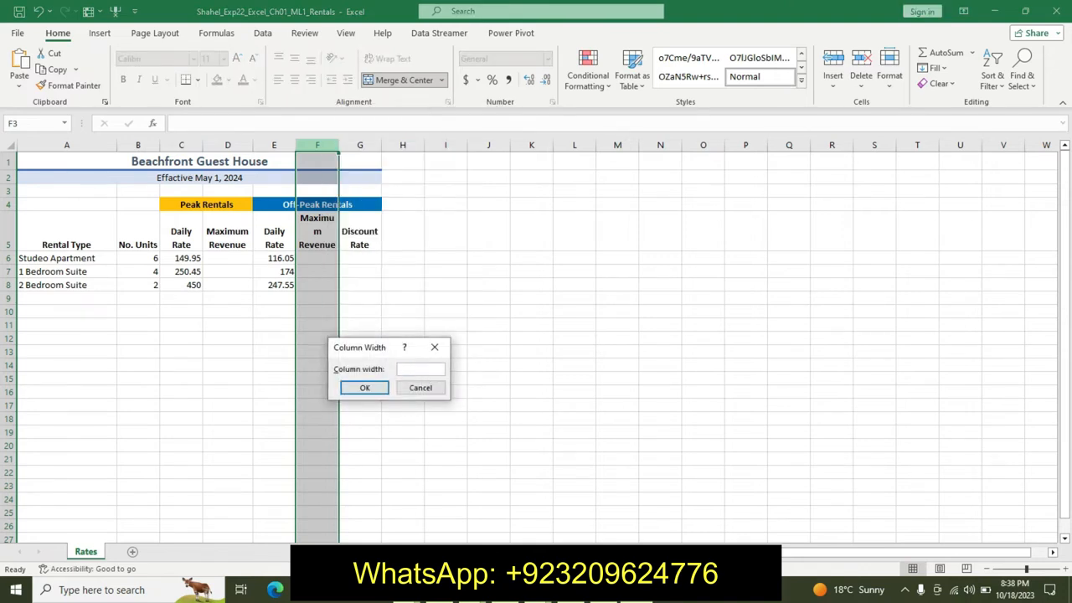
{"action": "type", "text": "10.0"}
{"action": "left_click", "coordinate": [363, 387]}
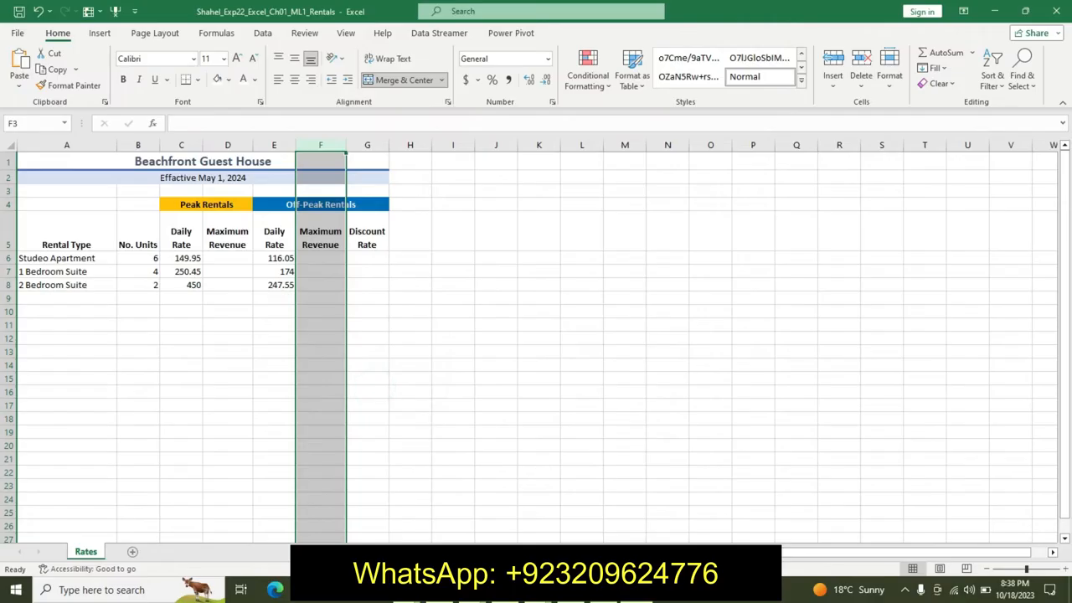
- Return to the instructions and copy the range reference B6:B8 from step 7
{"action": "key", "text": "alt+Tab"}
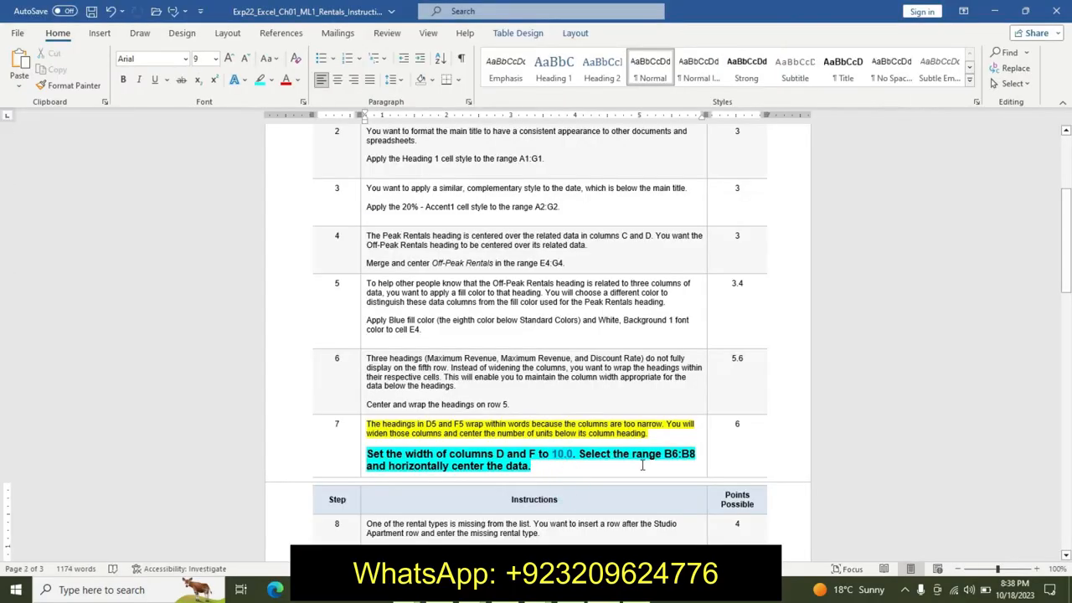
{"action": "double_click", "coordinate": [668, 456]}
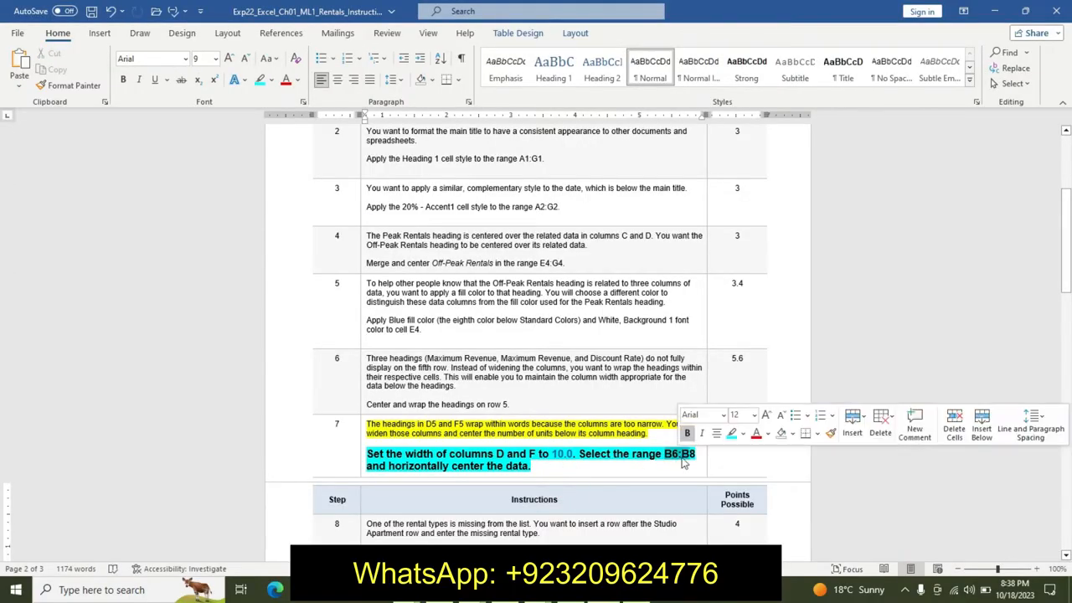
{"action": "left_click", "coordinate": [678, 456]}
{"action": "double_click", "coordinate": [667, 457]}
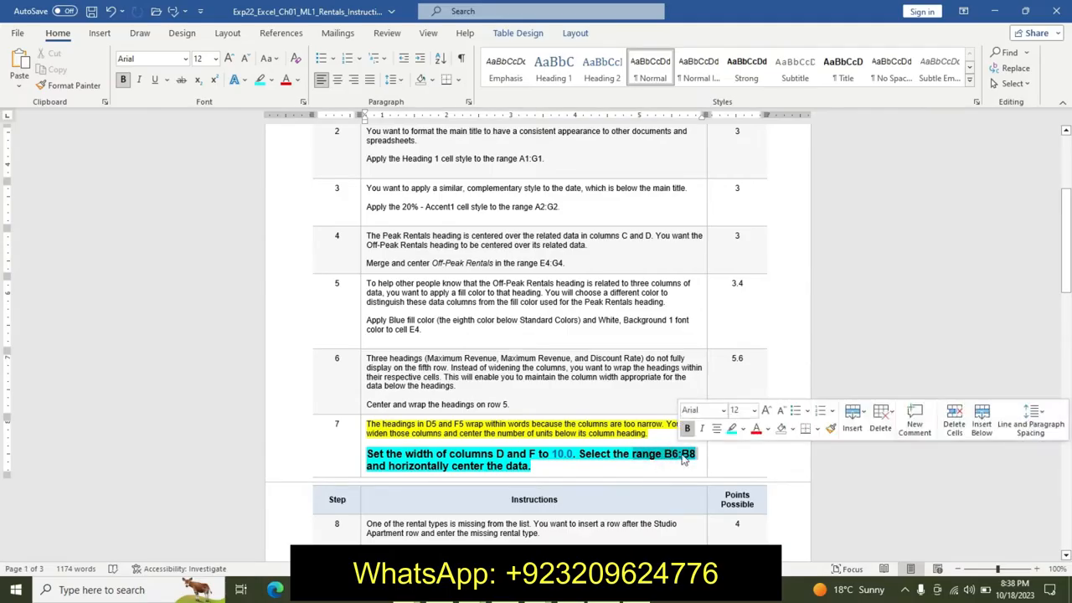
{"action": "left_click", "coordinate": [663, 454]}
{"action": "left_click_drag", "start_coordinate": [664, 455], "coordinate": [693, 455]}
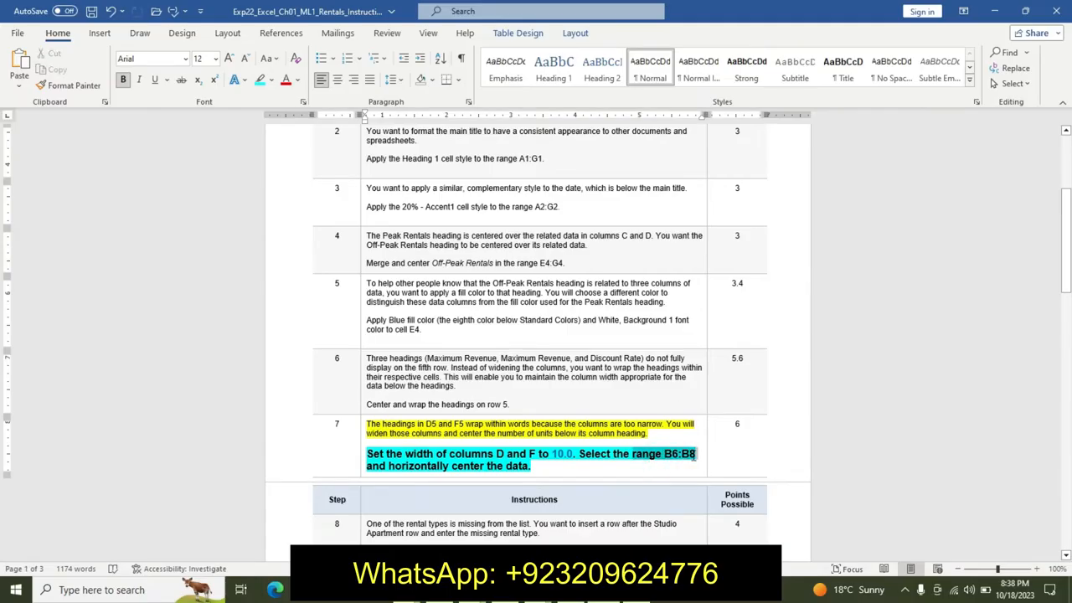
{"action": "left_click", "coordinate": [691, 455]}
{"action": "double_click", "coordinate": [667, 453]}
{"action": "key", "text": "ctrl+c"}
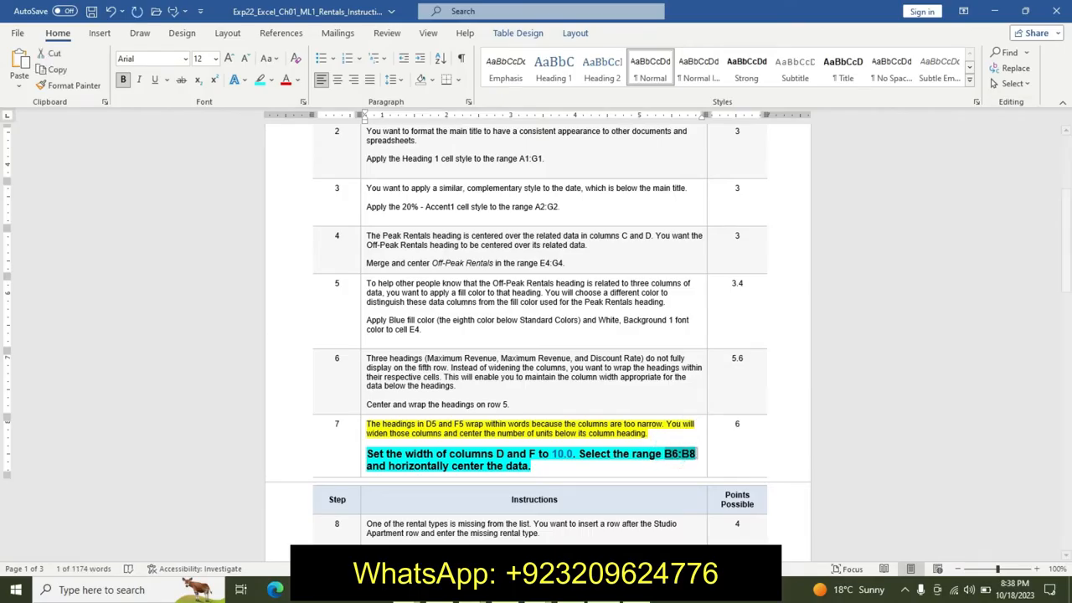
- Switch to the worksheet, select the range B6:B8 and center it horizontally
{"action": "key", "text": "alt+Tab"}
{"action": "left_click", "coordinate": [27, 124]}
{"action": "key", "text": "BackSpace"}
{"action": "key", "text": "ctrl+v"}
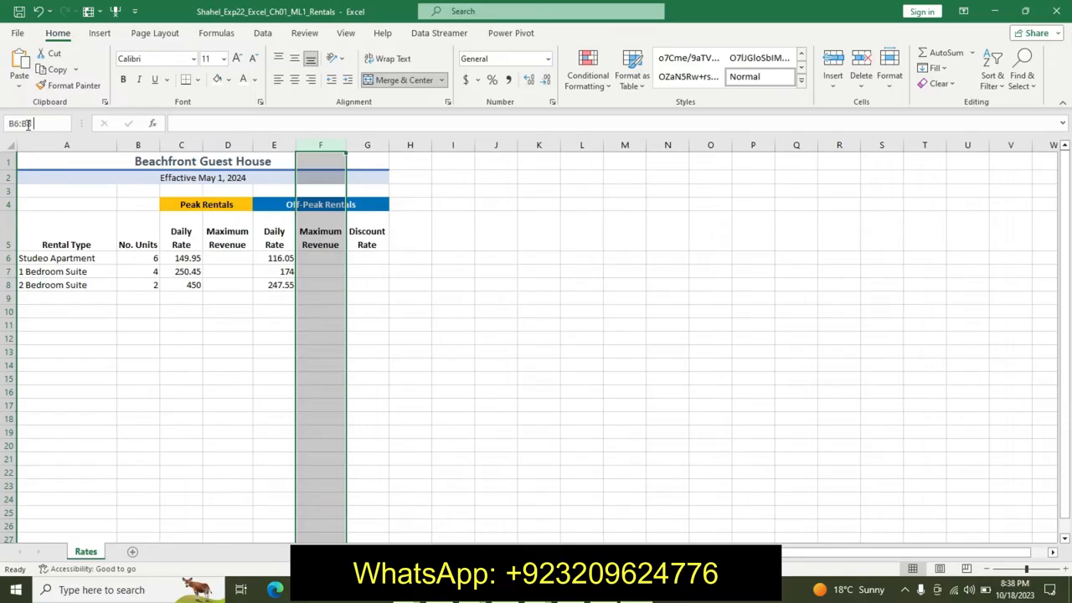
{"action": "key", "text": "Return"}
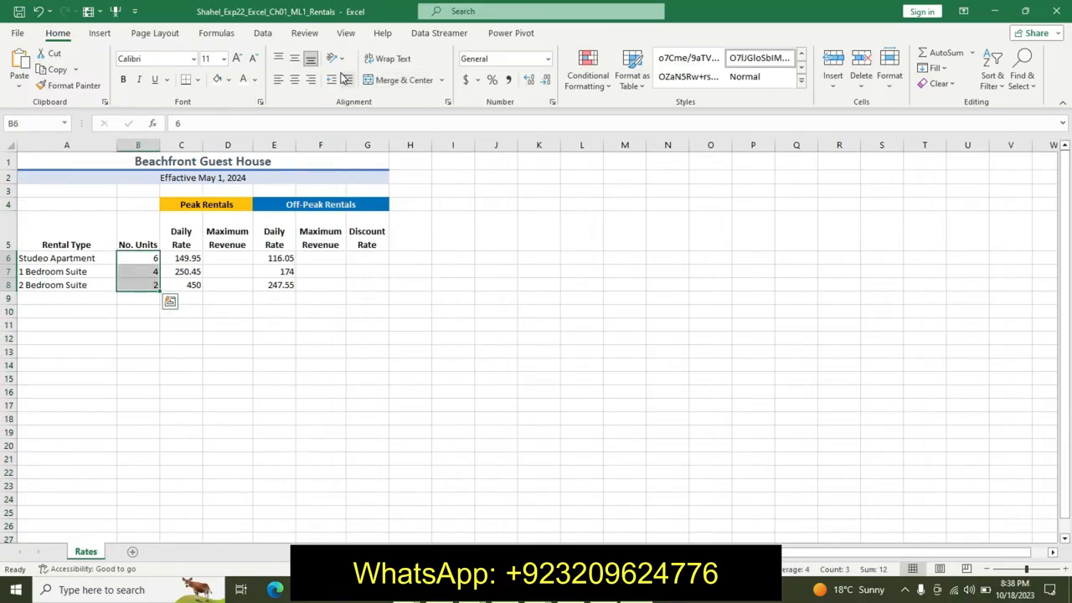
{"action": "left_click", "coordinate": [294, 80]}
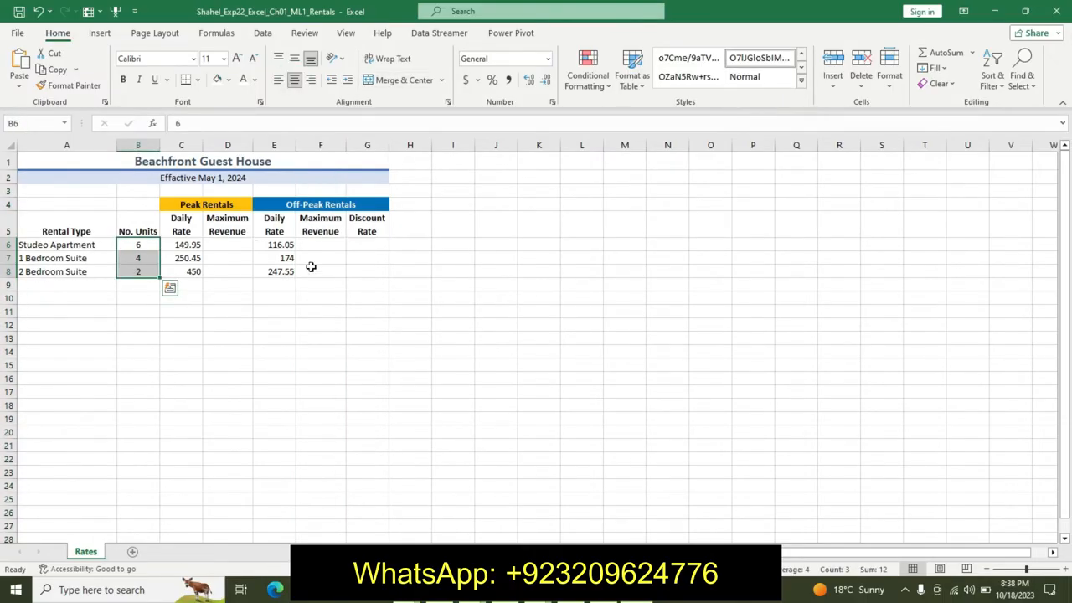
- Return to the instructions and undo the formatting applied to step 7's instruction lines
{"action": "key", "text": "alt+Tab"}
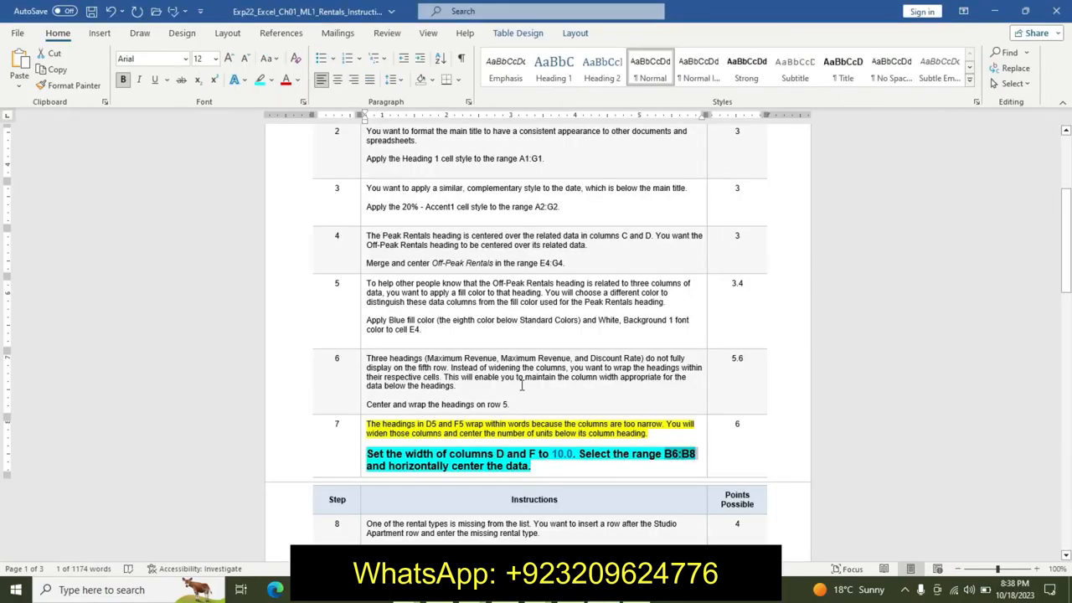
{"action": "key", "text": "ctrl+z"}
{"action": "key", "text": "ctrl+z"}
{"action": "key", "text": "ctrl+z"}
{"action": "key", "text": "ctrl+z"}
{"action": "key", "text": "ctrl+z"}
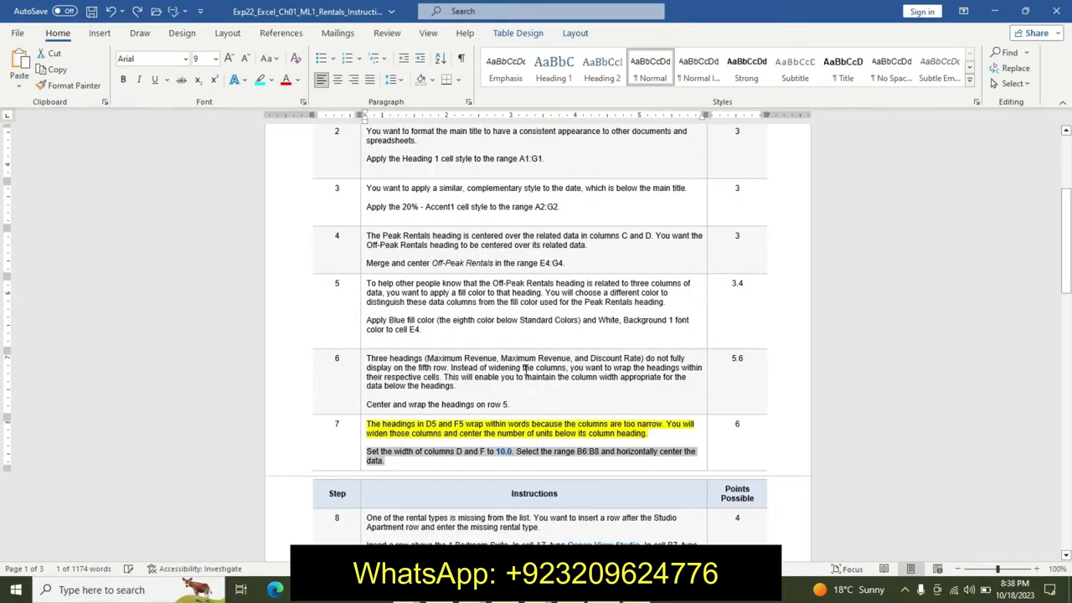
- Highlight the description sentence of instruction step 8 in yellow
{"action": "left_click_drag", "start_coordinate": [1067, 291], "coordinate": [1067, 367]}
{"action": "left_click_drag", "start_coordinate": [368, 161], "coordinate": [554, 167]}
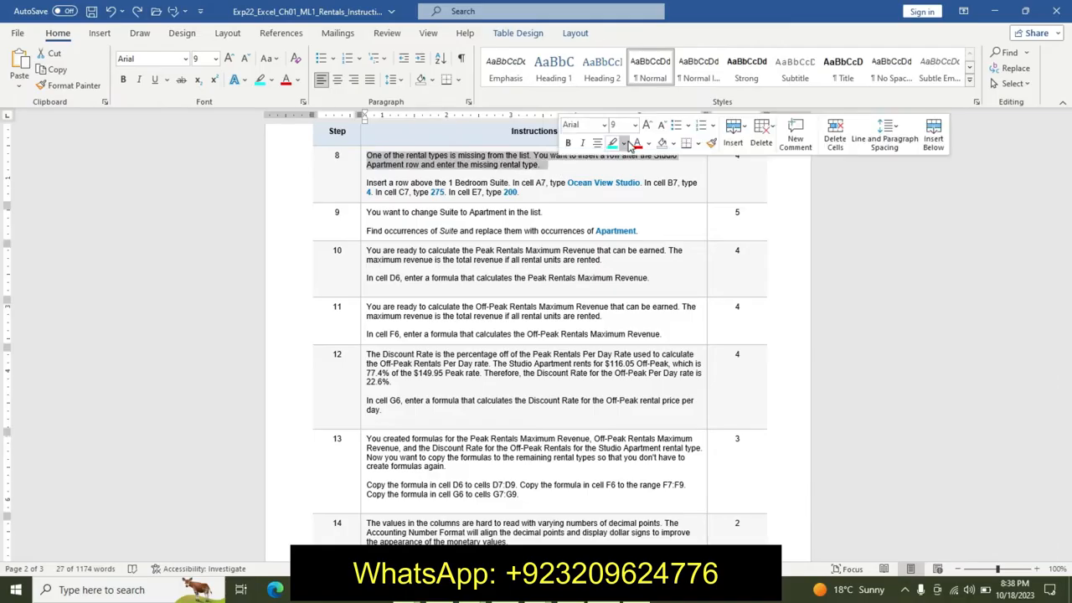
{"action": "left_click", "coordinate": [624, 145]}
{"action": "left_click", "coordinate": [614, 156]}
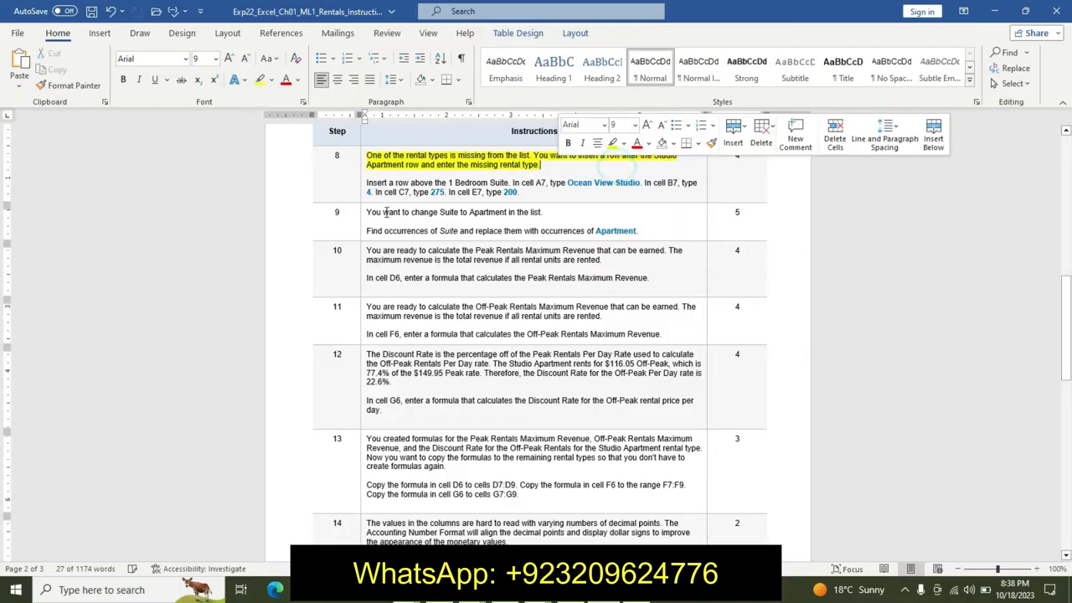
- Make step 8's instruction lines 14 pt, bold, with turquoise highlight
{"action": "left_click", "coordinate": [375, 182]}
{"action": "left_click_drag", "start_coordinate": [363, 183], "coordinate": [534, 187]}
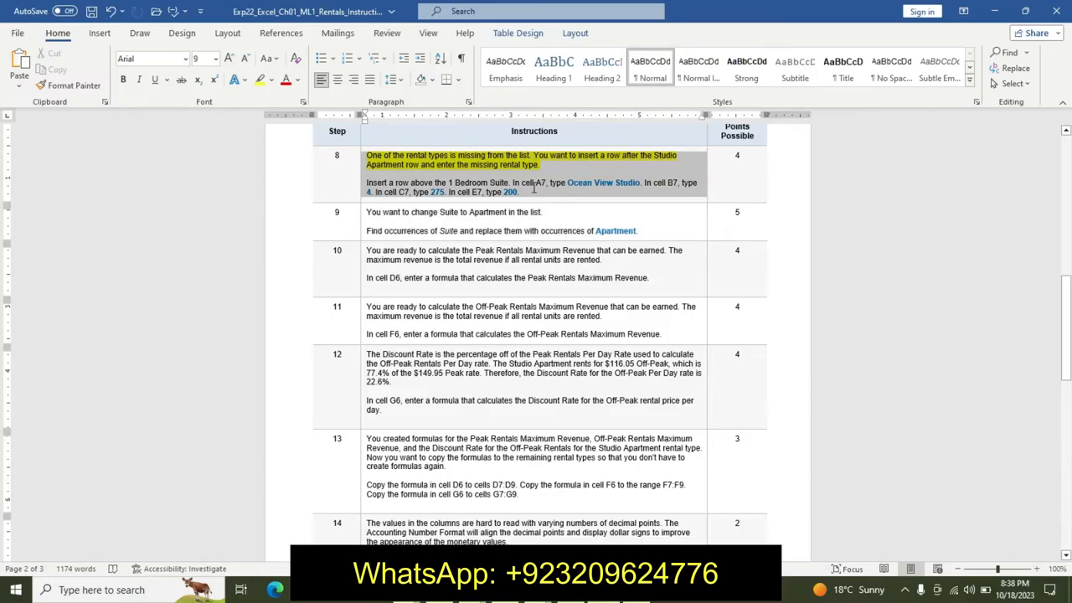
{"action": "left_click", "coordinate": [533, 187]}
{"action": "left_click_drag", "start_coordinate": [369, 182], "coordinate": [535, 191]}
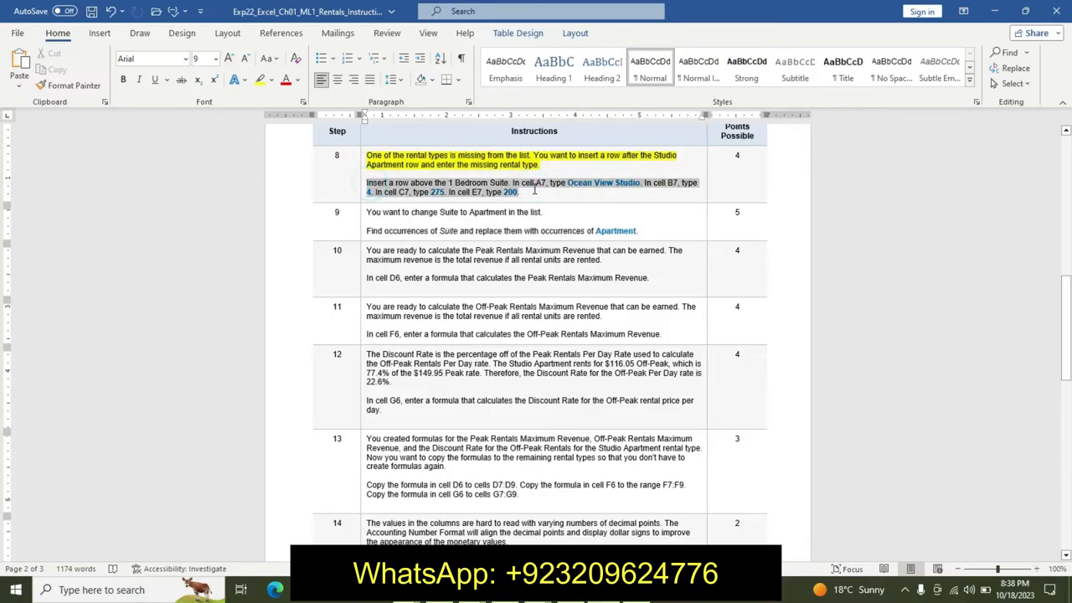
{"action": "left_click", "coordinate": [617, 153]}
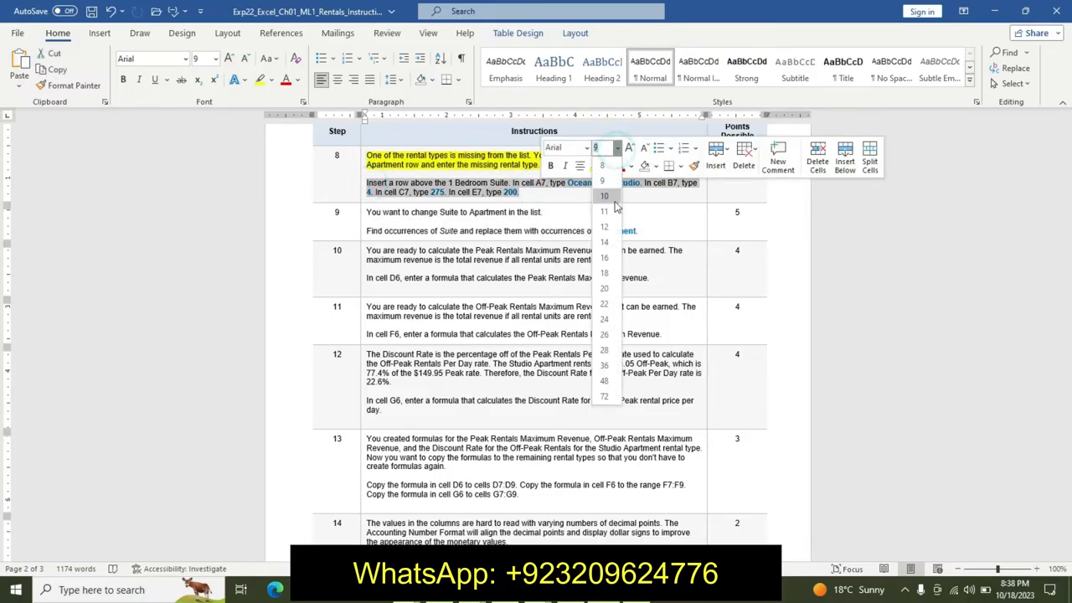
{"action": "left_click", "coordinate": [605, 233]}
{"action": "left_click", "coordinate": [550, 166]}
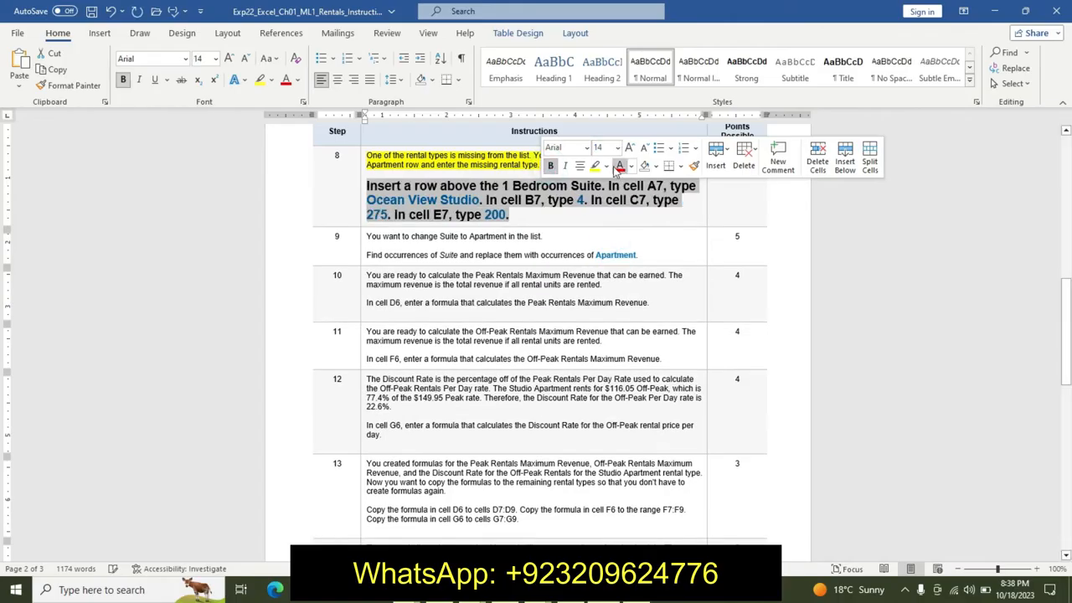
{"action": "left_click", "coordinate": [606, 167]}
{"action": "left_click", "coordinate": [638, 186]}
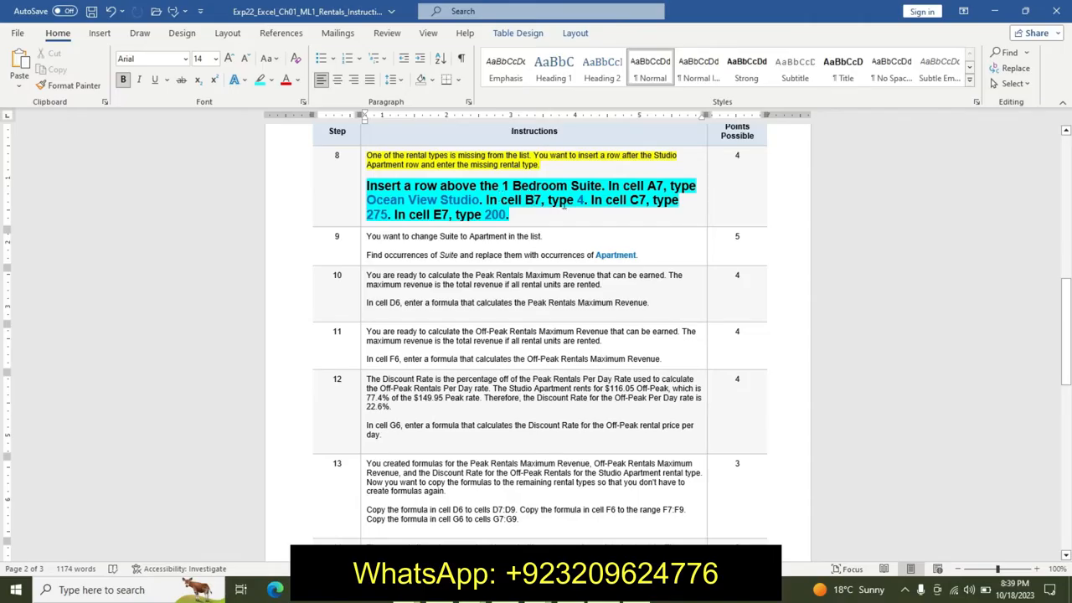
- Switch to the worksheet and insert a new row above the 1 Bedroom Suite row
{"action": "left_click", "coordinate": [547, 589]}
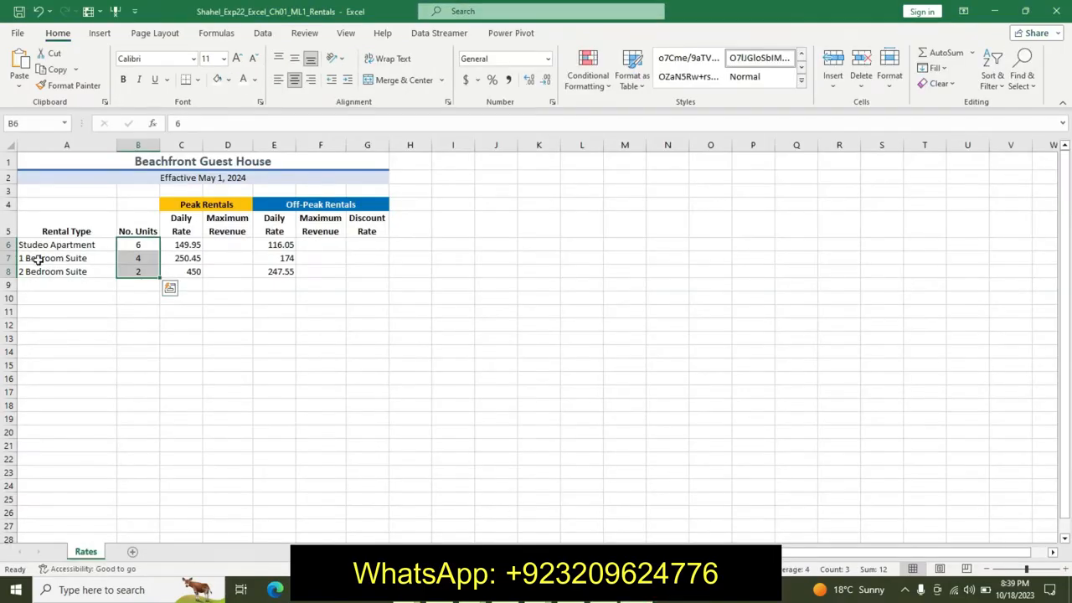
{"action": "left_click", "coordinate": [10, 257]}
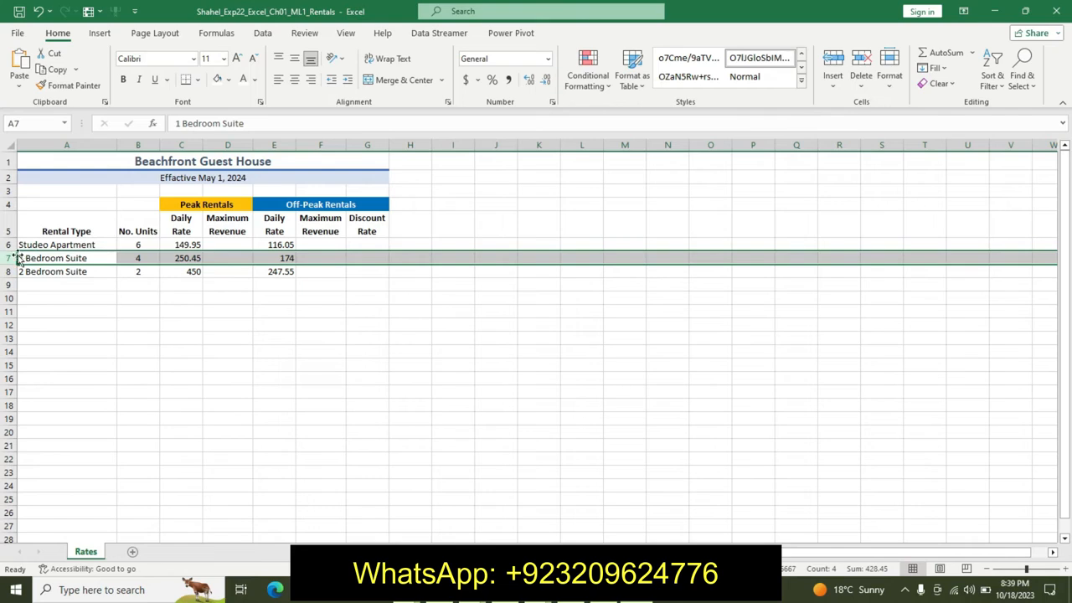
{"action": "right_click", "coordinate": [10, 258]}
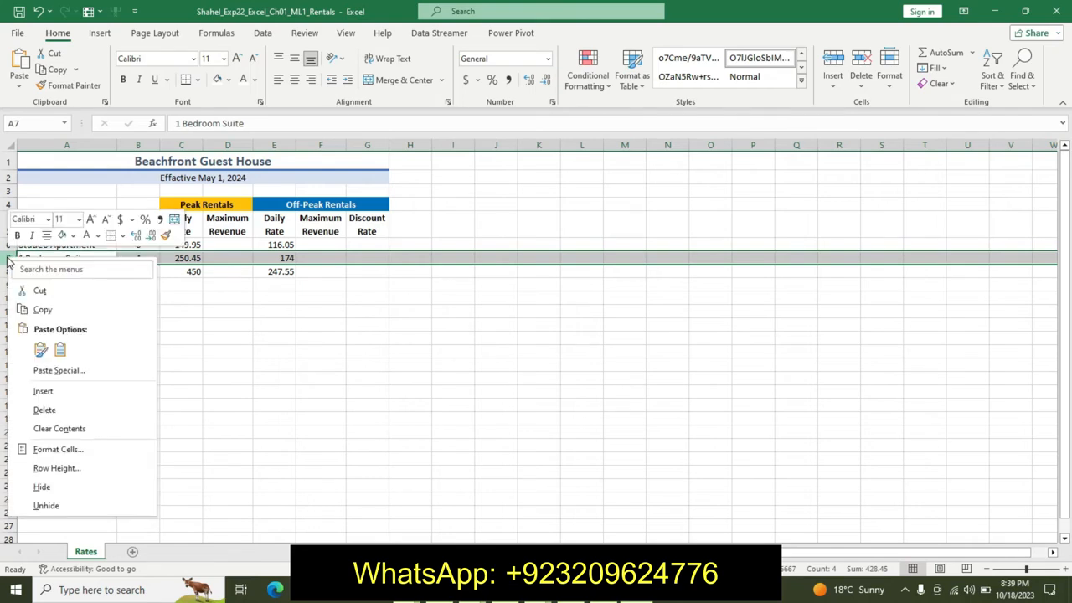
{"action": "left_click", "coordinate": [38, 393]}
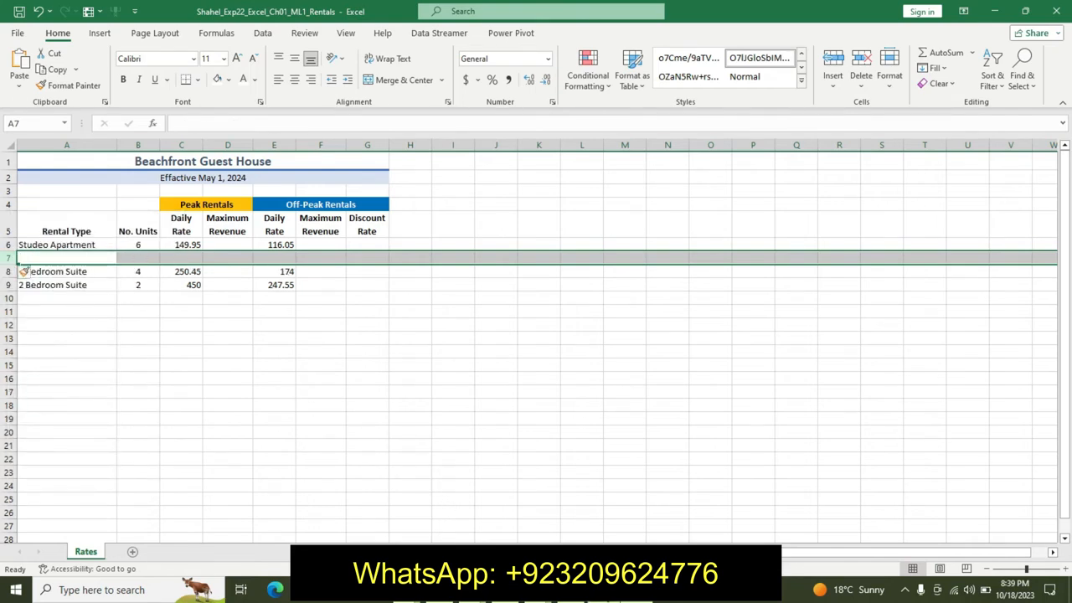
- Copy Ocean View Studio from the instructions and enter it in cell A7
{"action": "key", "text": "alt+Tab"}
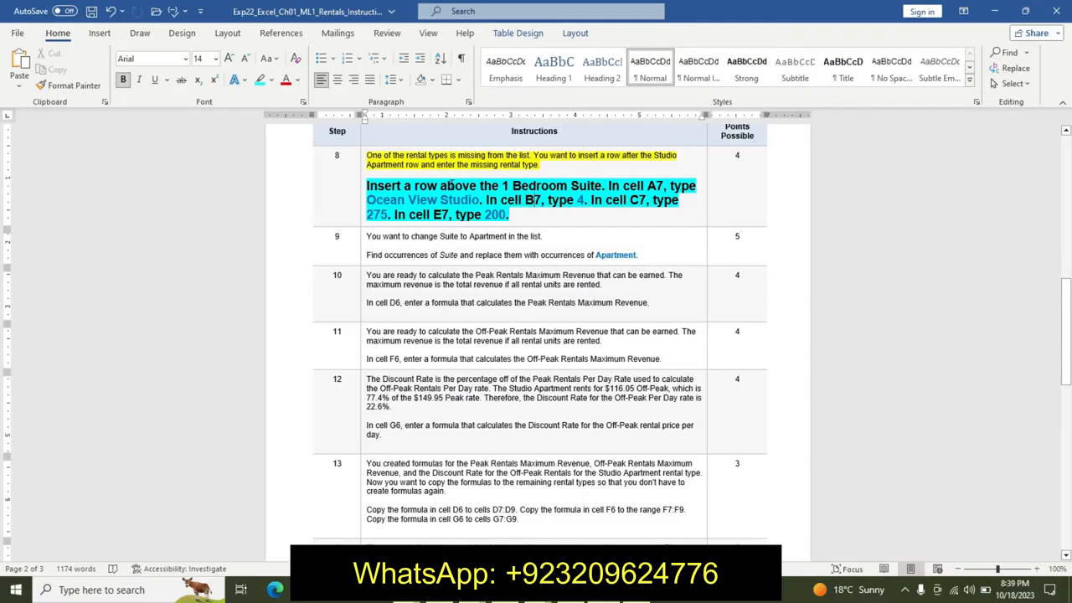
{"action": "left_click_drag", "start_coordinate": [369, 199], "coordinate": [477, 205]}
{"action": "key", "text": "ctrl+c"}
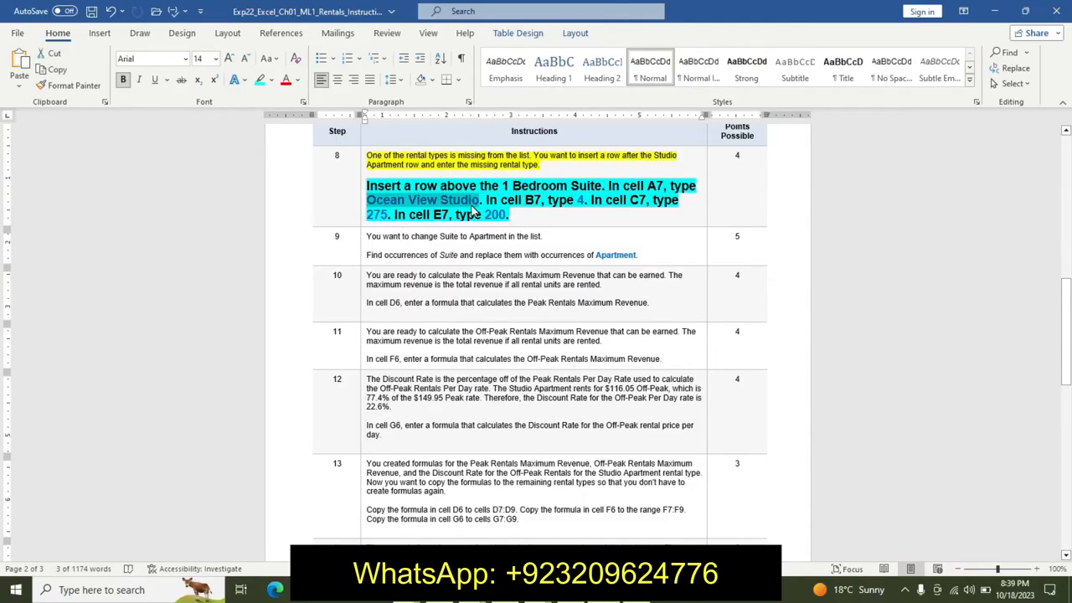
{"action": "key", "text": "alt+Tab"}
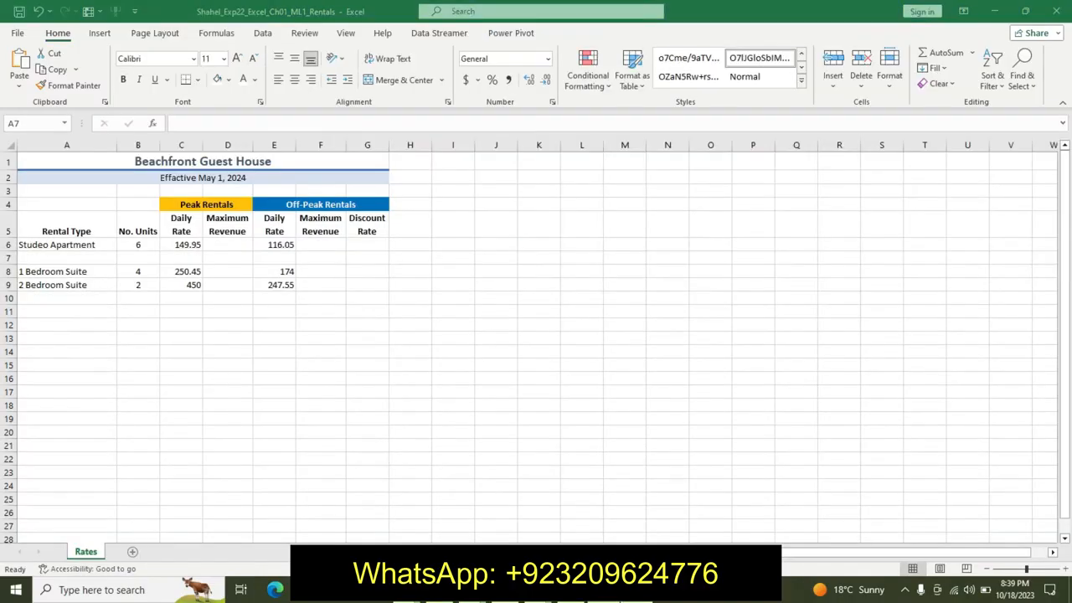
{"action": "left_click", "coordinate": [98, 255]}
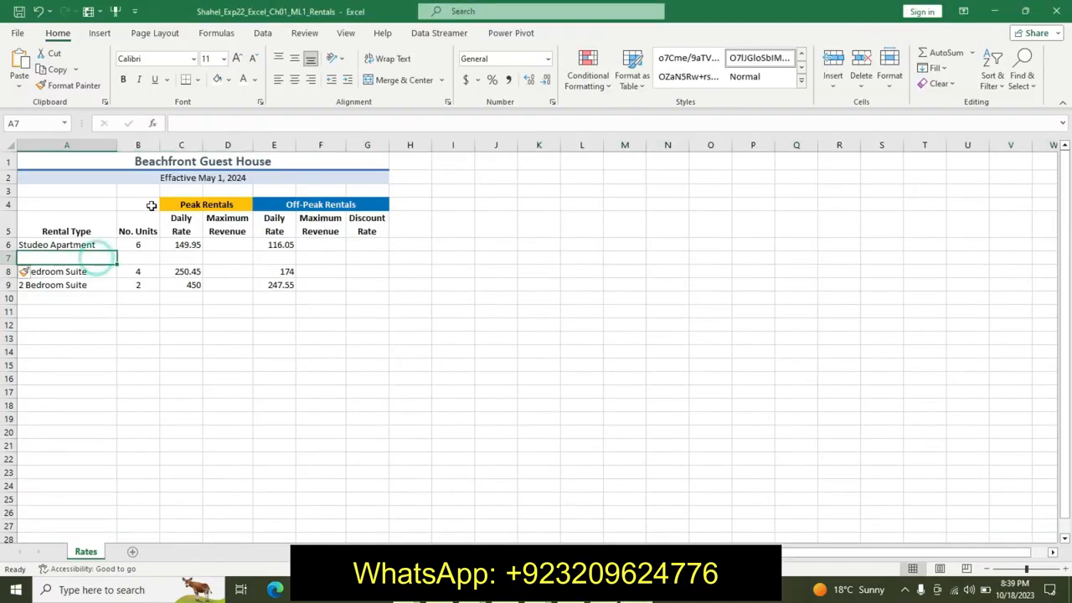
{"action": "left_click", "coordinate": [190, 126]}
{"action": "key", "text": "ctrl+v"}
{"action": "key", "text": "Return"}
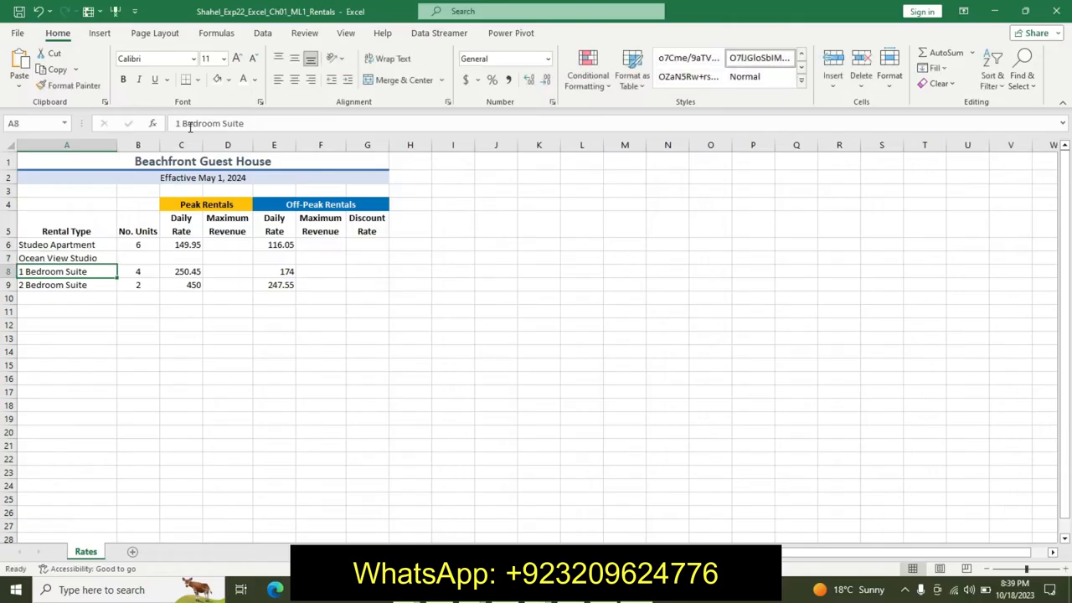
- Enter 4 in cell B7 after checking the value in the instructions
{"action": "key", "text": "alt+Tab"}
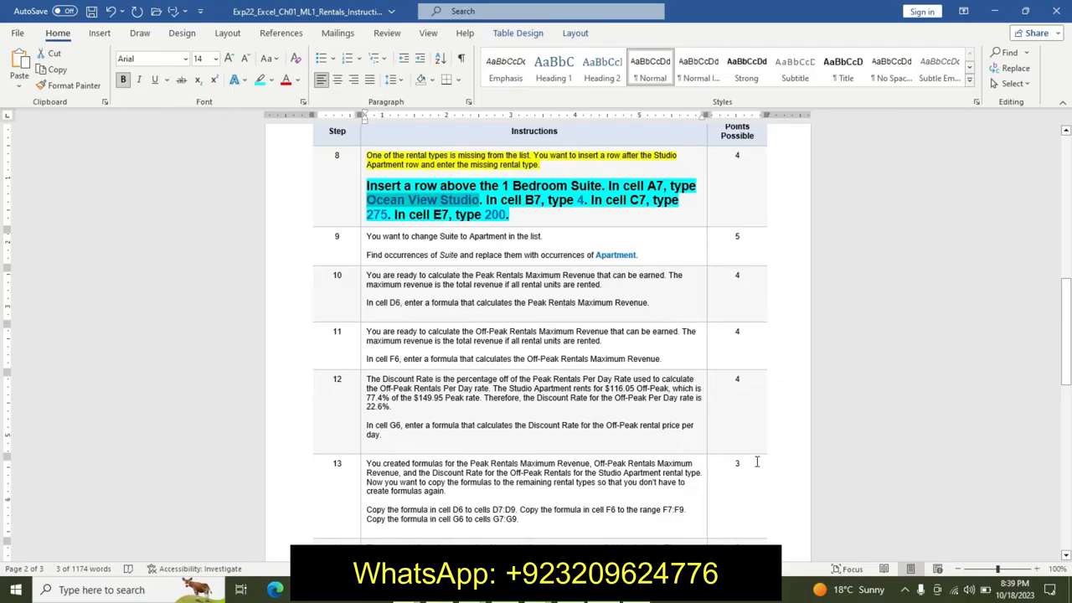
{"action": "double_click", "coordinate": [580, 201]}
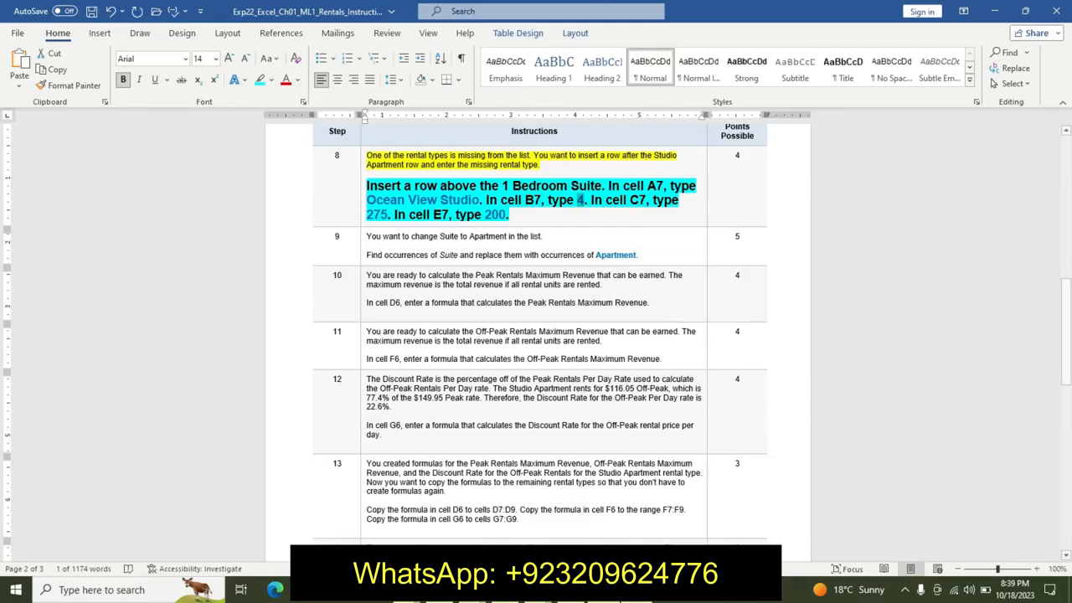
{"action": "key", "text": "alt+Tab"}
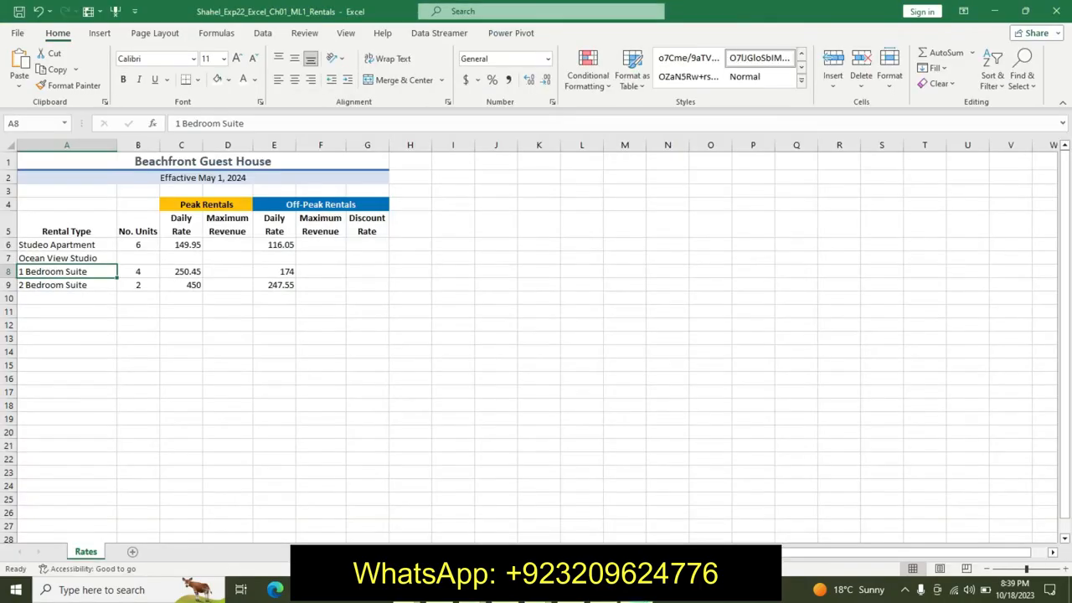
{"action": "left_click", "coordinate": [147, 262]}
{"action": "left_click", "coordinate": [240, 124]}
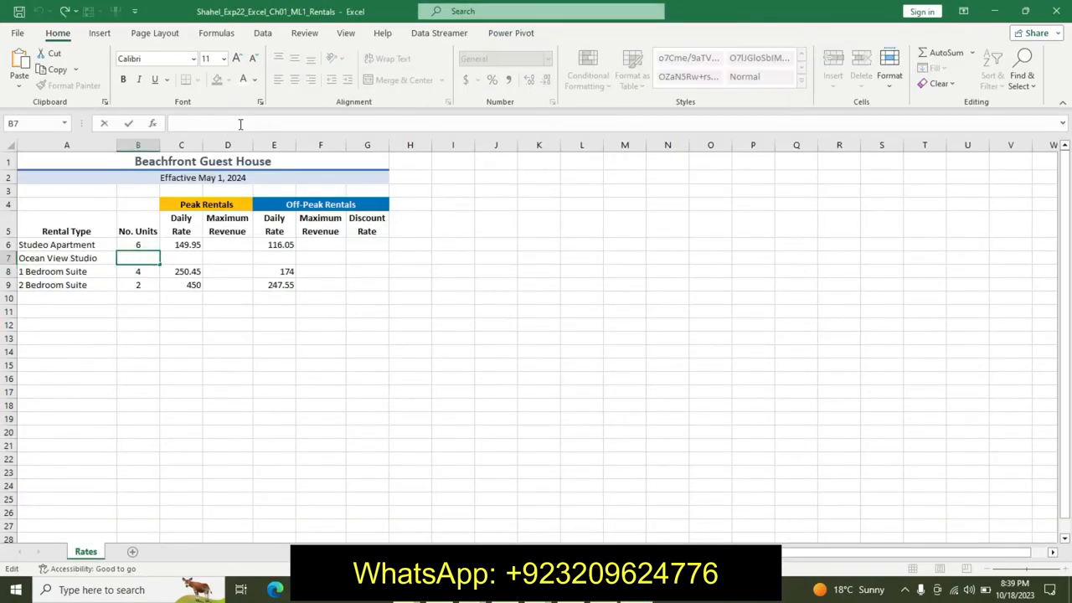
{"action": "type", "text": "4"}
{"action": "left_click", "coordinate": [191, 258]}
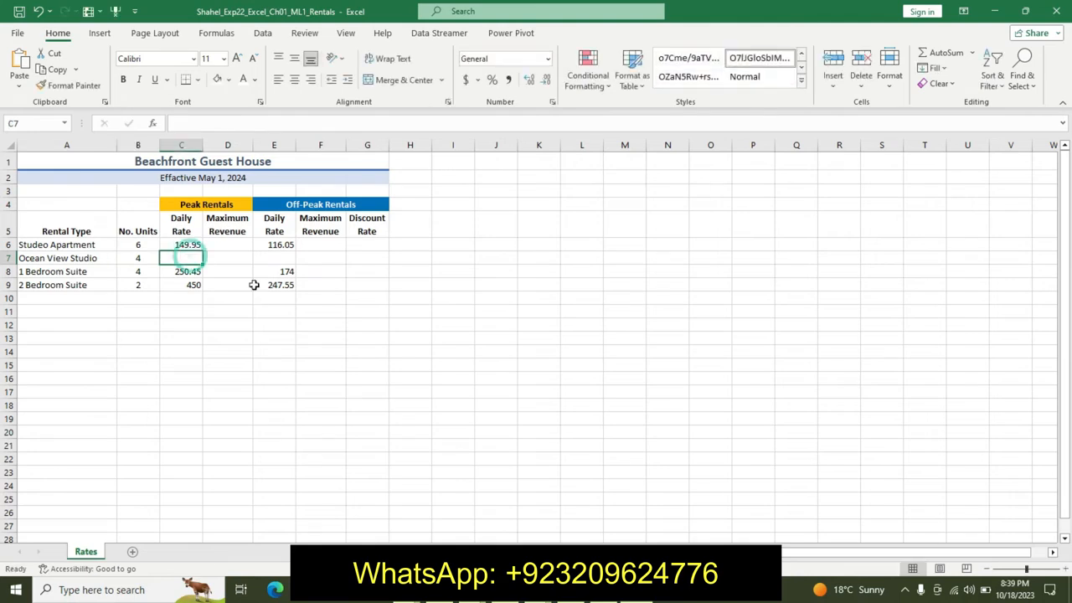
- Copy 275 from the instructions and enter it in cell C7
{"action": "key", "text": "alt+Tab"}
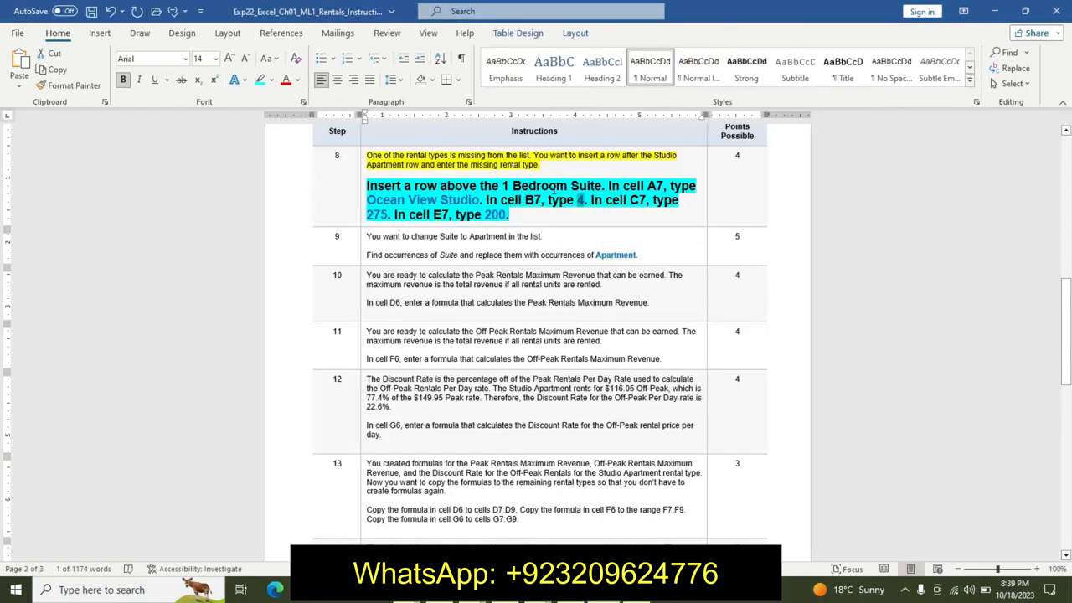
{"action": "double_click", "coordinate": [370, 214]}
{"action": "left_click", "coordinate": [378, 214]}
{"action": "left_click_drag", "start_coordinate": [367, 214], "coordinate": [386, 215]}
{"action": "key", "text": "alt+Tab"}
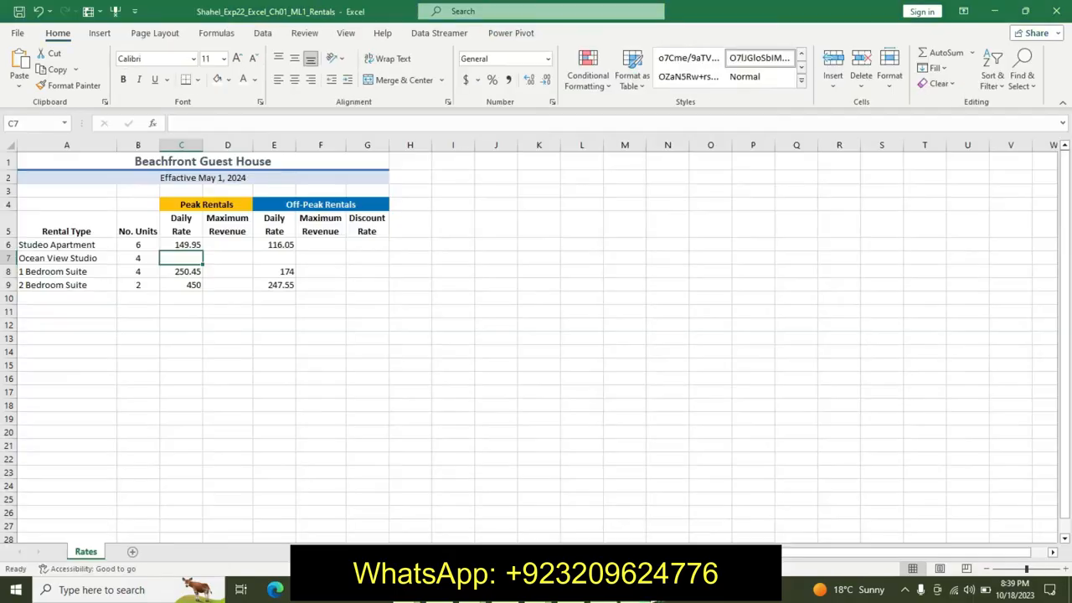
{"action": "left_click", "coordinate": [236, 124]}
{"action": "key", "text": "Return"}
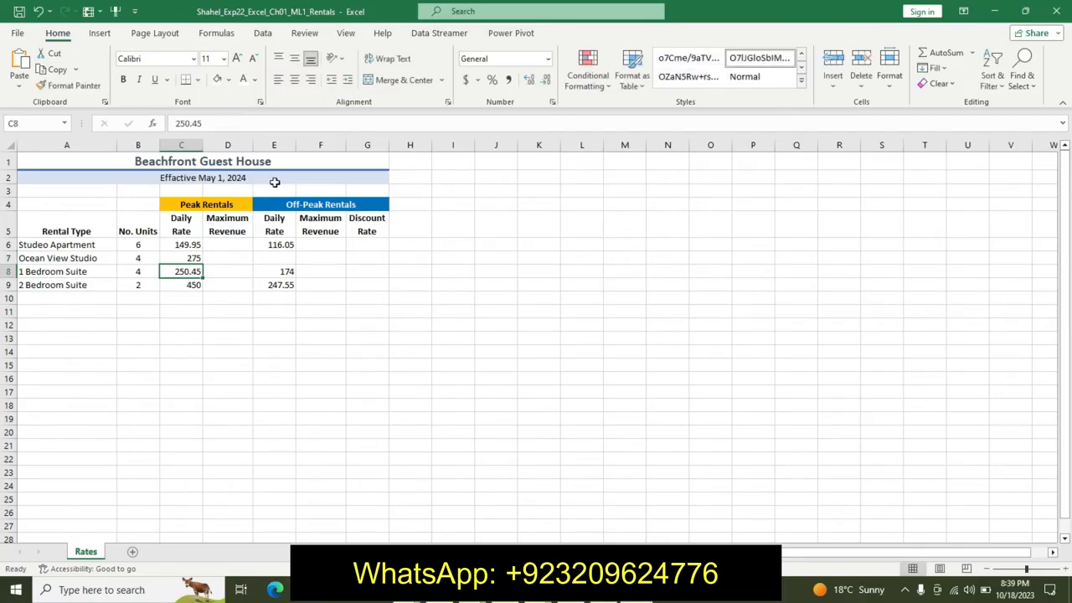
{"action": "left_click", "coordinate": [284, 258]}
- Copy 200 from the instructions and enter it in cell E7
{"action": "key", "text": "alt+Tab"}
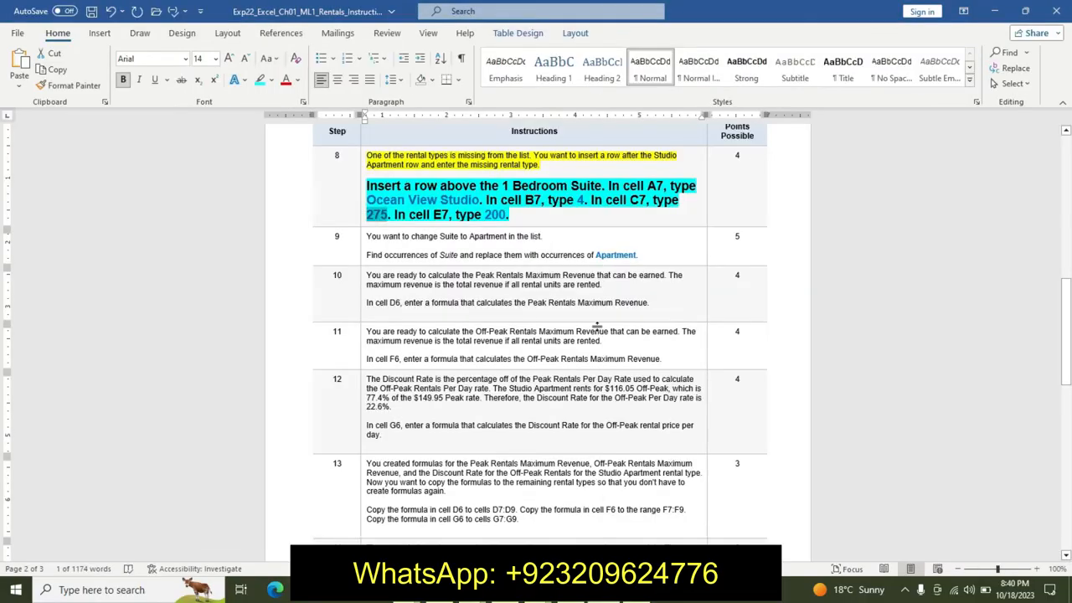
{"action": "left_click_drag", "start_coordinate": [484, 214], "coordinate": [506, 214]}
{"action": "key", "text": "ctrl+c"}
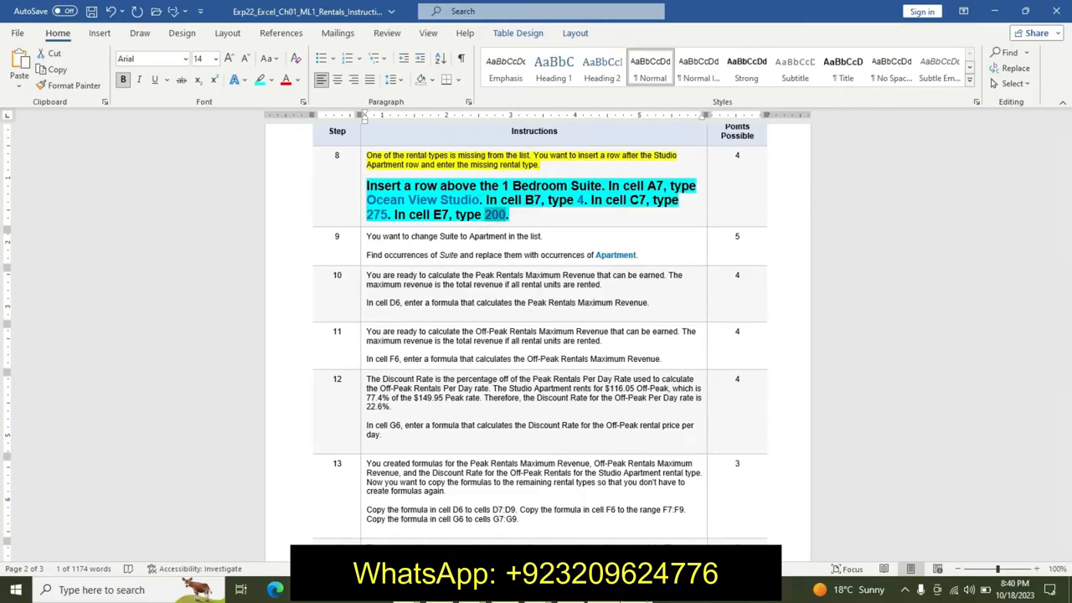
{"action": "key", "text": "alt+Tab"}
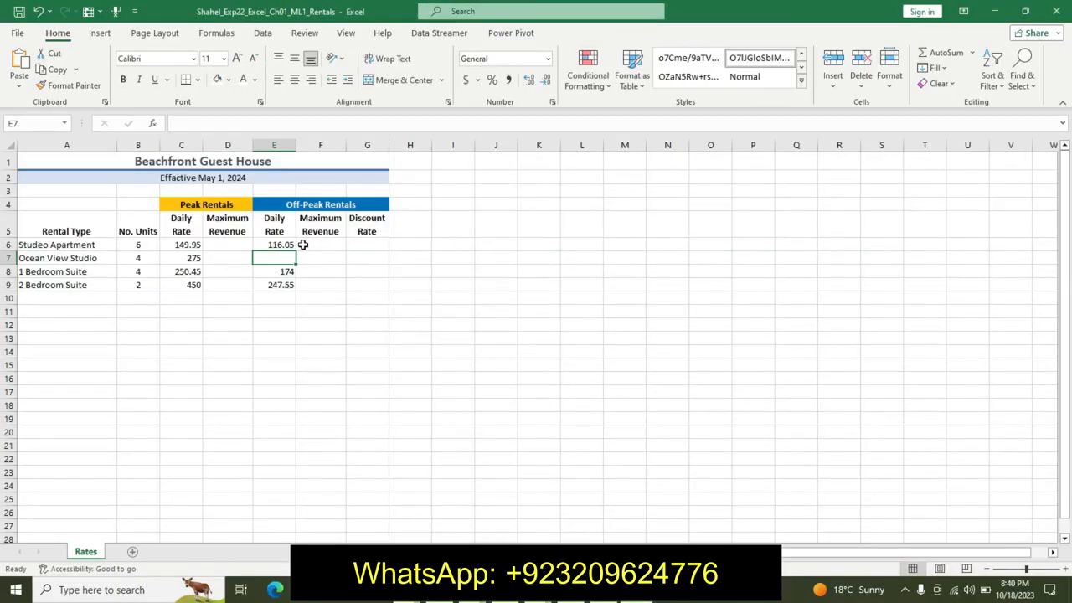
{"action": "left_click", "coordinate": [228, 124]}
{"action": "key", "text": "ctrl+v"}
{"action": "key", "text": "Return"}
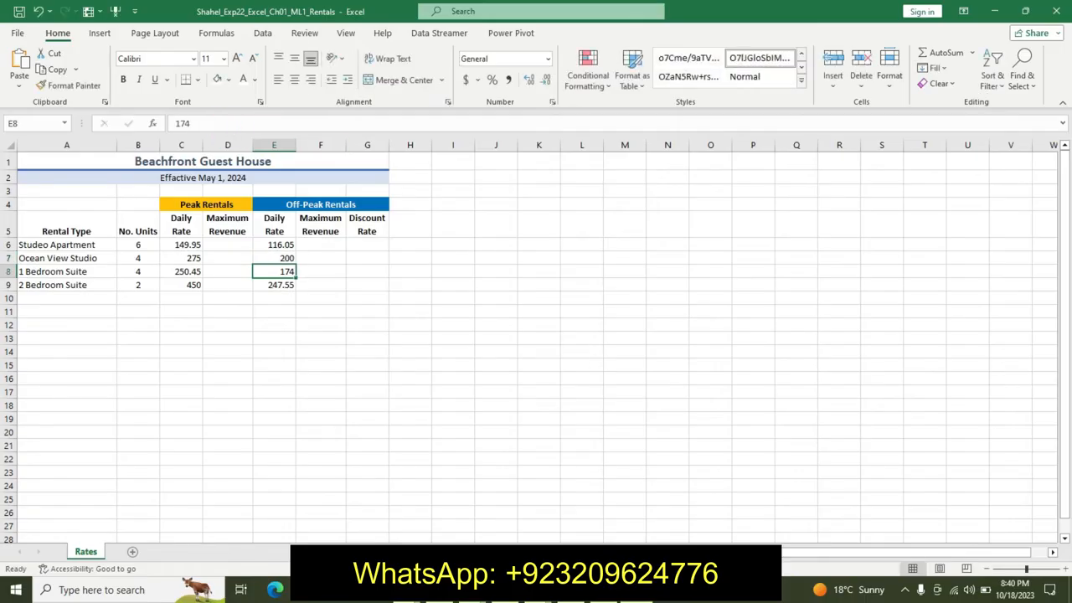
- Return to the instructions and undo the formatting applied to step 8's lines
{"action": "key", "text": "alt+Tab"}
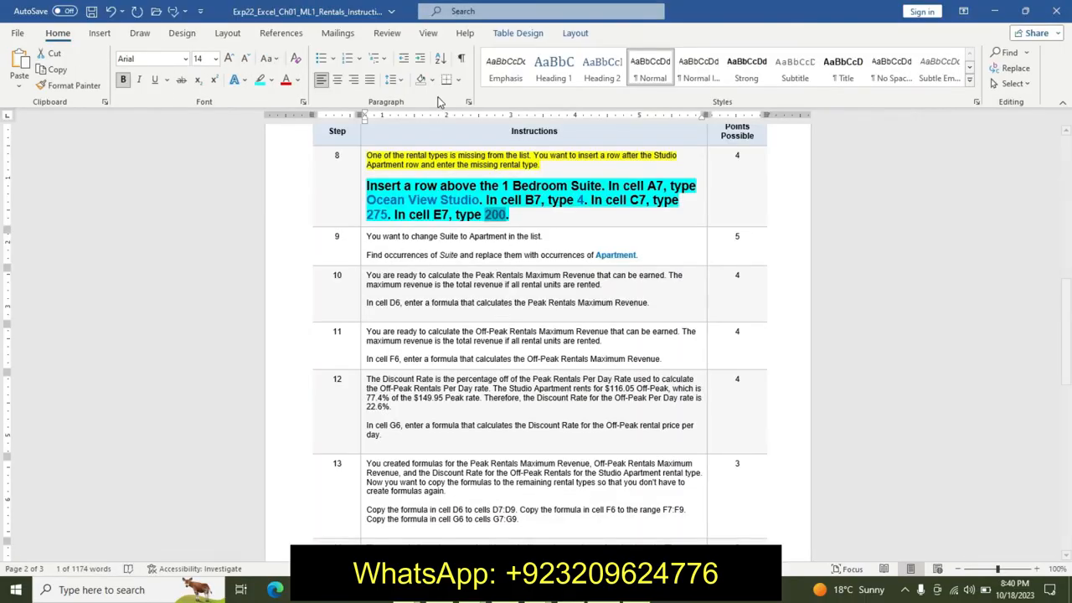
{"action": "key", "text": "ctrl+z"}
{"action": "key", "text": "ctrl+z"}
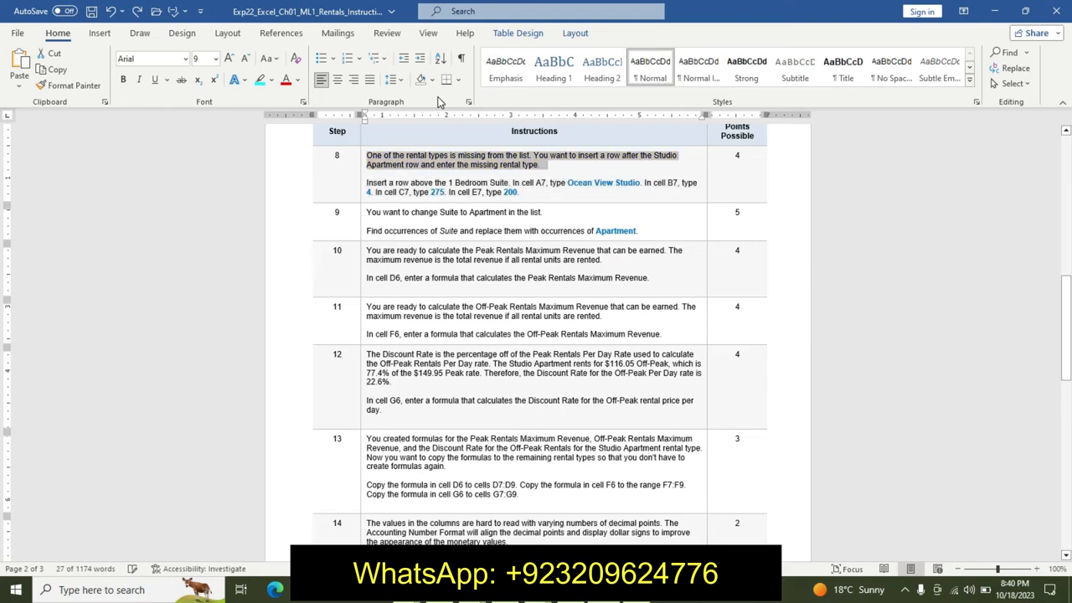
- Highlight the first line of instruction step 9 in yellow
{"action": "left_click", "coordinate": [369, 209]}
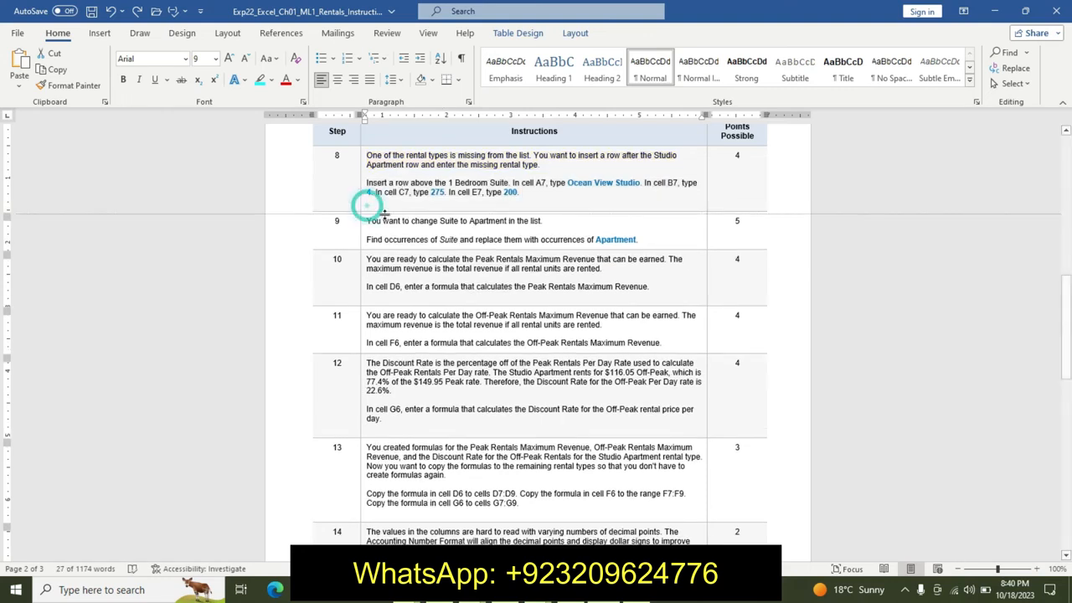
{"action": "left_click_drag", "start_coordinate": [381, 194], "coordinate": [407, 216]}
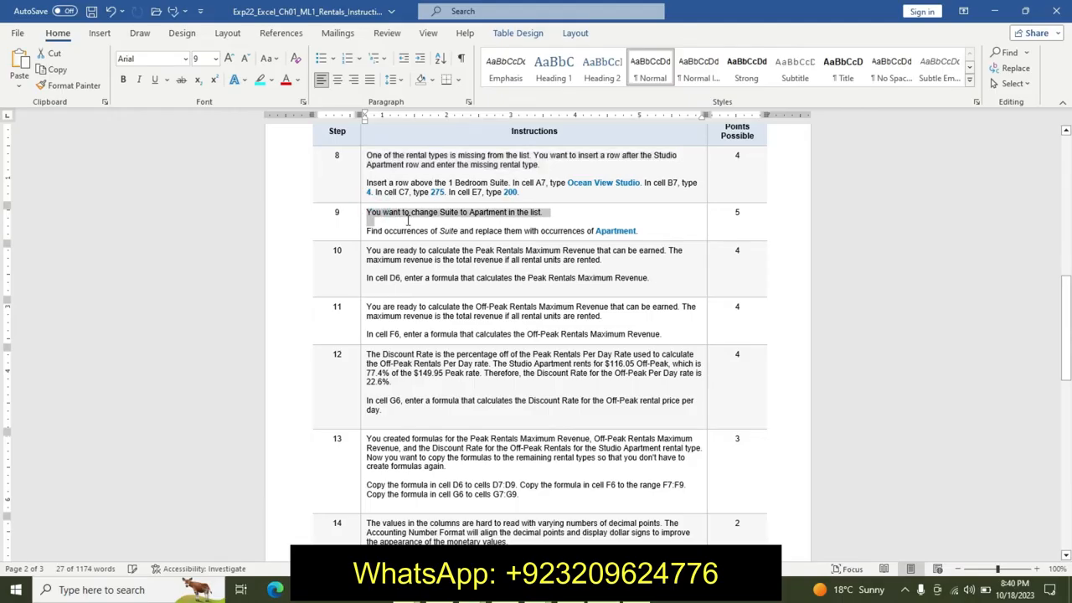
{"action": "left_click", "coordinate": [472, 197]}
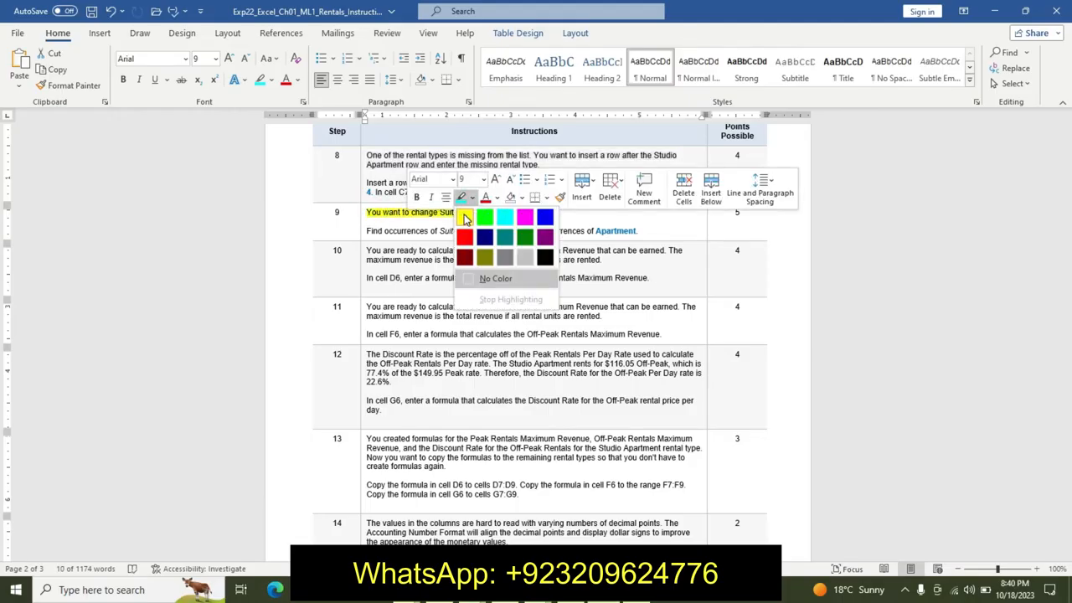
{"action": "left_click", "coordinate": [464, 218]}
- Format step 9's second instruction line as 12 pt bold with a turquoise highlight
{"action": "left_click_drag", "start_coordinate": [365, 231], "coordinate": [652, 228]}
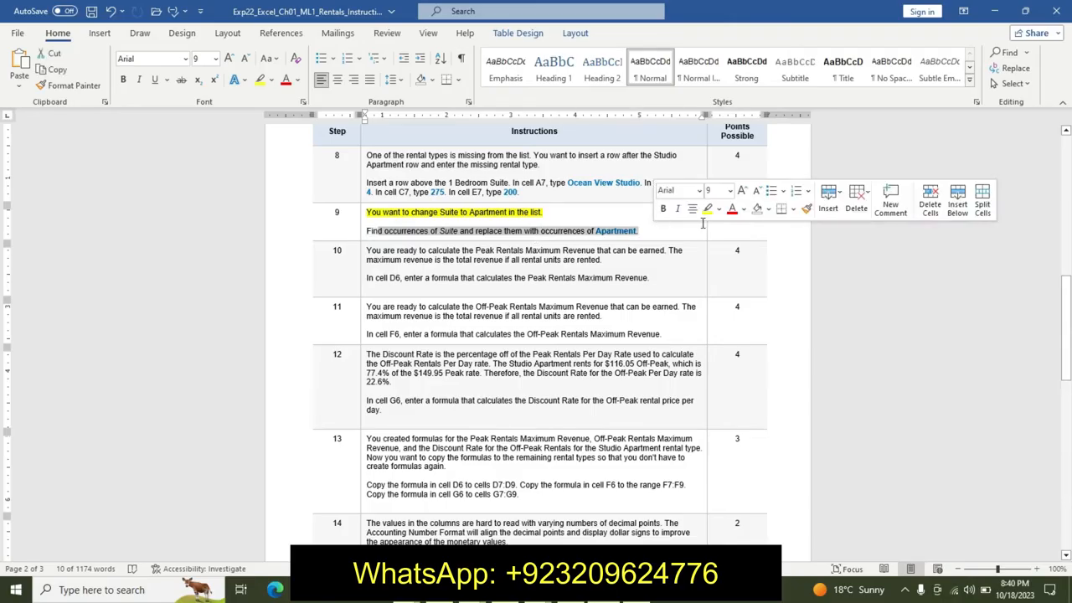
{"action": "left_click", "coordinate": [729, 191]}
{"action": "left_click", "coordinate": [716, 285]}
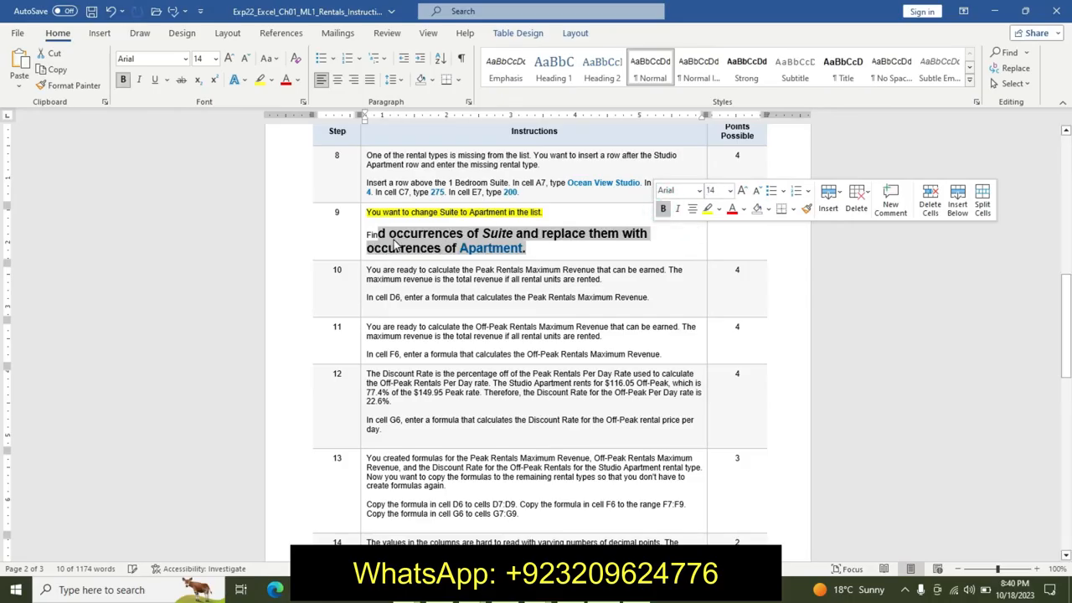
{"action": "left_click_drag", "start_coordinate": [368, 228], "coordinate": [512, 251]}
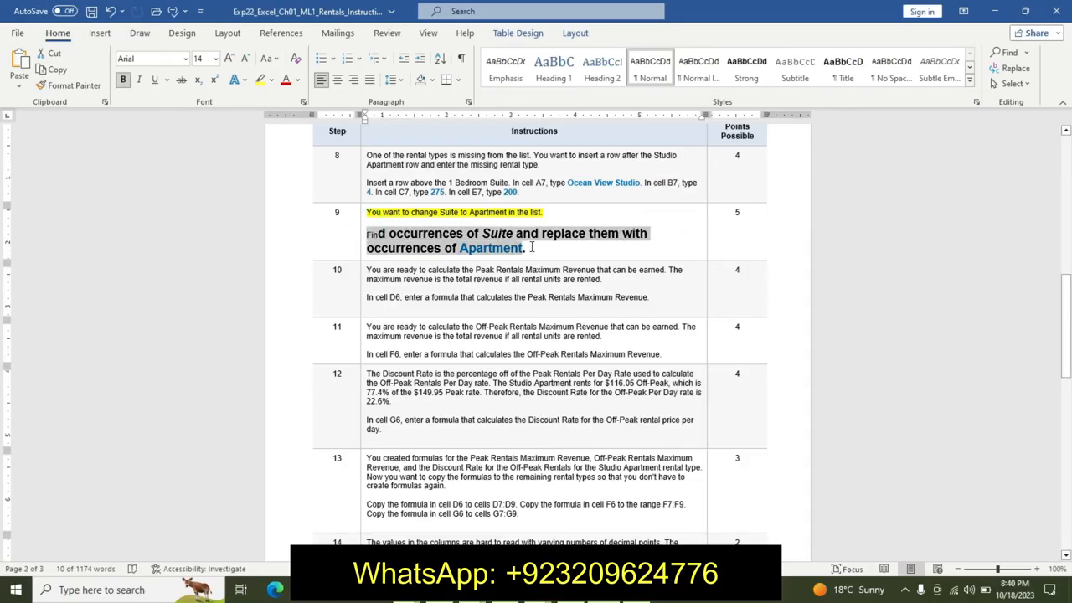
{"action": "left_click", "coordinate": [616, 205]}
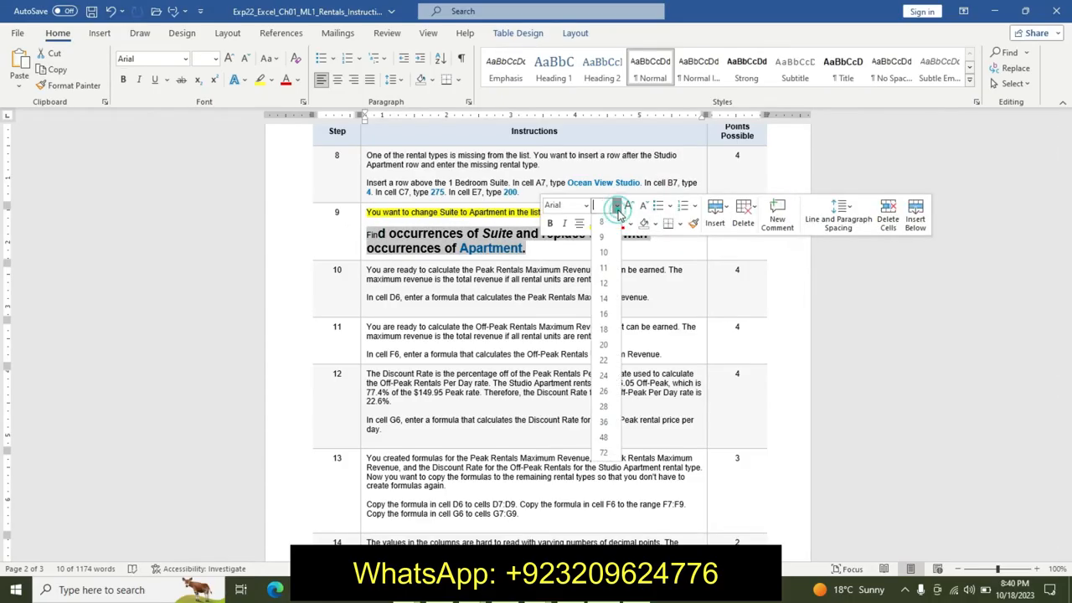
{"action": "left_click", "coordinate": [609, 287]}
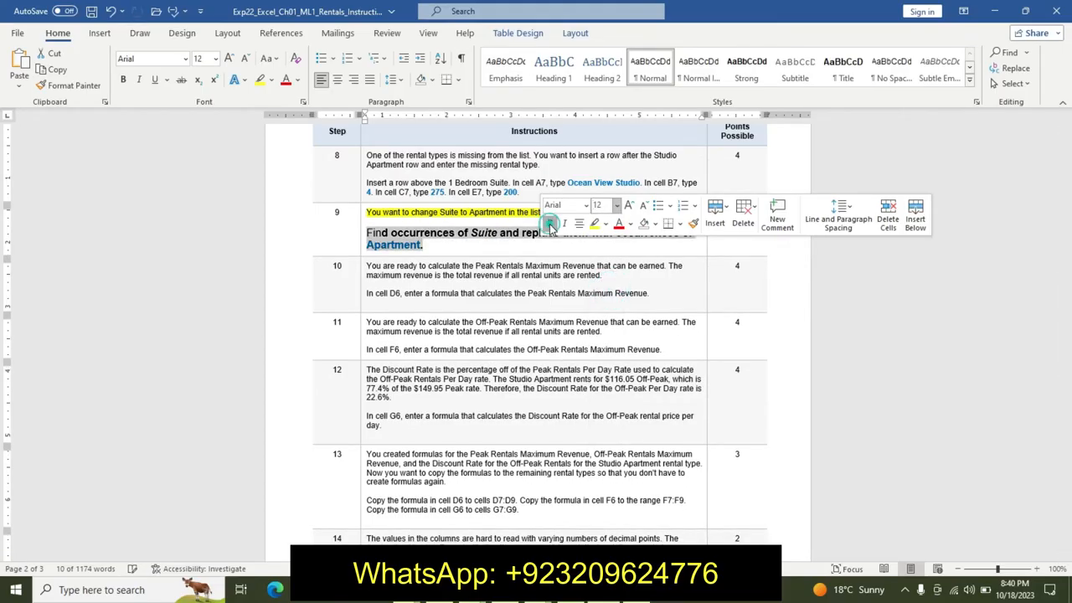
{"action": "left_click", "coordinate": [605, 223]}
{"action": "left_click", "coordinate": [635, 251]}
- Copy the word Suite from the instructions and enter it as the search term in the spreadsheet's Replace dialog
{"action": "left_click", "coordinate": [483, 242]}
{"action": "double_click", "coordinate": [479, 235]}
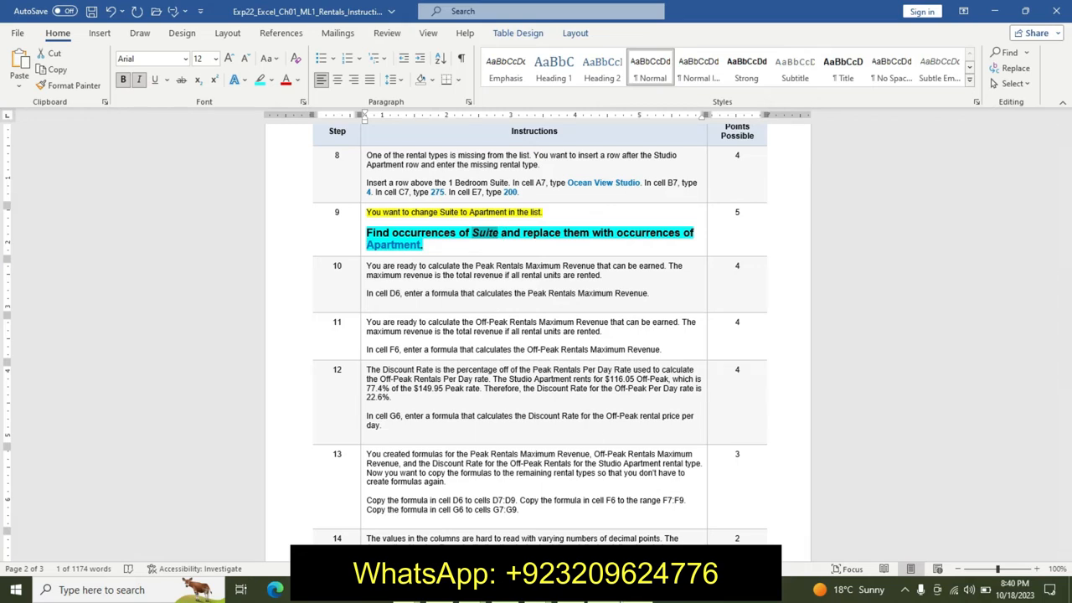
{"action": "key", "text": "alt+Tab"}
{"action": "left_click", "coordinate": [1022, 71]}
{"action": "left_click", "coordinate": [996, 123]}
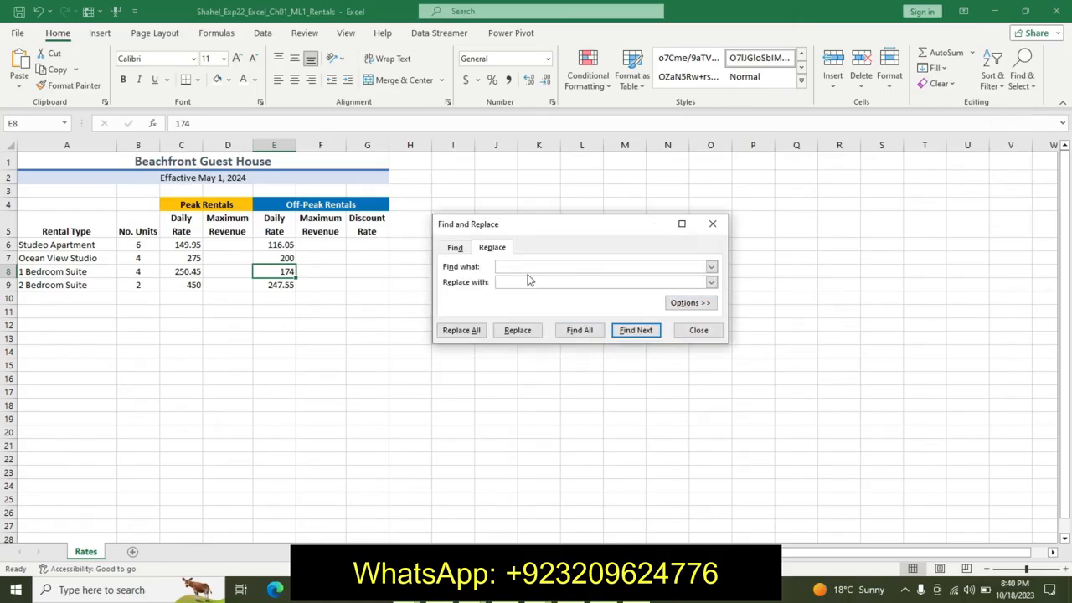
{"action": "left_click", "coordinate": [510, 280]}
- Copy the word Apartment from step 9 of the instructions
{"action": "left_click", "coordinate": [610, 594]}
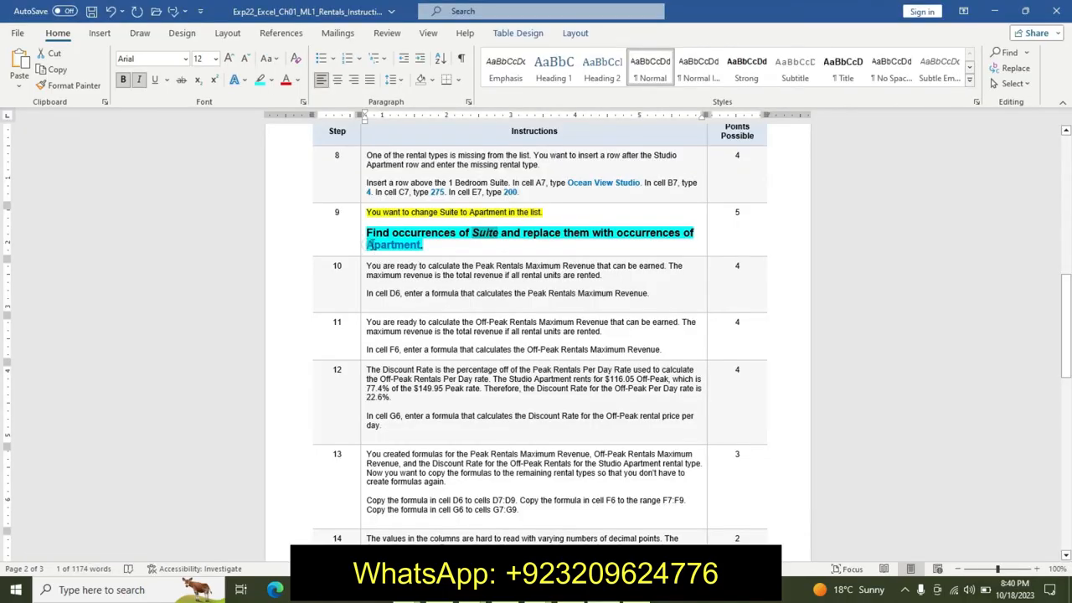
{"action": "left_click_drag", "start_coordinate": [369, 243], "coordinate": [416, 237]}
{"action": "key", "text": "ctrl+c"}
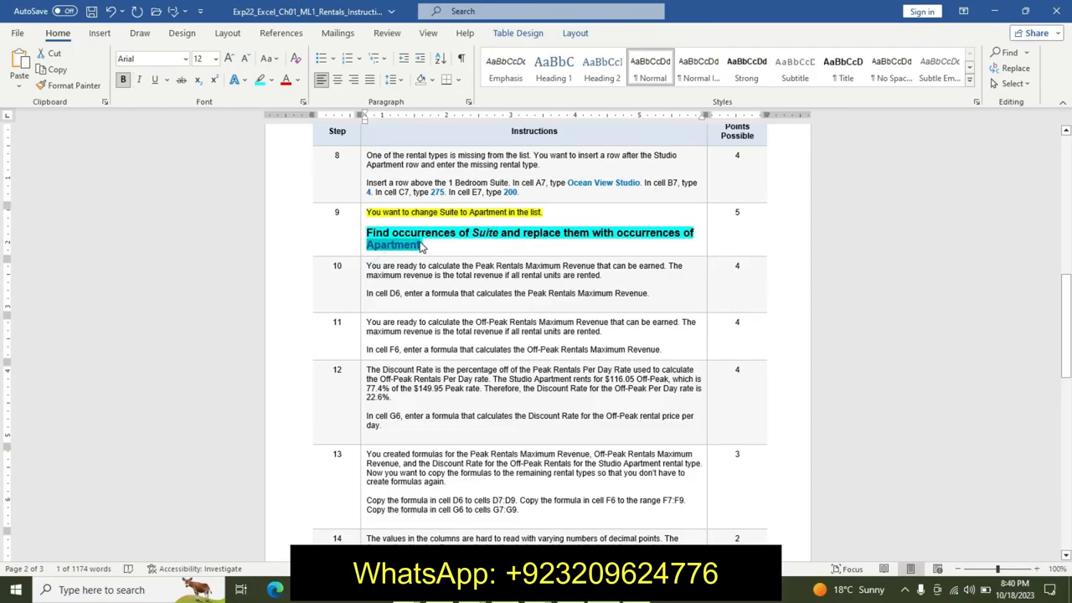
{"action": "key", "text": "alt+Tab"}
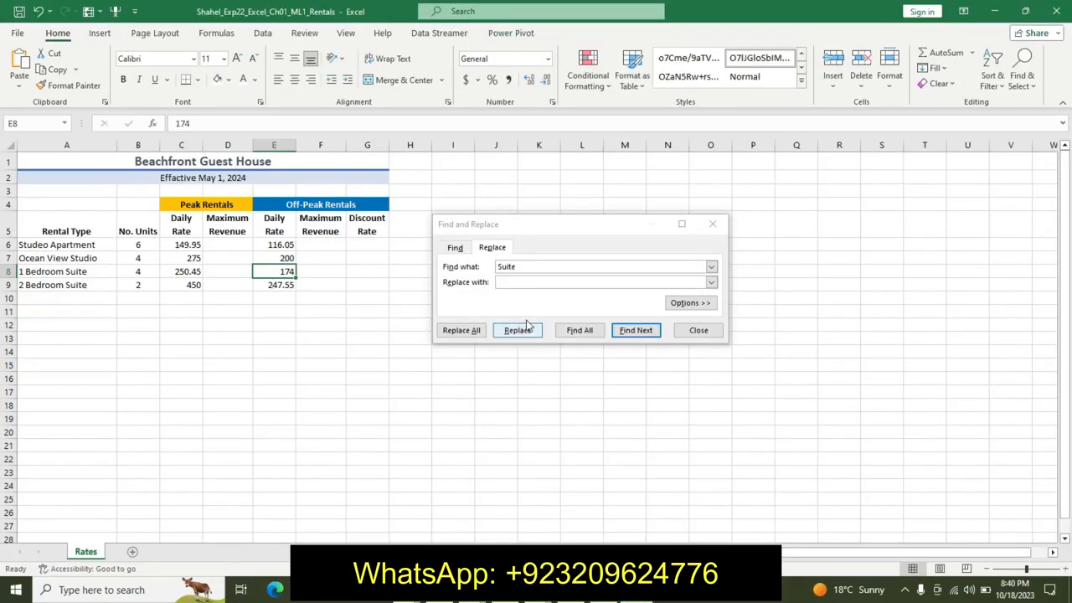
- Paste Apartment as the replacement and replace all occurrences of Suite, then close the dialog
{"action": "left_click", "coordinate": [517, 283]}
{"action": "key", "text": "ctrl+v"}
{"action": "left_click", "coordinate": [455, 333]}
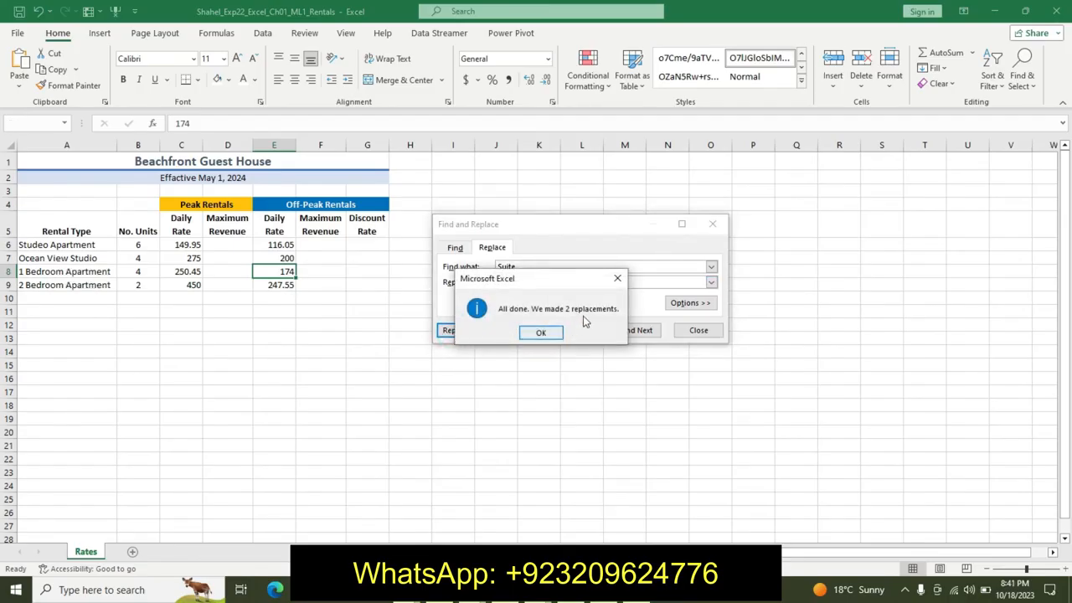
{"action": "left_click", "coordinate": [543, 333]}
{"action": "left_click", "coordinate": [688, 331]}
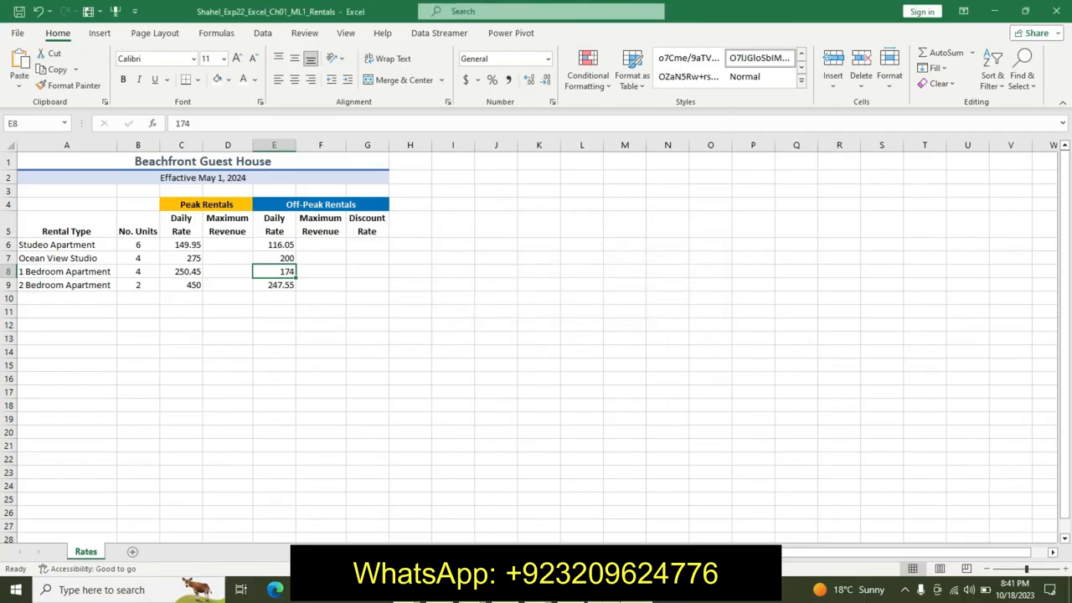
- Return to the instructions and undo the formatting applied to step 9's lines
{"action": "key", "text": "alt+Tab"}
{"action": "key", "text": "ctrl+z"}
{"action": "key", "text": "ctrl+z"}
{"action": "key", "text": "ctrl+z"}
{"action": "key", "text": "ctrl+z"}
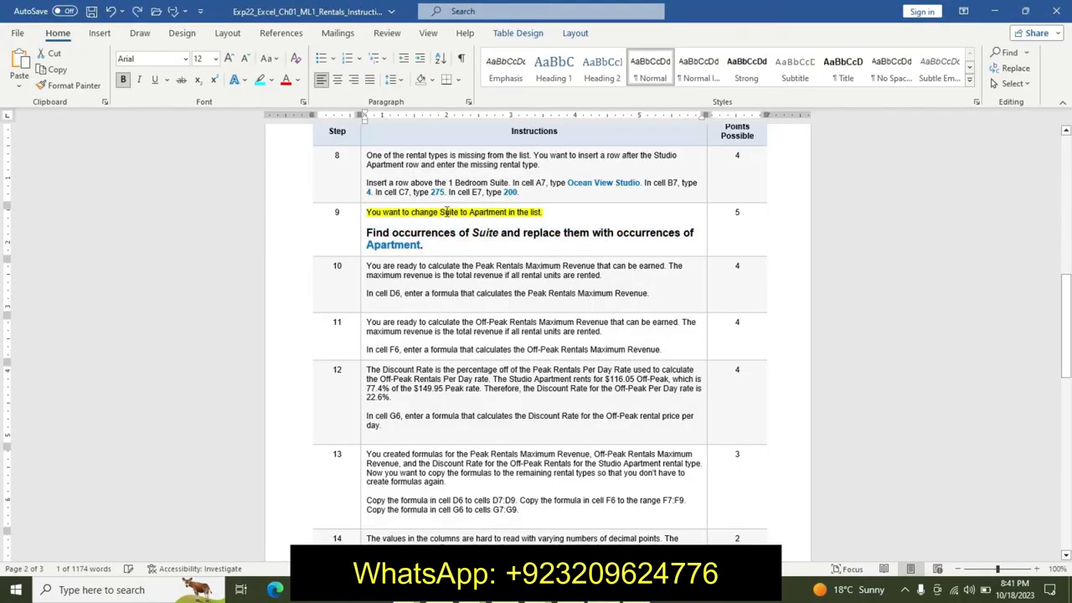
{"action": "key", "text": "ctrl+z"}
{"action": "key", "text": "ctrl+z"}
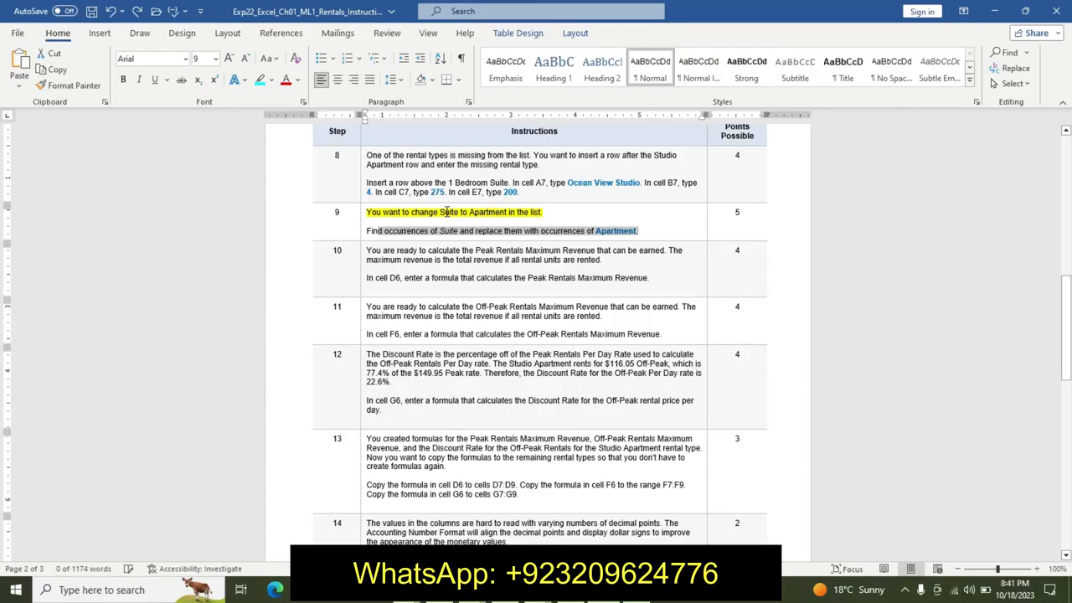
- Highlight the first paragraph of instruction step 10 in yellow
{"action": "left_click_drag", "start_coordinate": [367, 249], "coordinate": [626, 266]}
{"action": "left_click", "coordinate": [695, 241]}
{"action": "left_click", "coordinate": [687, 257]}
- Format step 10's cell D6 instruction line as 14 pt bold with a turquoise highlight
{"action": "left_click_drag", "start_coordinate": [368, 281], "coordinate": [650, 279]}
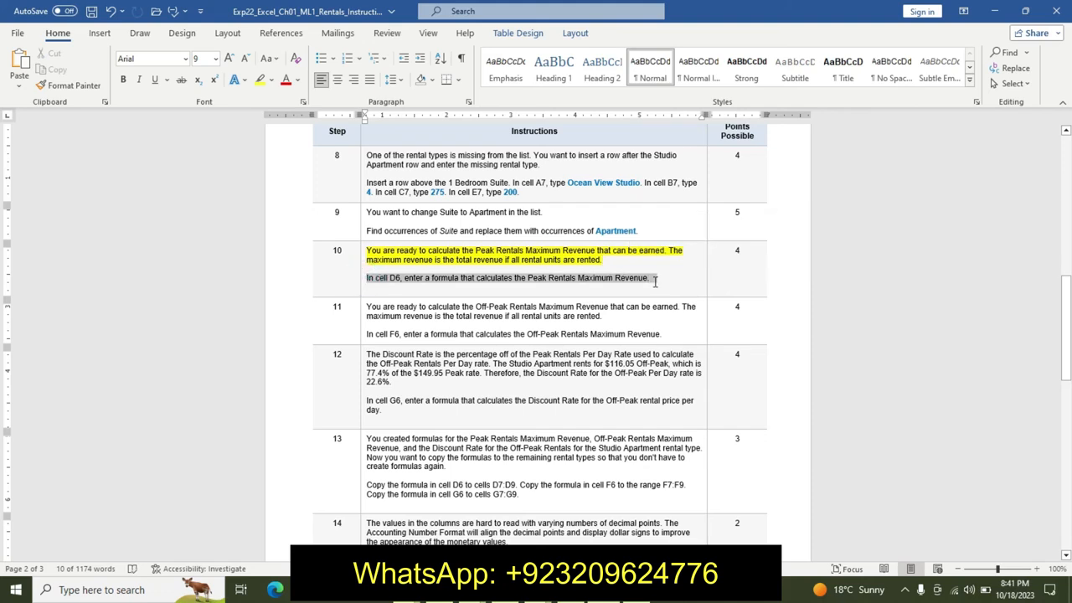
{"action": "left_click", "coordinate": [730, 240]}
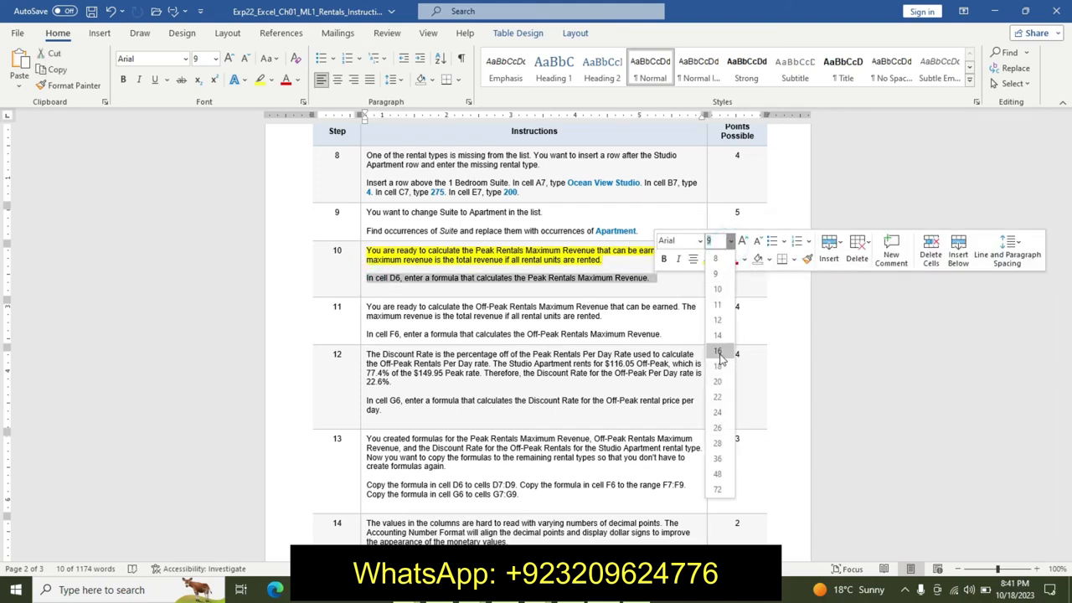
{"action": "left_click", "coordinate": [715, 330]}
{"action": "left_click", "coordinate": [663, 259]}
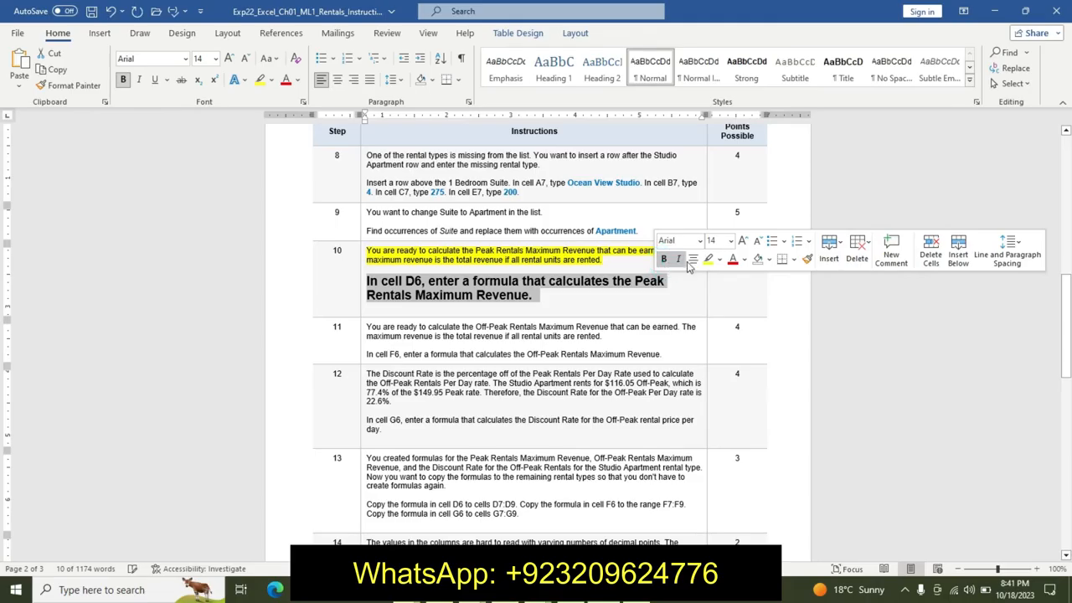
{"action": "left_click", "coordinate": [718, 259]}
{"action": "left_click", "coordinate": [751, 278]}
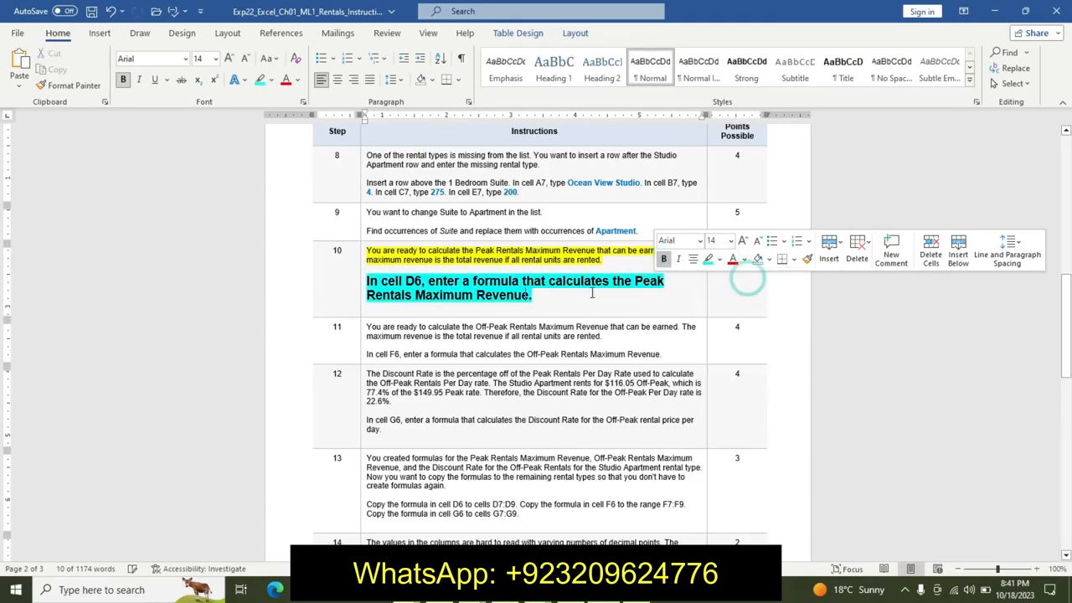
{"action": "left_click", "coordinate": [562, 302]}
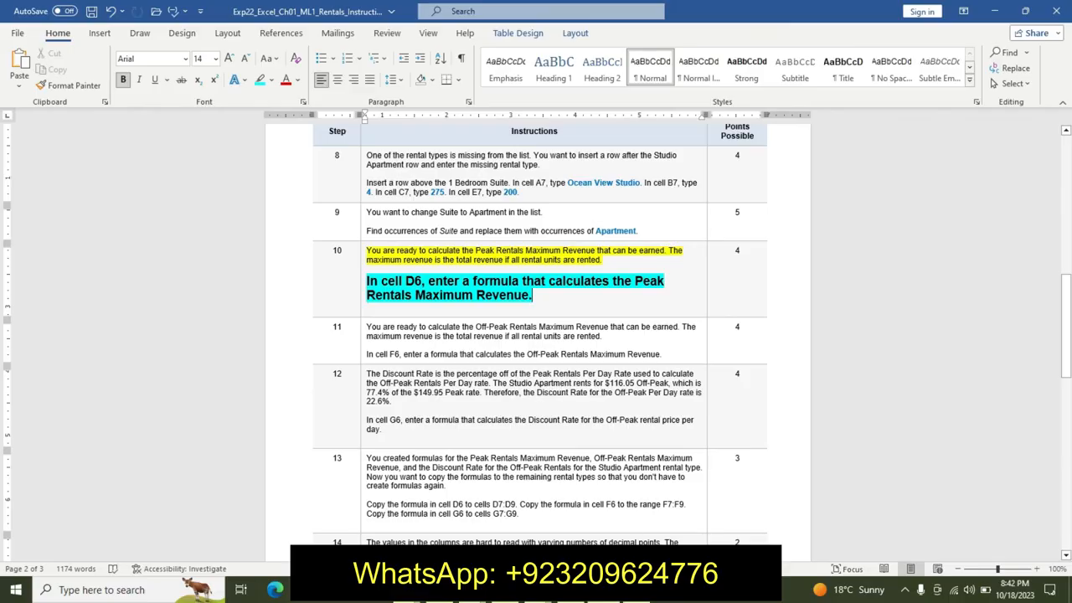
- Enter the formula =B6*C6 in cell D6 for the Peak Rentals Maximum Revenue
{"action": "left_click", "coordinate": [634, 595]}
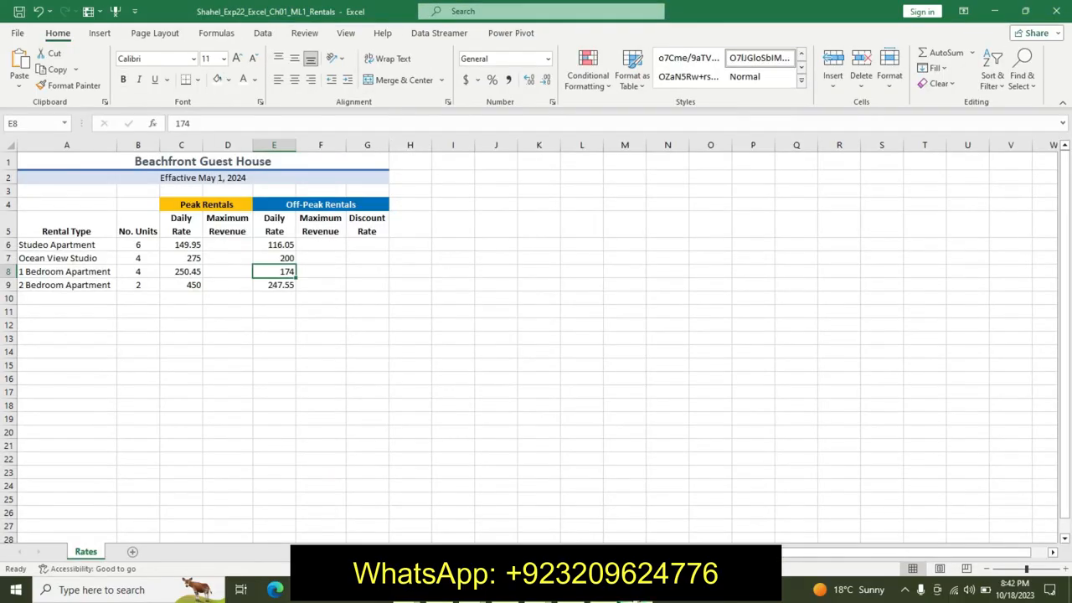
{"action": "left_click", "coordinate": [238, 244]}
{"action": "type", "text": "="}
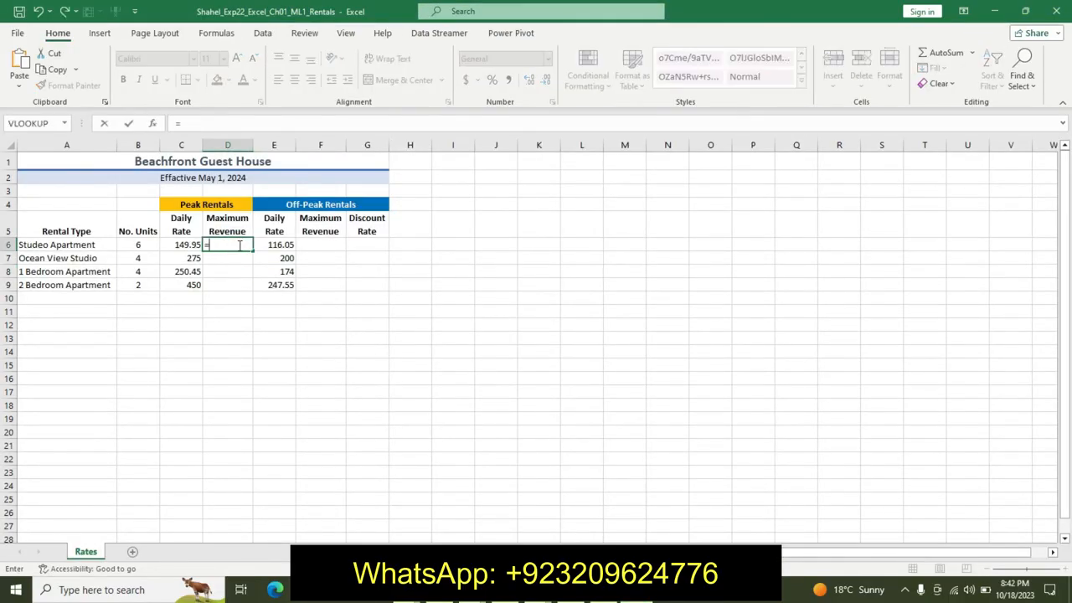
{"action": "left_click", "coordinate": [143, 243]}
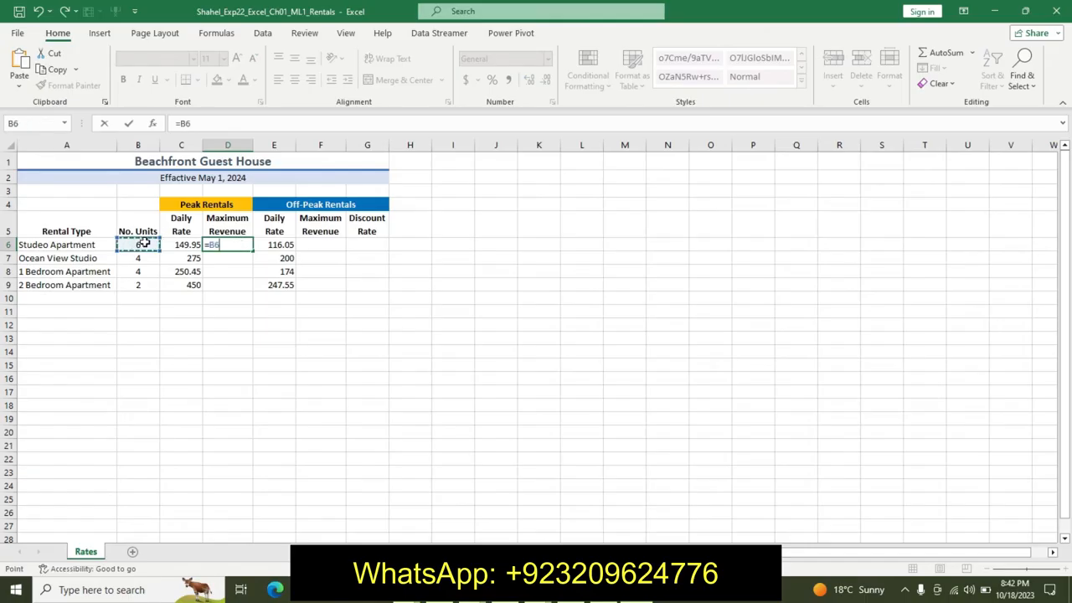
{"action": "type", "text": "*"}
{"action": "left_click", "coordinate": [182, 244]}
{"action": "key", "text": "Return"}
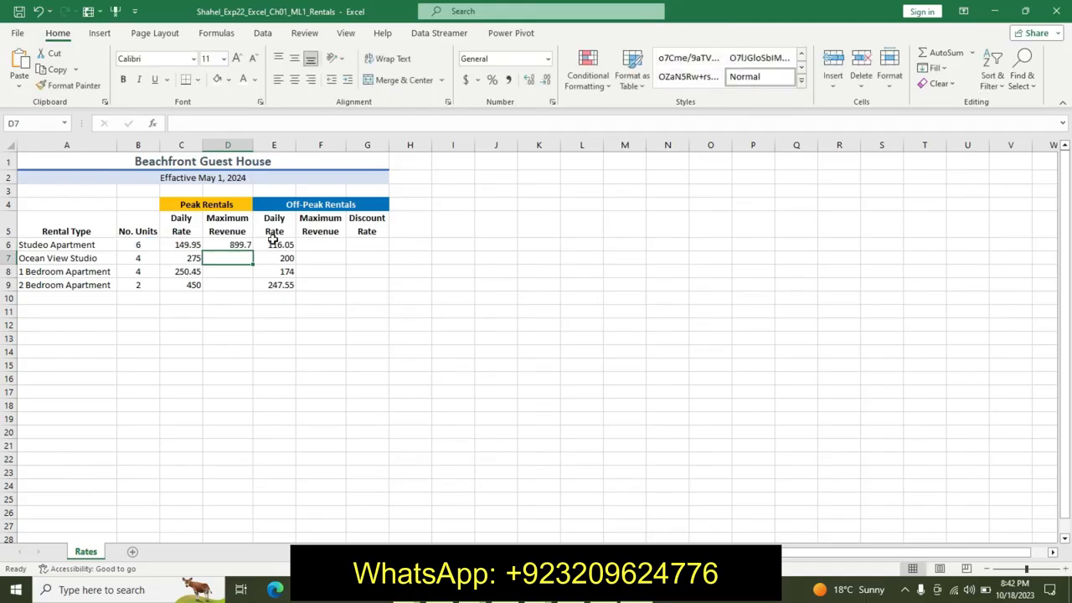
{"action": "left_click", "coordinate": [231, 244]}
- Return to the instructions and undo the formatting applied to step 10's lines
{"action": "key", "text": "alt+Tab"}
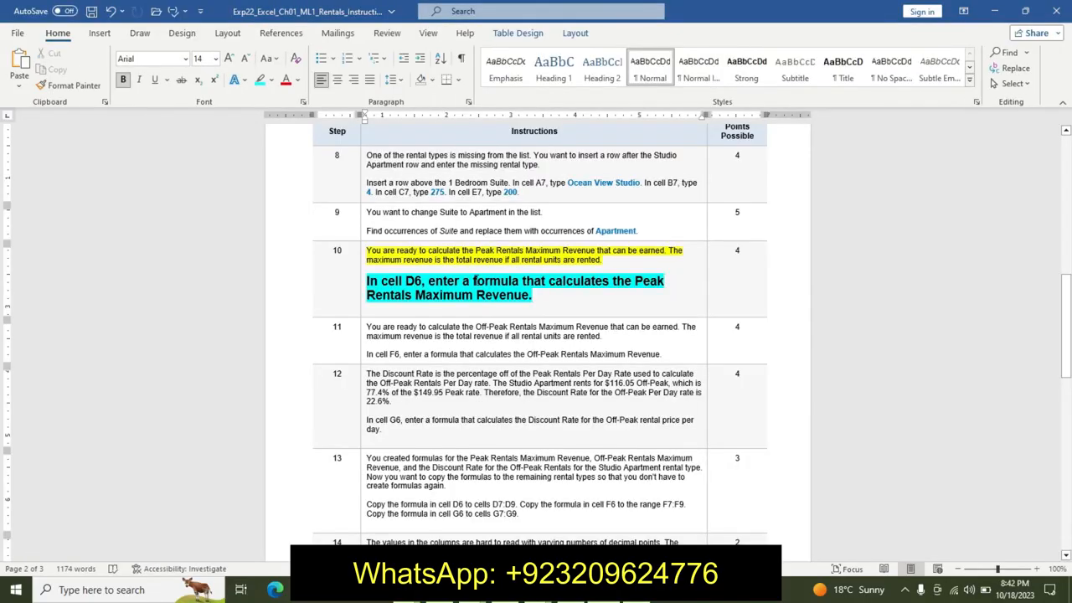
{"action": "key", "text": "ctrl+z"}
{"action": "key", "text": "ctrl+z"}
{"action": "key", "text": "ctrl+z"}
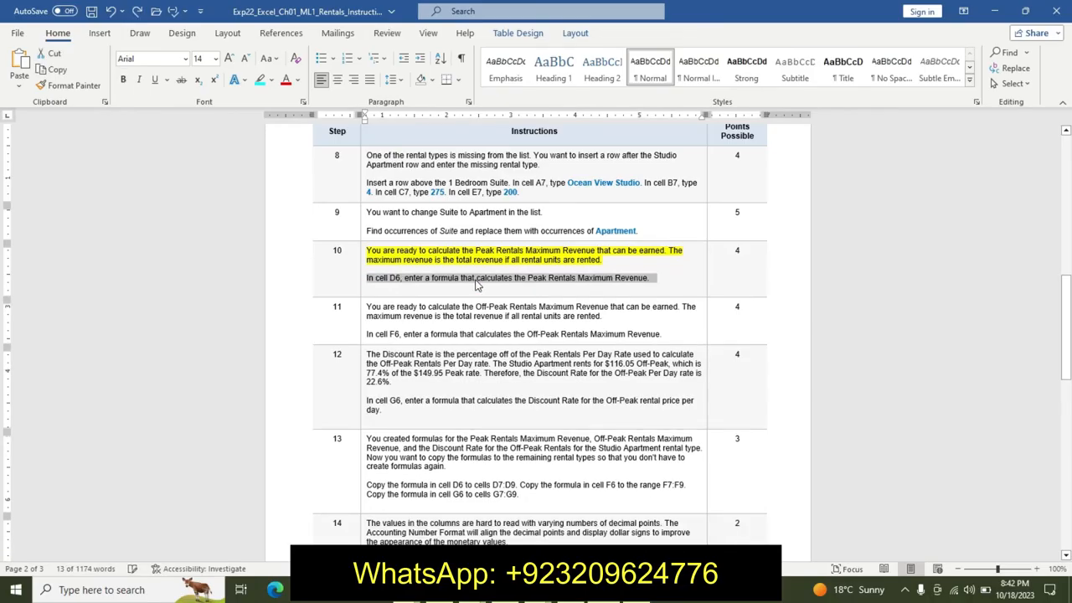
{"action": "key", "text": "ctrl+z"}
- Highlight the first paragraph of instruction step 11 in yellow
{"action": "left_click_drag", "start_coordinate": [369, 308], "coordinate": [445, 325]}
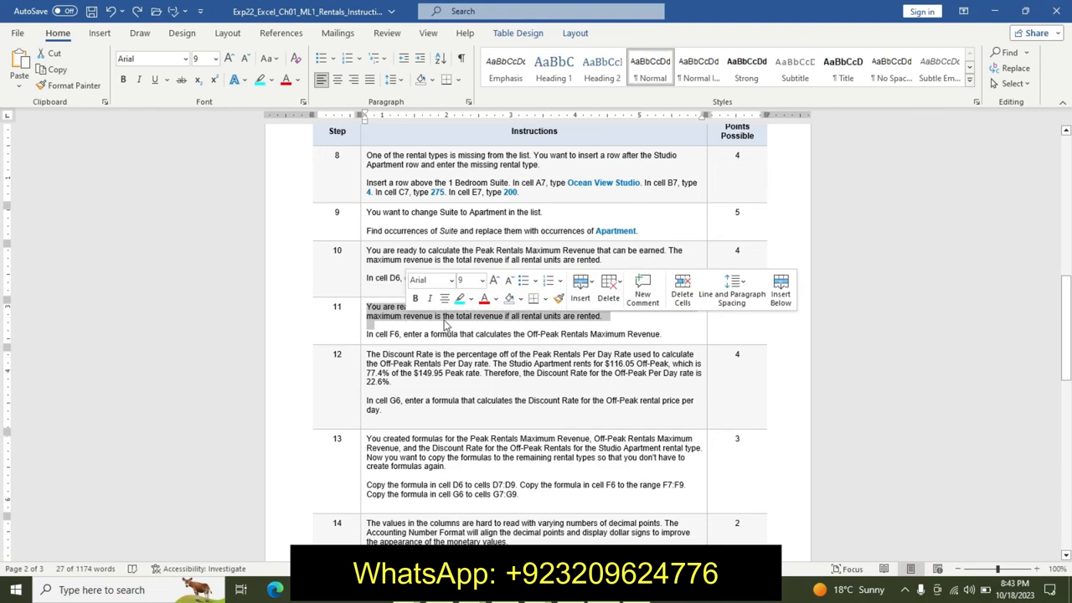
{"action": "left_click", "coordinate": [470, 298]}
{"action": "left_click", "coordinate": [465, 316]}
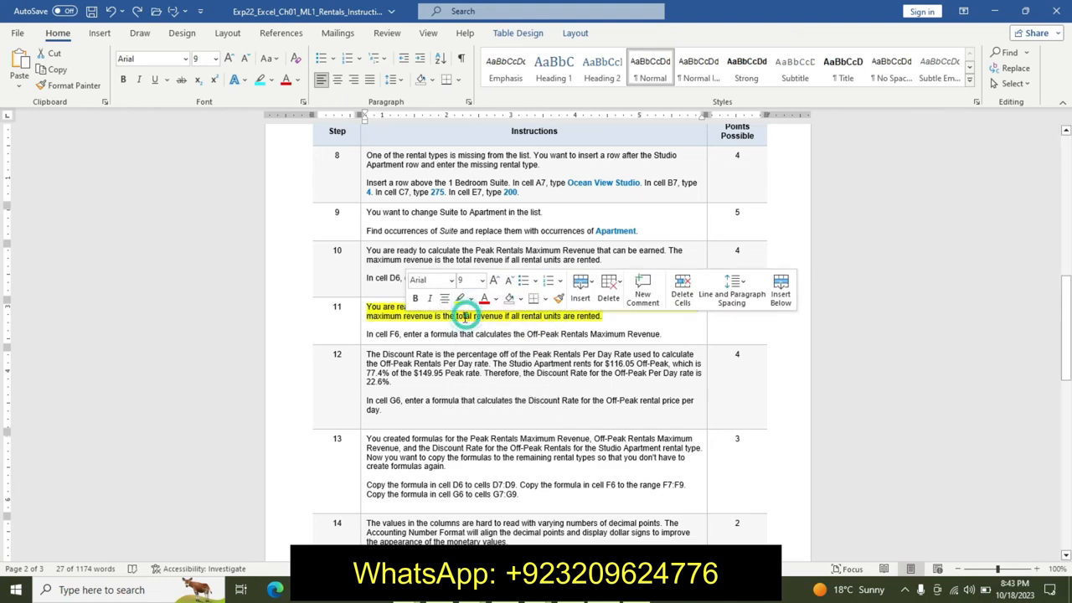
- Format step 11's cell F6 instruction line as 14 pt bold with a turquoise highlight
{"action": "left_click_drag", "start_coordinate": [369, 334], "coordinate": [595, 300]}
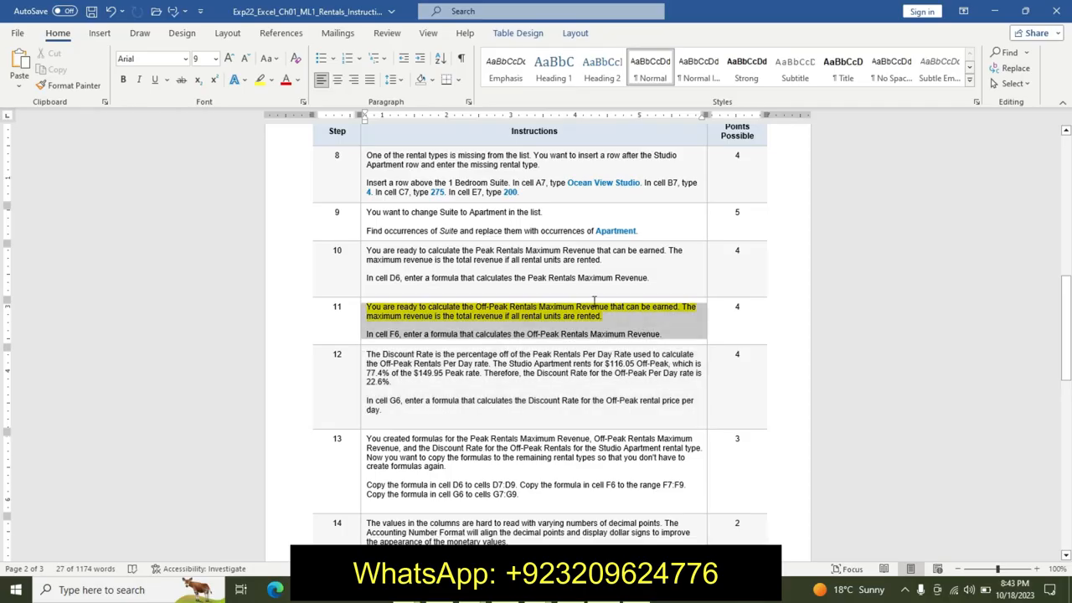
{"action": "left_click", "coordinate": [432, 334]}
{"action": "left_click_drag", "start_coordinate": [367, 334], "coordinate": [518, 323]}
{"action": "left_click_drag", "start_coordinate": [620, 324], "coordinate": [677, 339]}
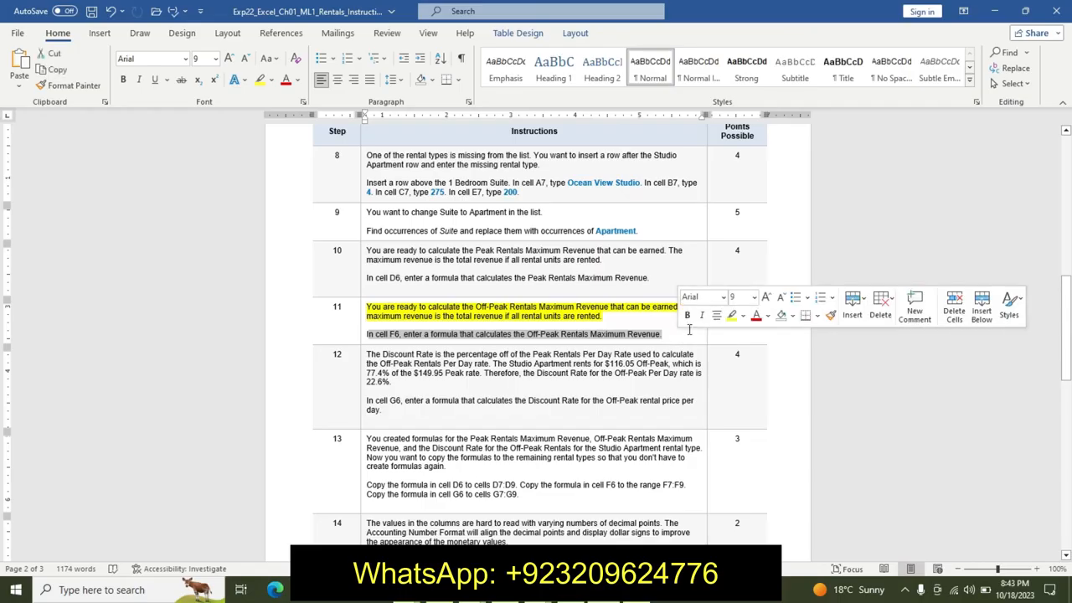
{"action": "left_click", "coordinate": [751, 301]}
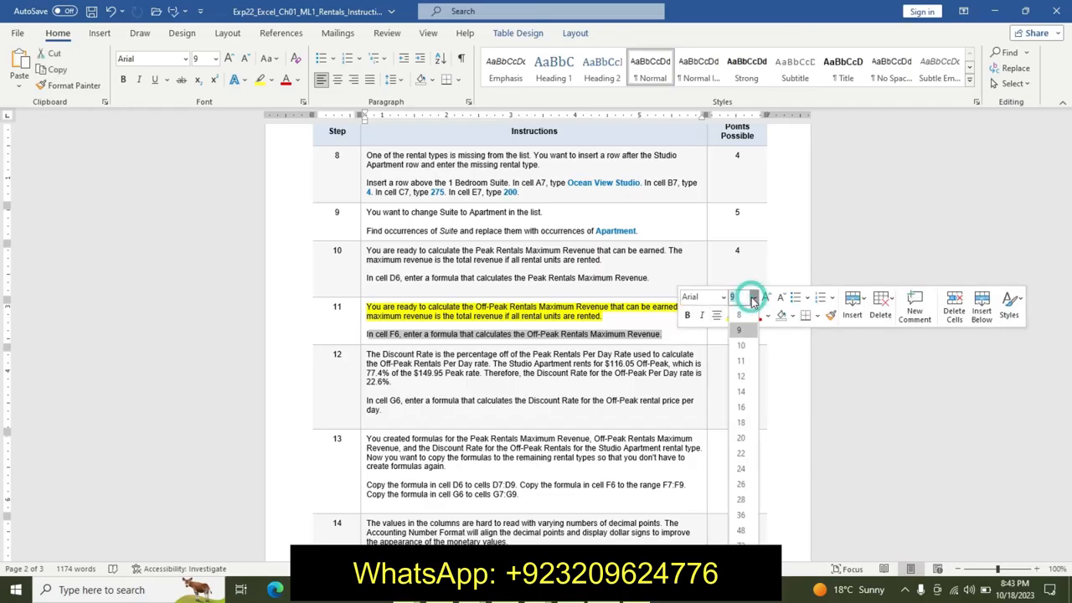
{"action": "left_click", "coordinate": [743, 392]}
{"action": "left_click", "coordinate": [686, 315]}
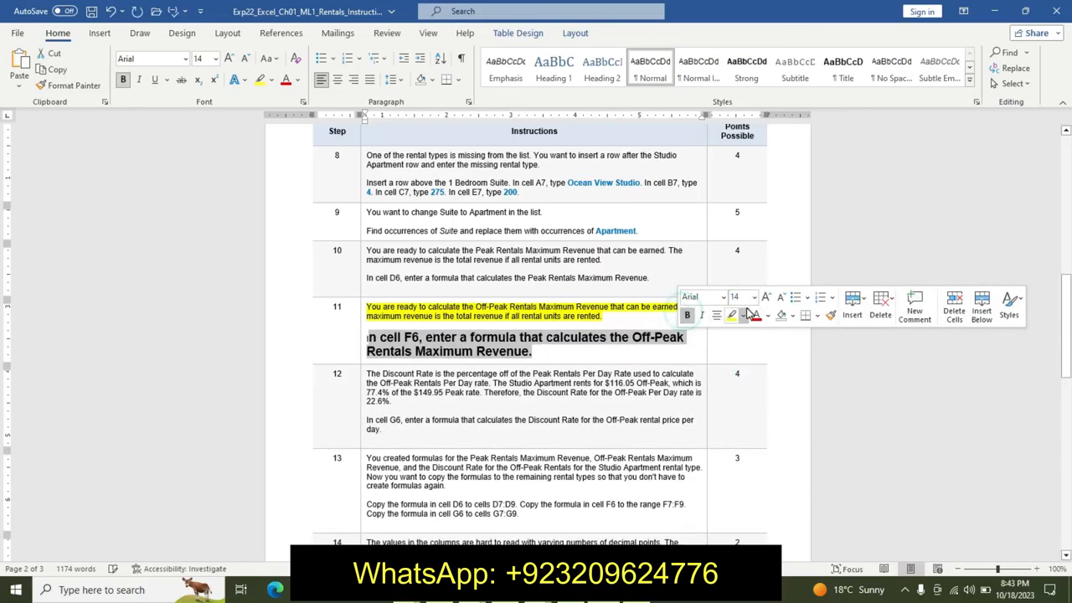
{"action": "left_click", "coordinate": [743, 316]}
{"action": "left_click", "coordinate": [775, 335]}
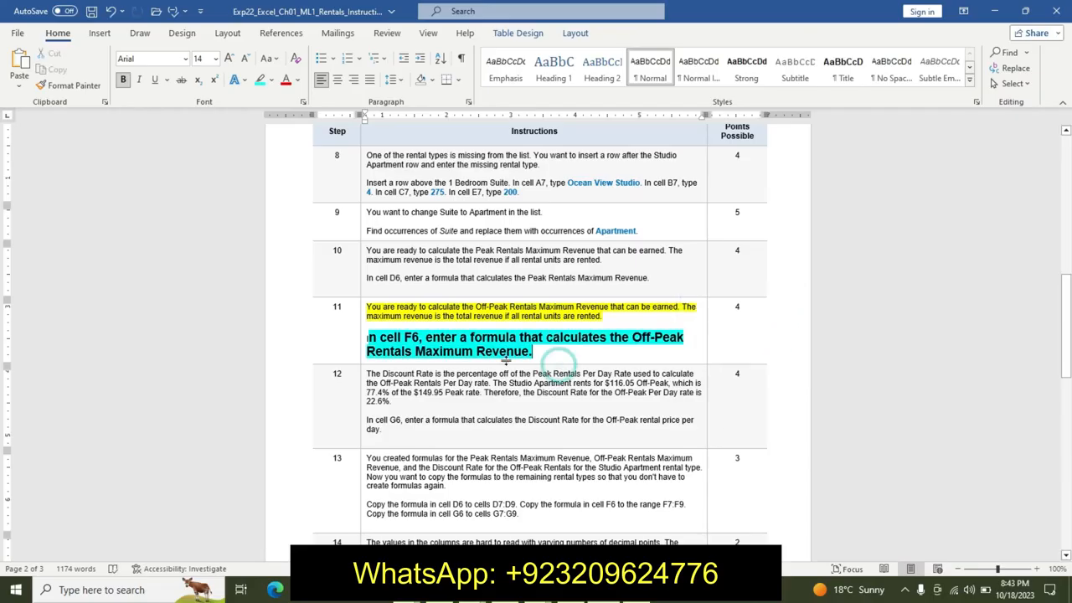
- Enter the formula =B6*E6 in cell F6 for the Off-Peak Rentals Maximum Revenue
{"action": "key", "text": "alt+Tab"}
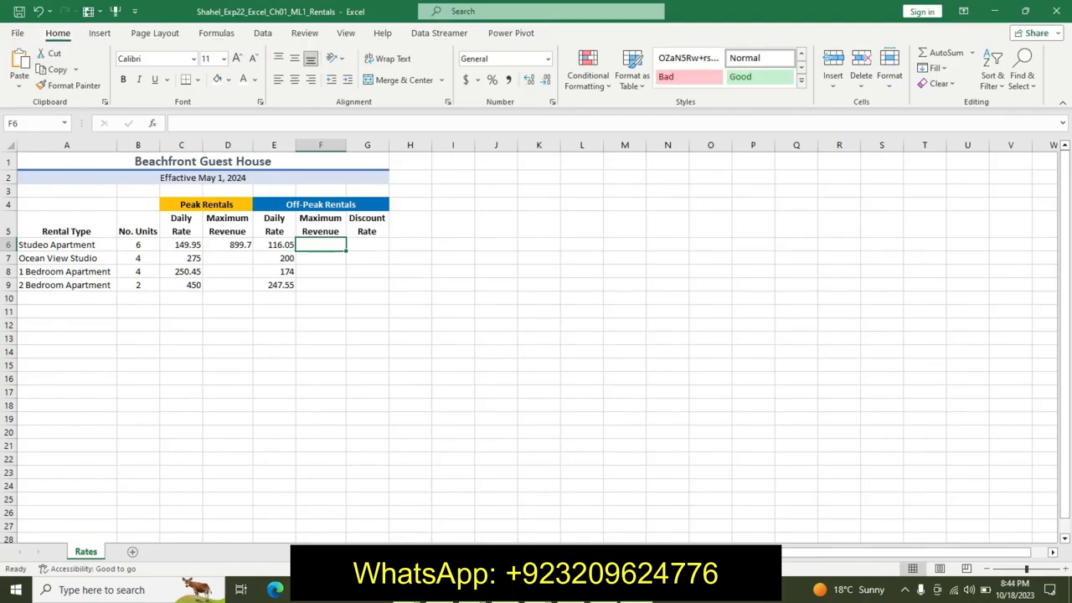
{"action": "key", "text": "alt+Tab"}
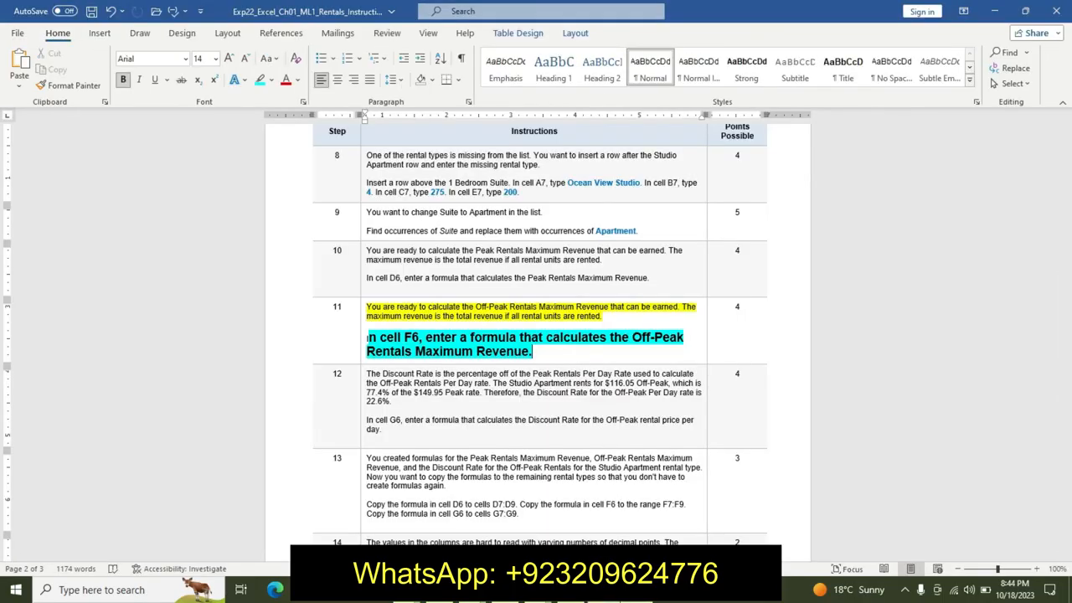
{"action": "key", "text": "alt+Tab"}
{"action": "type", "text": "="}
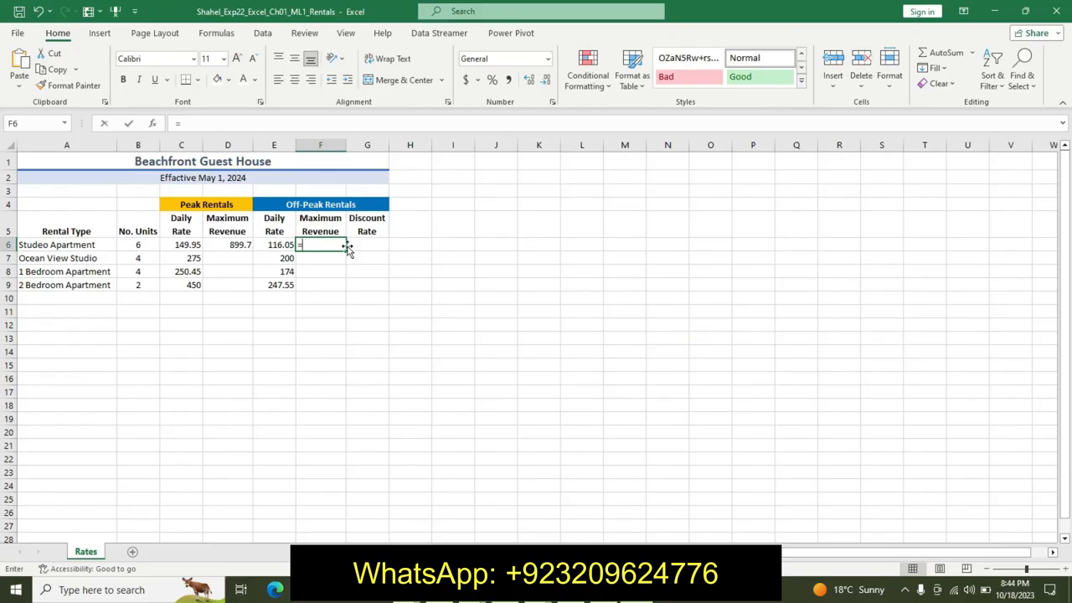
{"action": "left_click", "coordinate": [146, 248]}
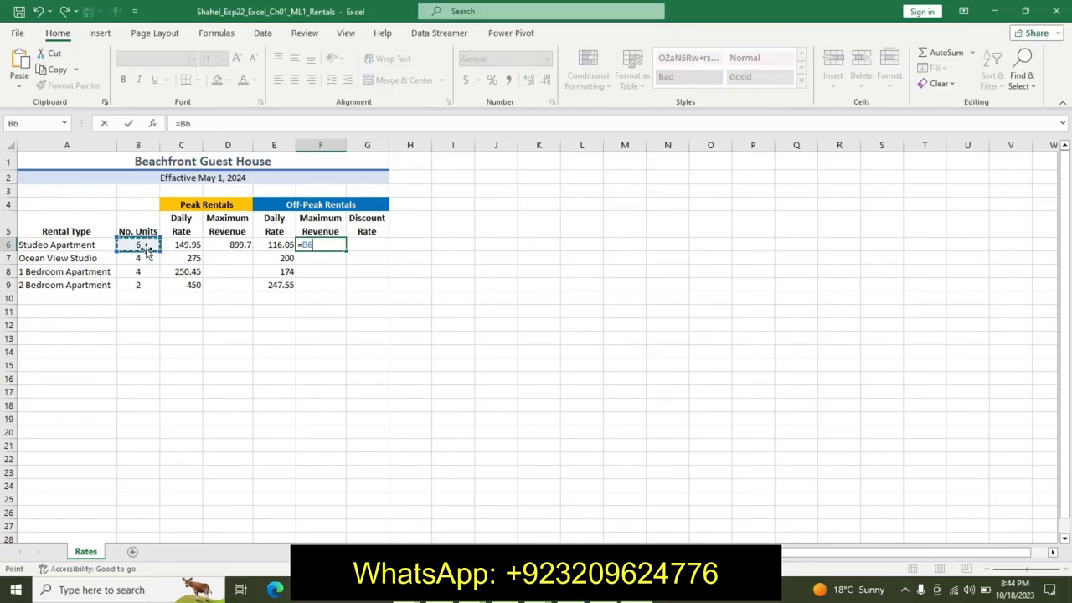
{"action": "type", "text": "*"}
{"action": "left_click", "coordinate": [277, 245]}
{"action": "key", "text": "Return"}
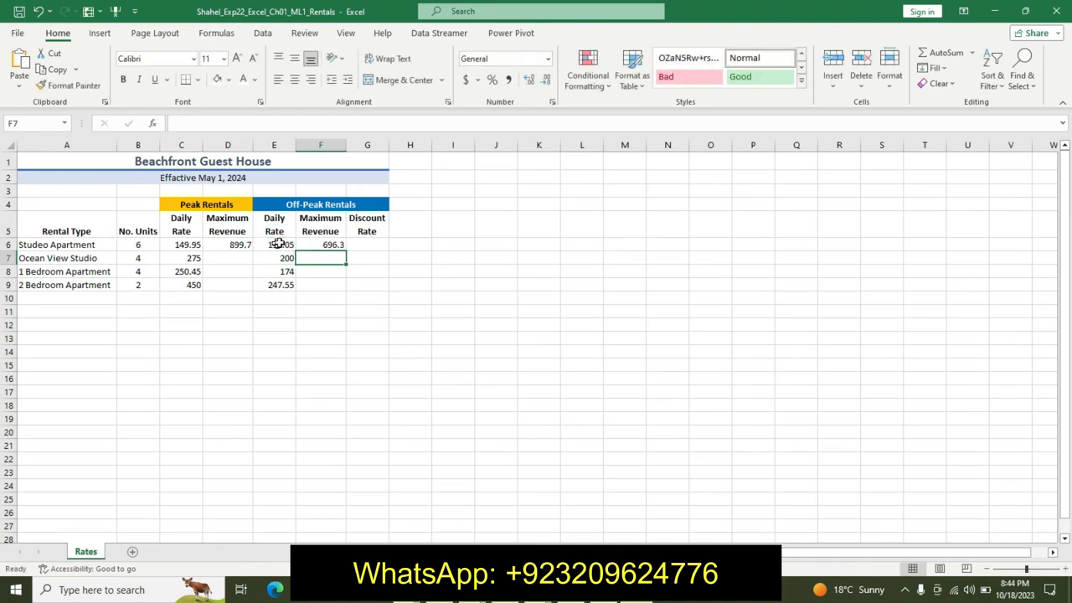
- Return to the instructions, undo the formatting applied to step 11's lines, and scroll to the document's top
{"action": "left_click", "coordinate": [601, 591]}
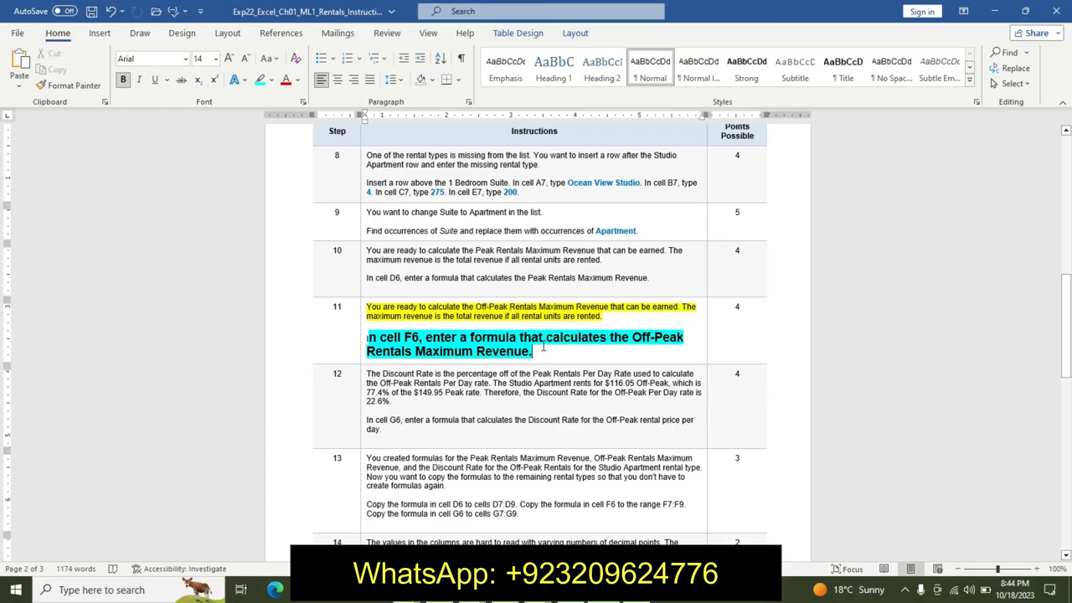
{"action": "key", "text": "ctrl+z"}
{"action": "key", "text": "ctrl+z"}
{"action": "key", "text": "ctrl+z"}
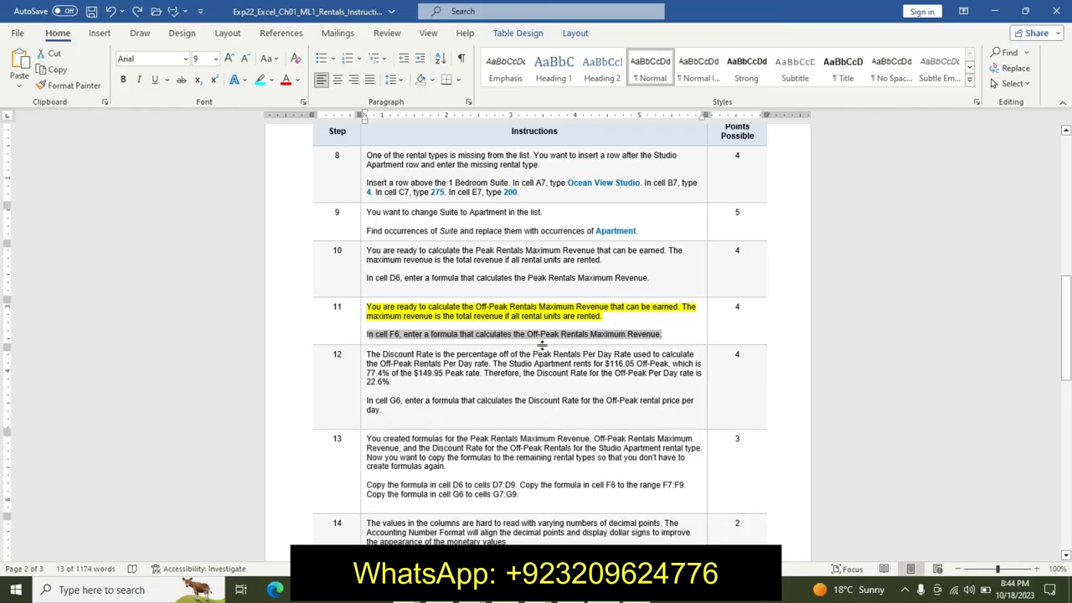
{"action": "key", "text": "ctrl+z"}
{"action": "left_click_drag", "start_coordinate": [1068, 374], "coordinate": [1048, 182]}
{"action": "left_click", "coordinate": [882, 286]}
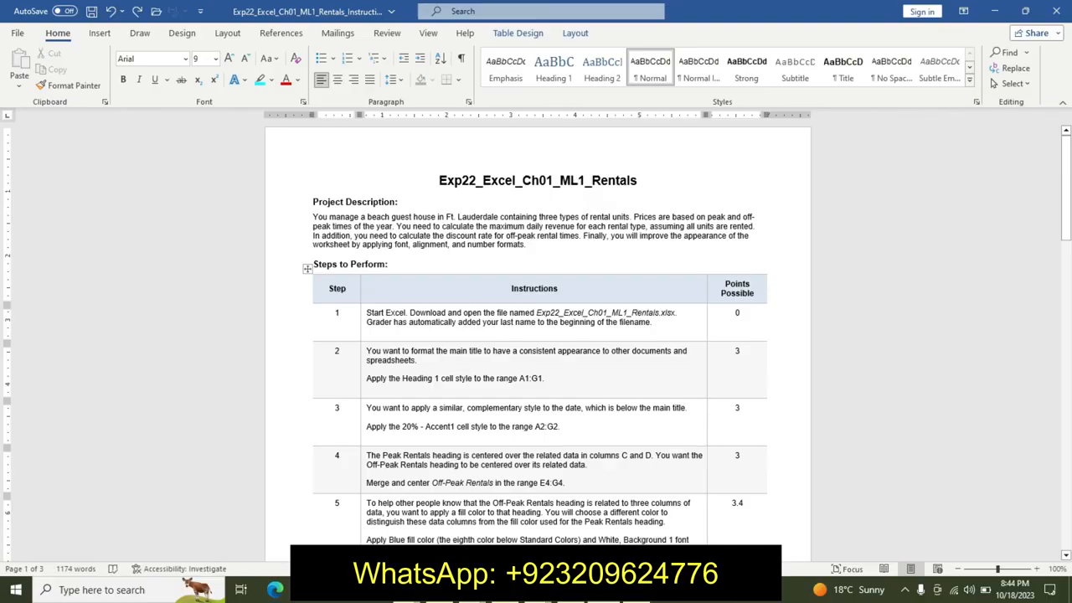
- Copy the formula in cell D6 down to cells D7:D9
{"action": "key", "text": "alt+Tab"}
{"action": "left_click", "coordinate": [538, 324]}
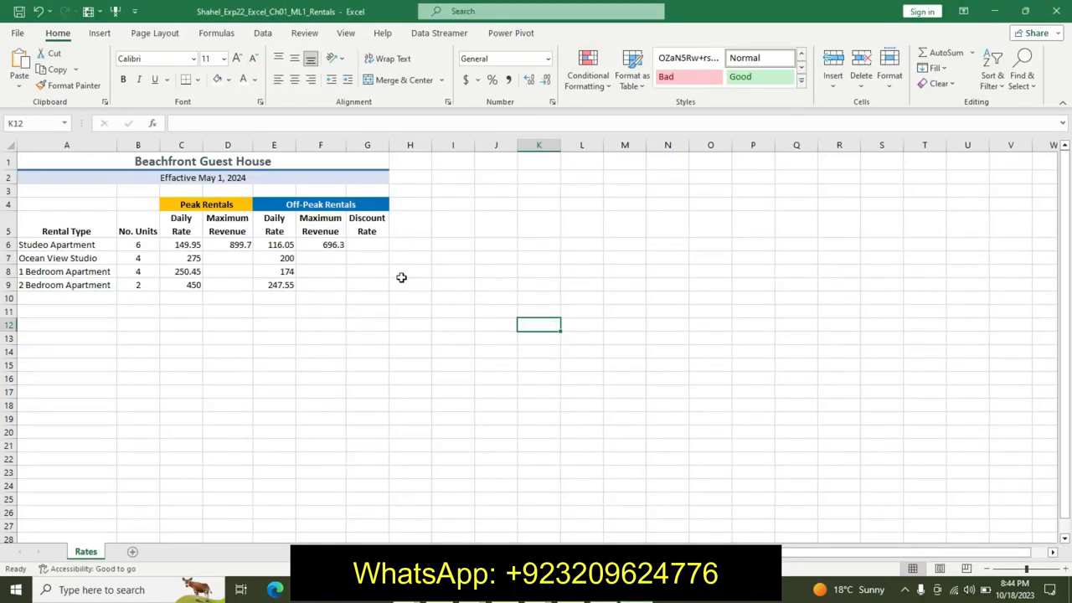
{"action": "left_click", "coordinate": [511, 394]}
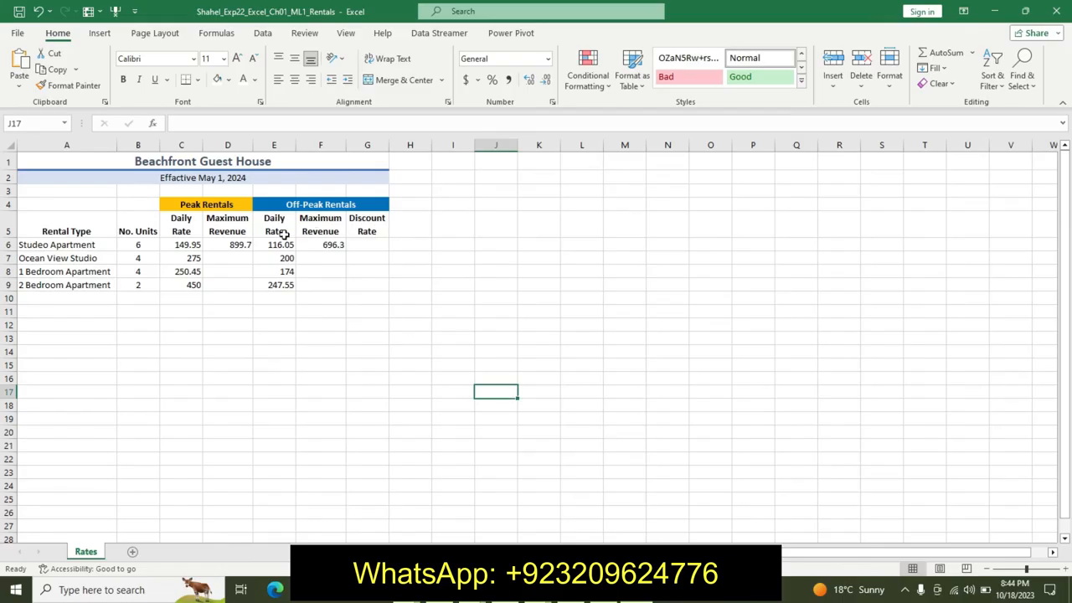
{"action": "left_click", "coordinate": [243, 242]}
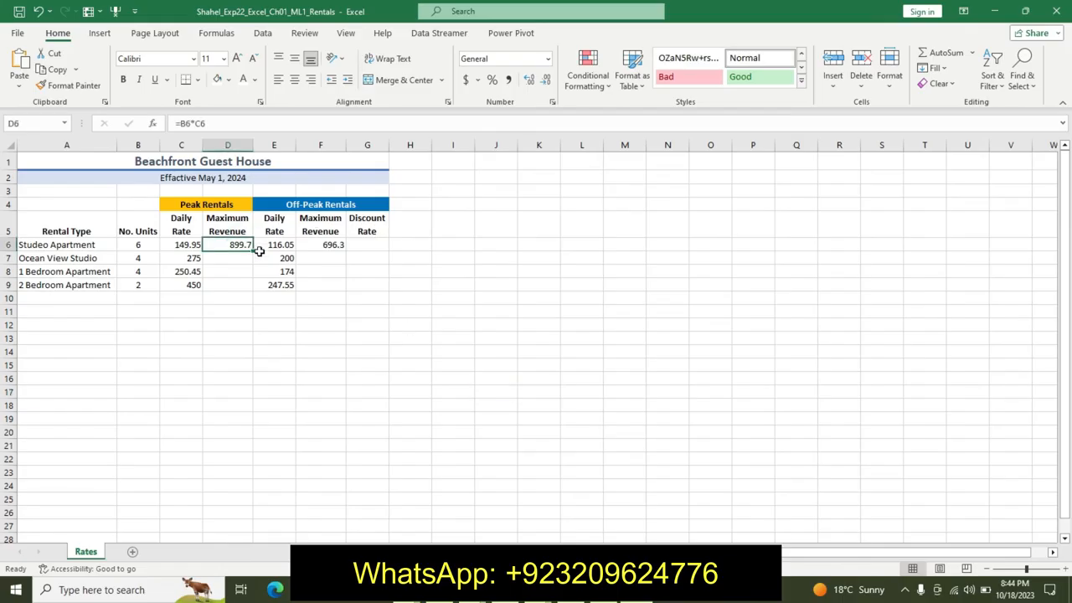
{"action": "mouse_move", "coordinate": [253, 249]}
{"action": "left_mouse_down"}
{"action": "mouse_move", "coordinate": [249, 287]}
{"action": "mouse_move", "coordinate": [251, 255]}
{"action": "left_mouse_up"}
{"action": "left_click_drag", "start_coordinate": [253, 251], "coordinate": [251, 290]}
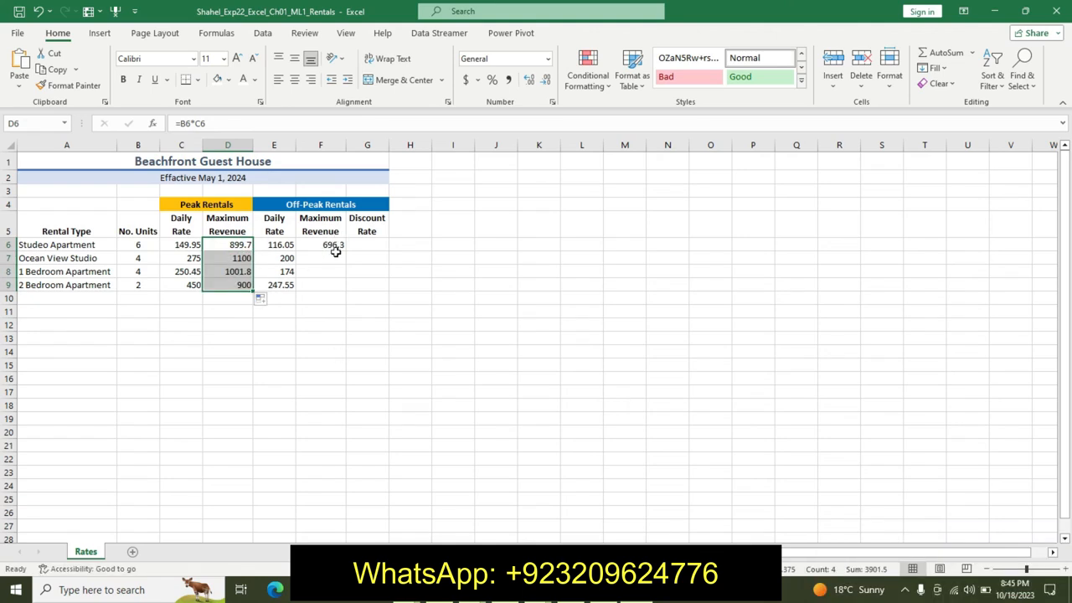
- Copy the formula in cell F6 down to cells F7:F9
{"action": "left_click", "coordinate": [335, 250]}
{"action": "left_click_drag", "start_coordinate": [345, 250], "coordinate": [345, 290]}
- Apply Accounting Number Format to the revenue ranges F6:F9 and D6:D9
{"action": "left_click", "coordinate": [465, 80]}
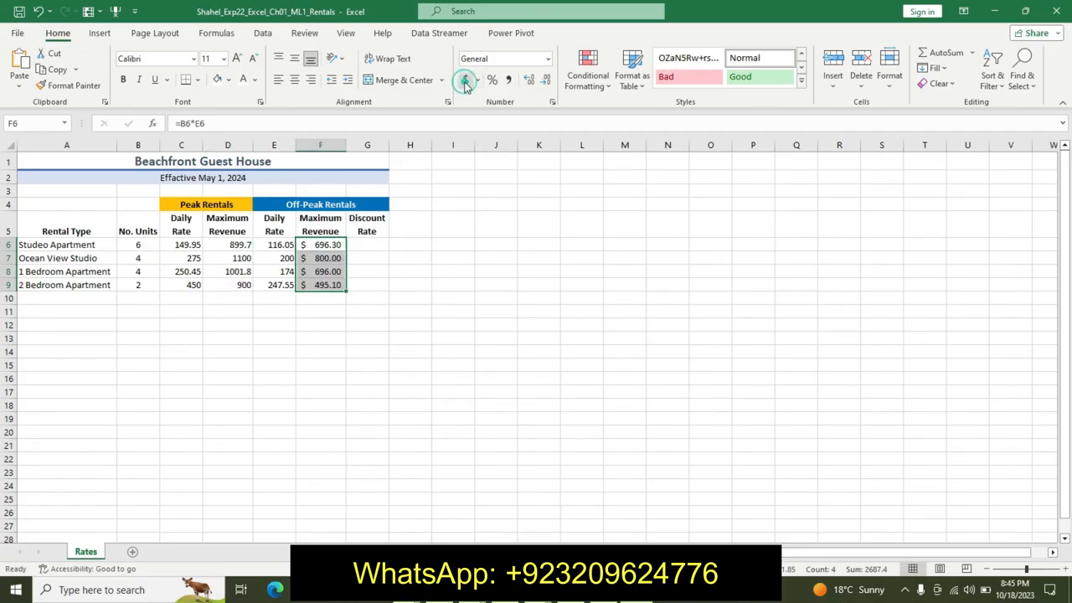
{"action": "left_click_drag", "start_coordinate": [241, 244], "coordinate": [243, 284]}
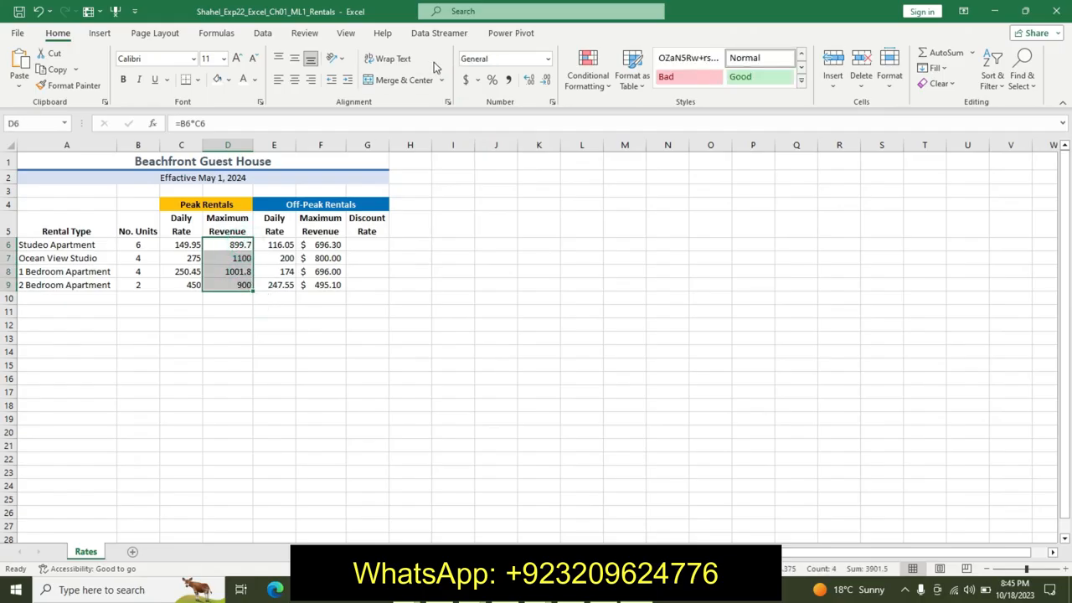
{"action": "left_click", "coordinate": [466, 80]}
{"action": "left_click", "coordinate": [452, 243]}
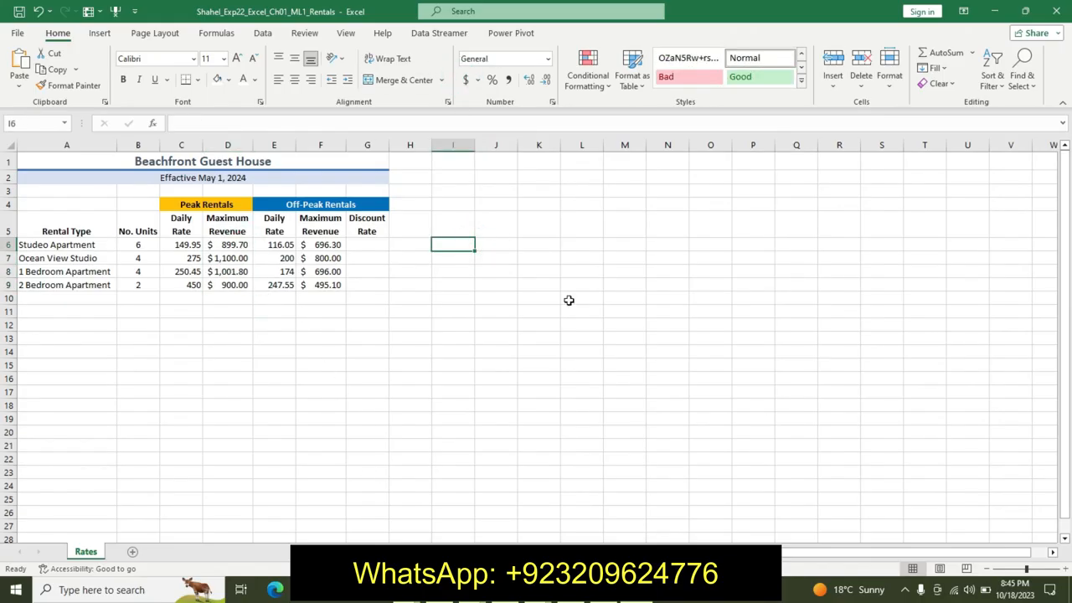